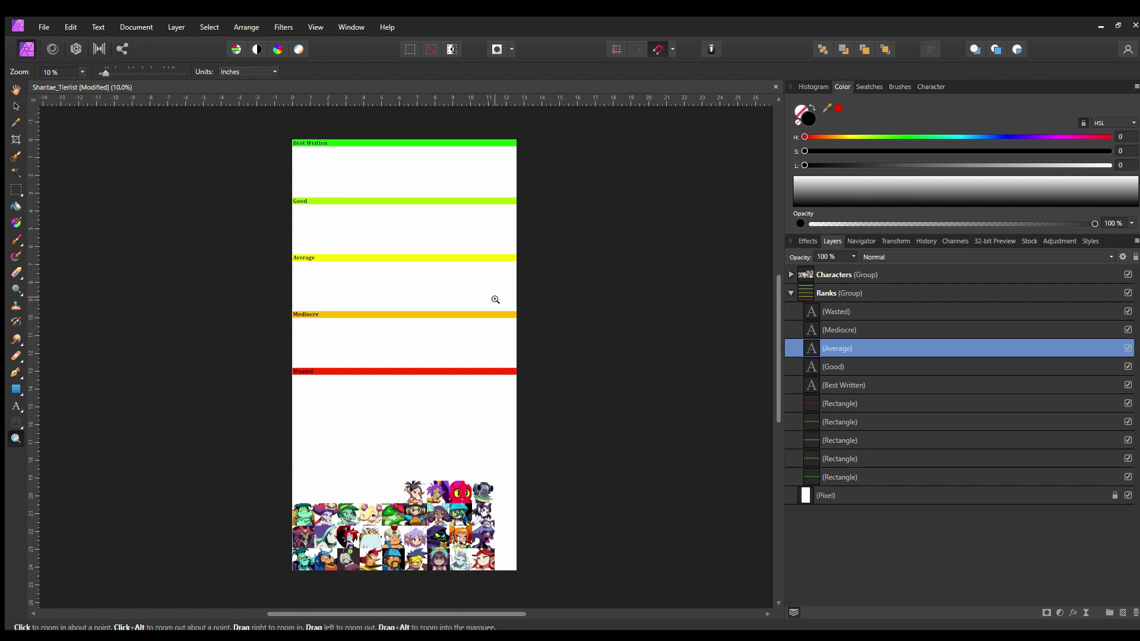
Step: With the Move tool active, expand the Characters group and select the Rottytops image layer
{"action": "key", "text": "v"}
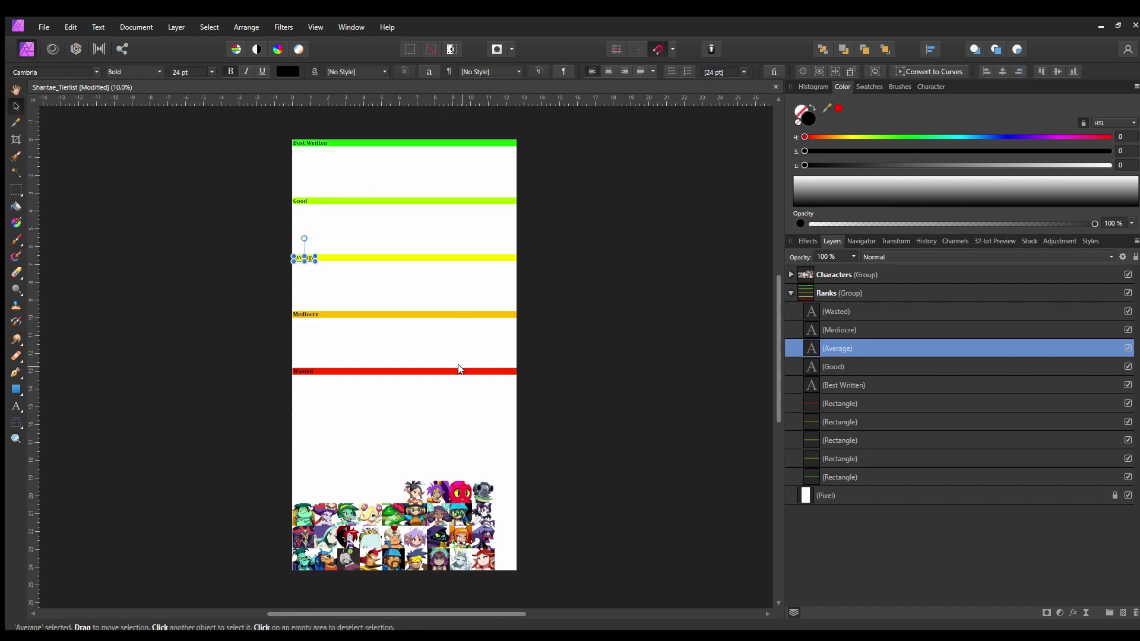
{"action": "left_click", "coordinate": [867, 305]}
{"action": "left_click", "coordinate": [784, 272]}
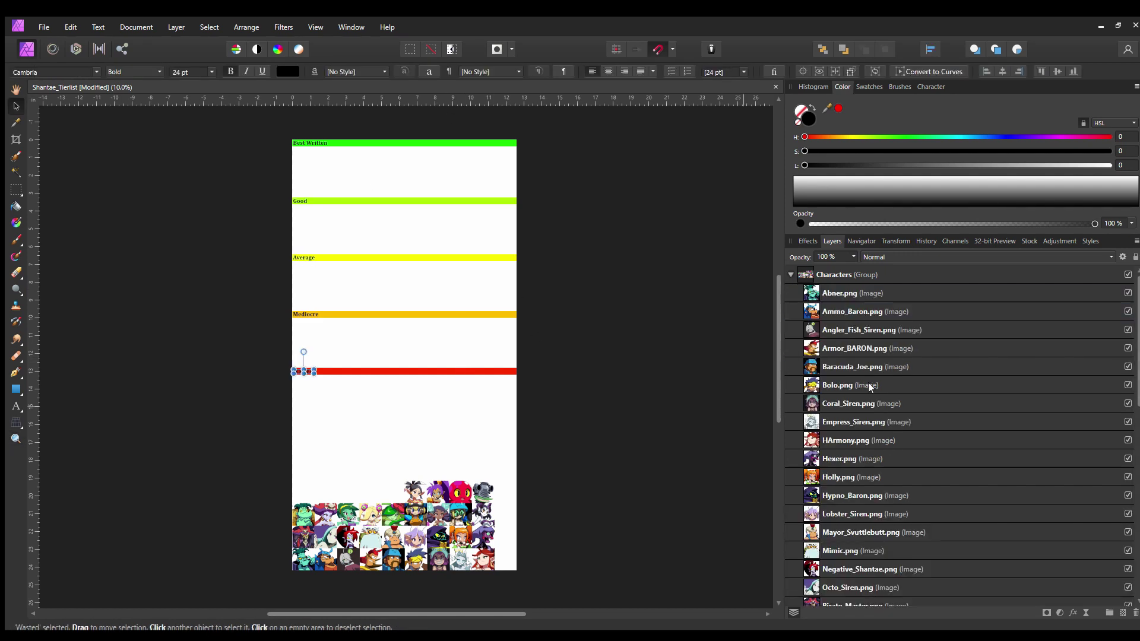
{"action": "scroll", "coordinate": [871, 427], "scroll_direction": "down", "scroll_amount": 5}
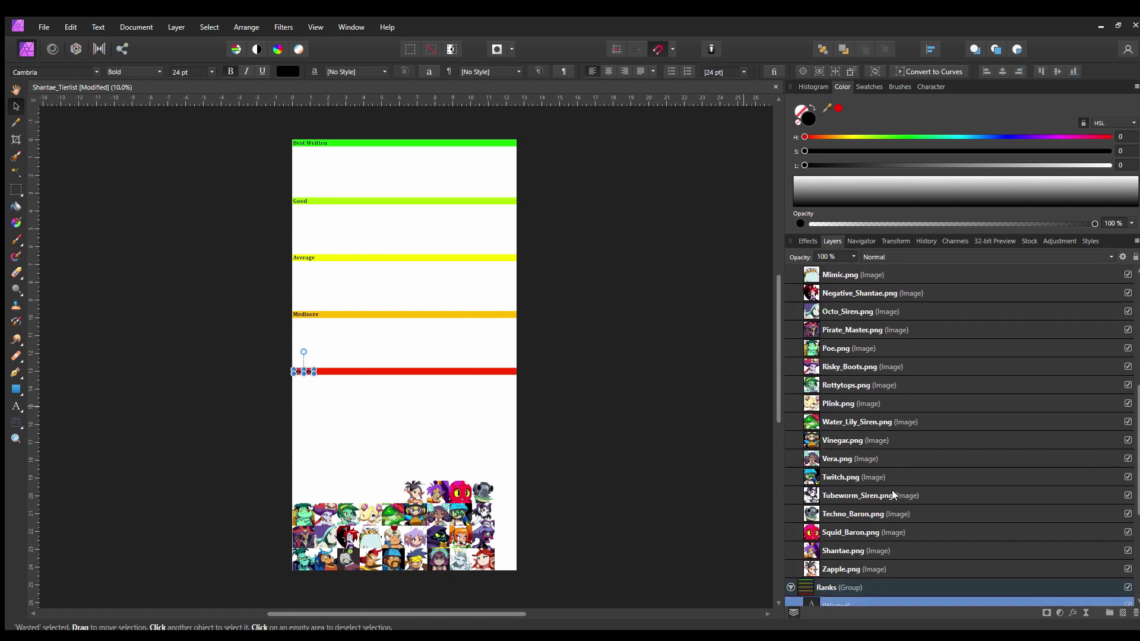
{"action": "left_click", "coordinate": [867, 386]}
Step: Move the Rottytops portrait from the pile to the start of the Best Written row
{"action": "left_click_drag", "start_coordinate": [347, 505], "coordinate": [302, 158]}
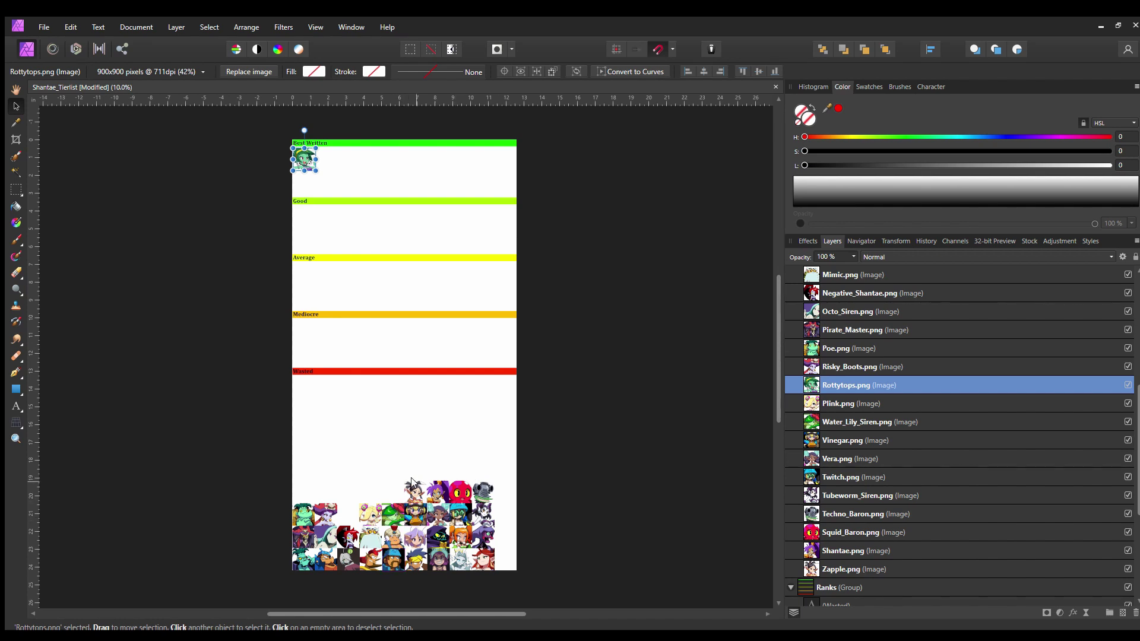
{"action": "left_click", "coordinate": [482, 492]}
{"action": "left_click", "coordinate": [463, 489]}
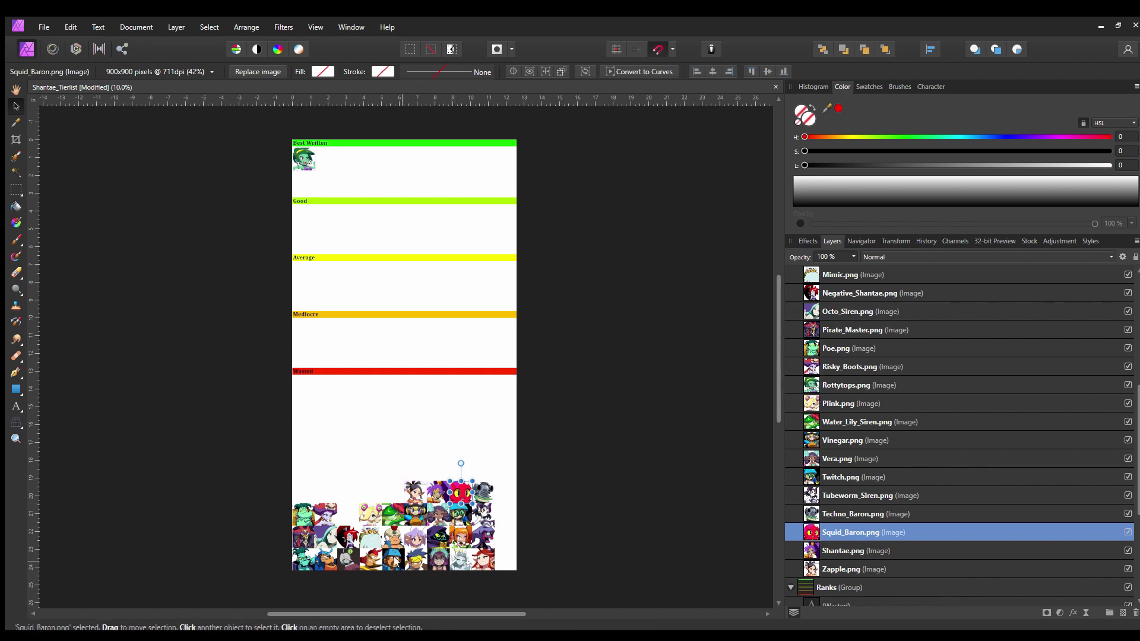
{"action": "left_click", "coordinate": [322, 511]}
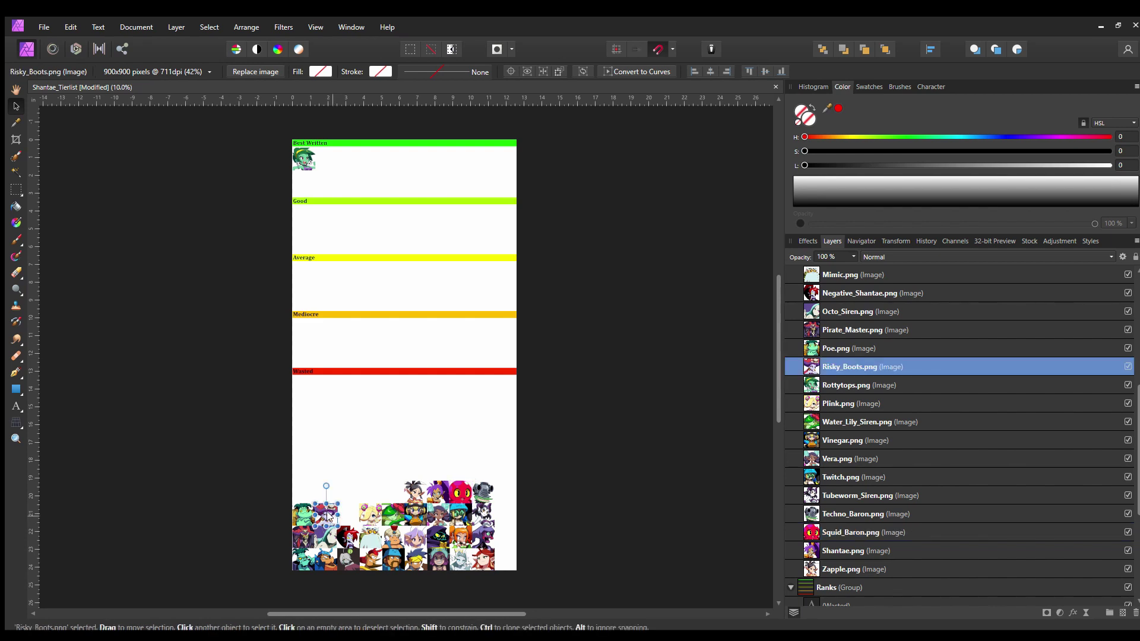
{"action": "left_click", "coordinate": [302, 539]}
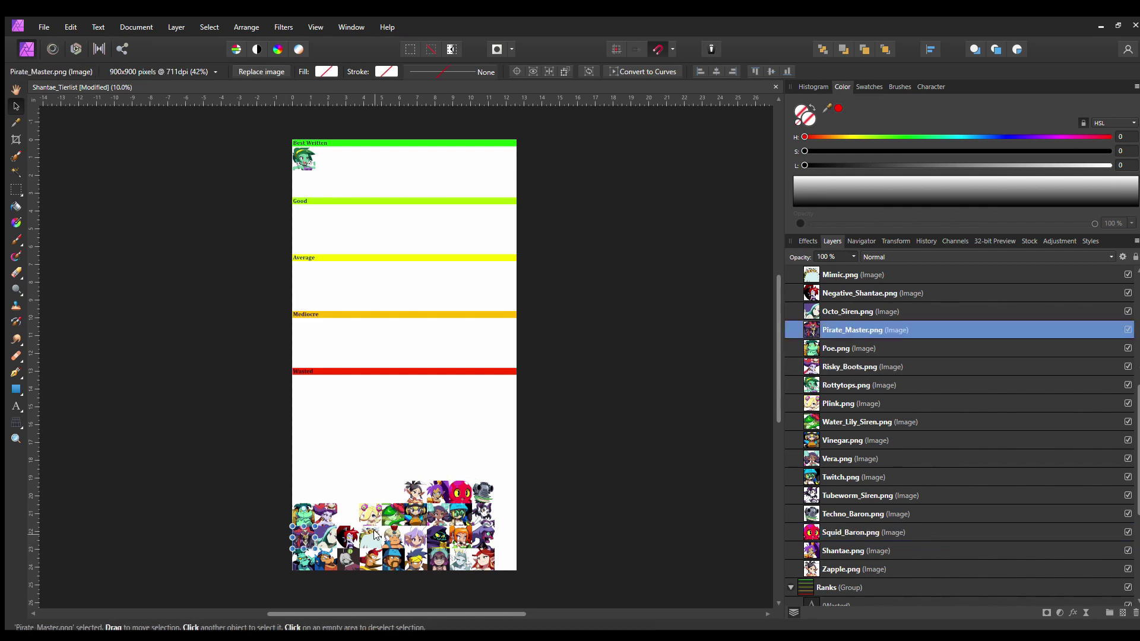
{"action": "left_click", "coordinate": [460, 492]}
{"action": "left_click", "coordinate": [485, 490]}
{"action": "left_click", "coordinate": [482, 534]}
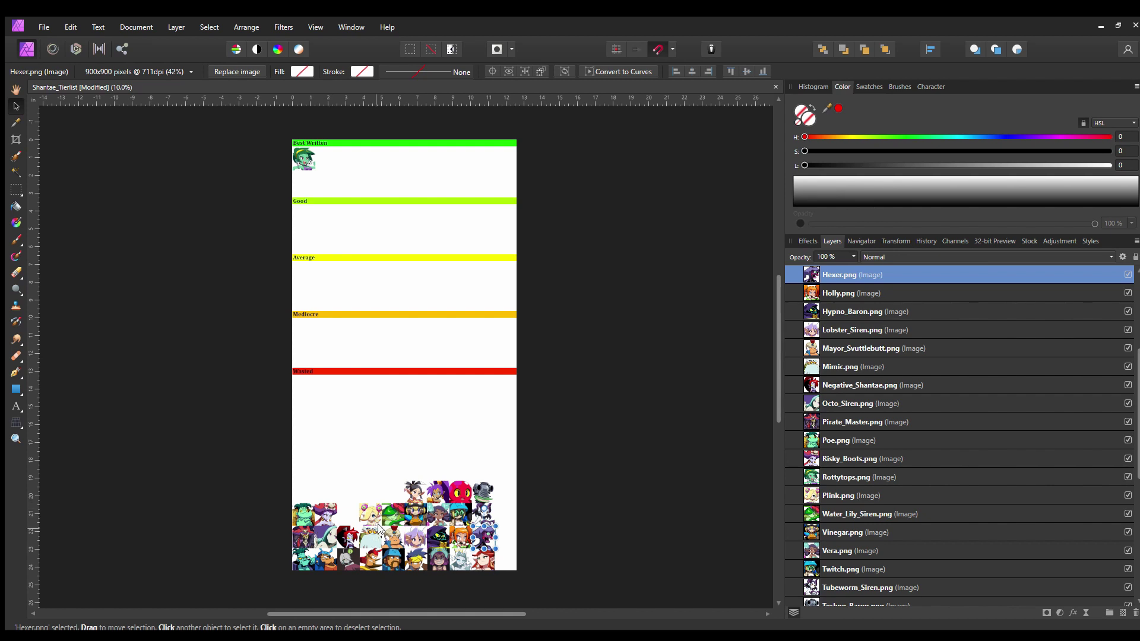
{"action": "left_click", "coordinate": [324, 513]}
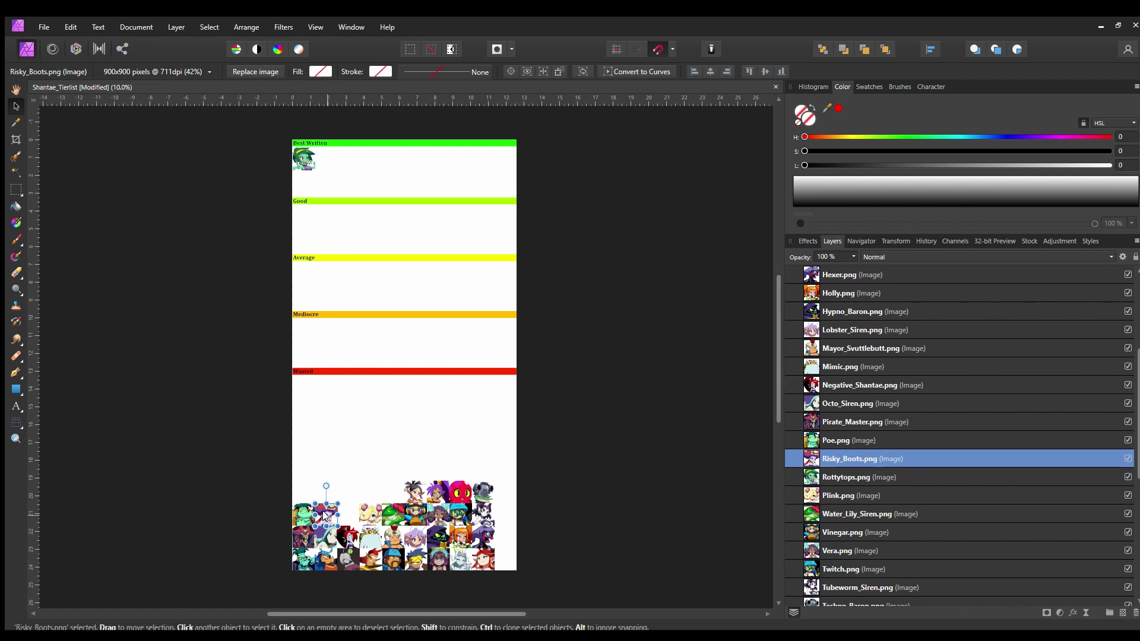
Step: Place the Risky Boots portrait right next to Rottytops in the Best Written row
{"action": "left_click_drag", "start_coordinate": [325, 515], "coordinate": [323, 161]}
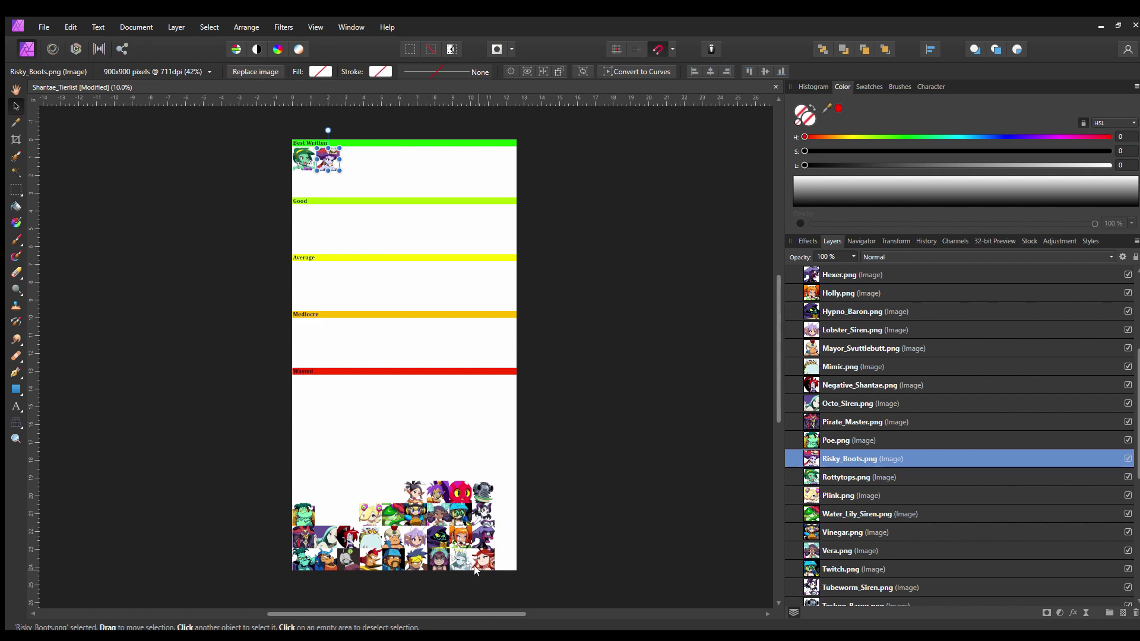
Step: Move Abner, then Poe, from the bottom pile into the Good row side by side
{"action": "left_click_drag", "start_coordinate": [298, 560], "coordinate": [298, 219]}
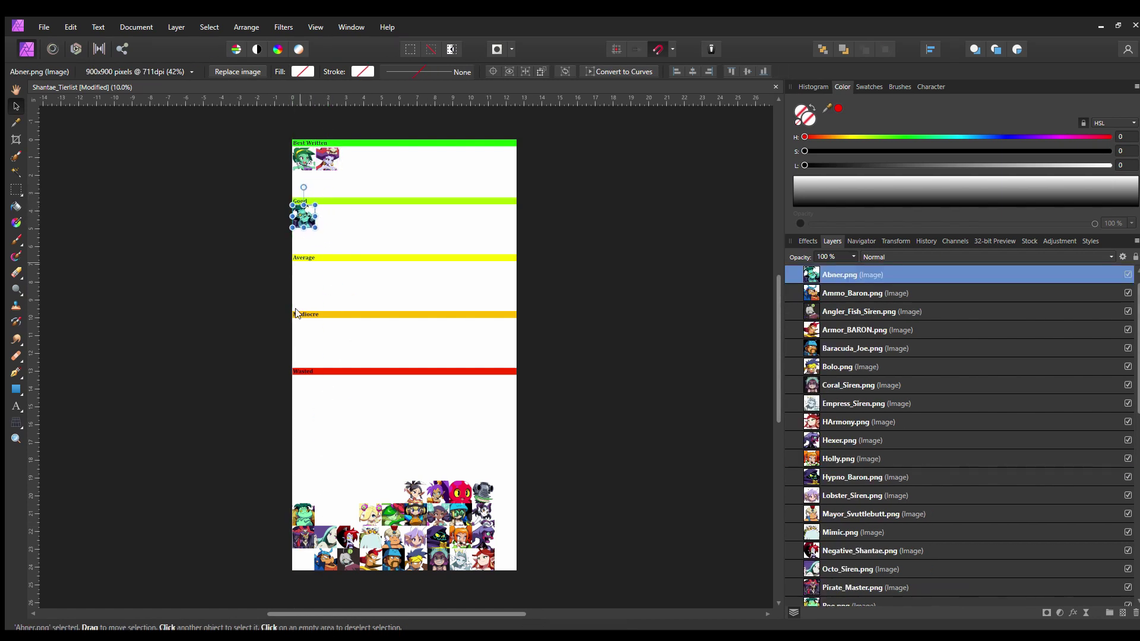
{"action": "left_click_drag", "start_coordinate": [294, 509], "coordinate": [327, 217]}
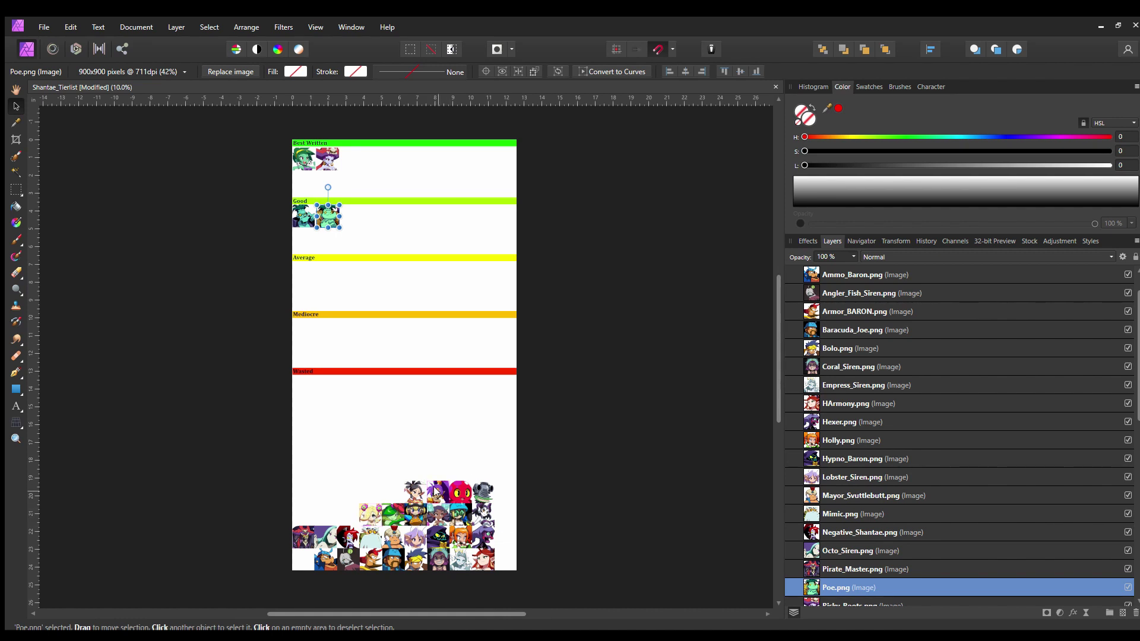
Step: Add Shantae to the Good row as the third portrait after Abner and Poe
{"action": "left_click_drag", "start_coordinate": [436, 491], "coordinate": [347, 217]}
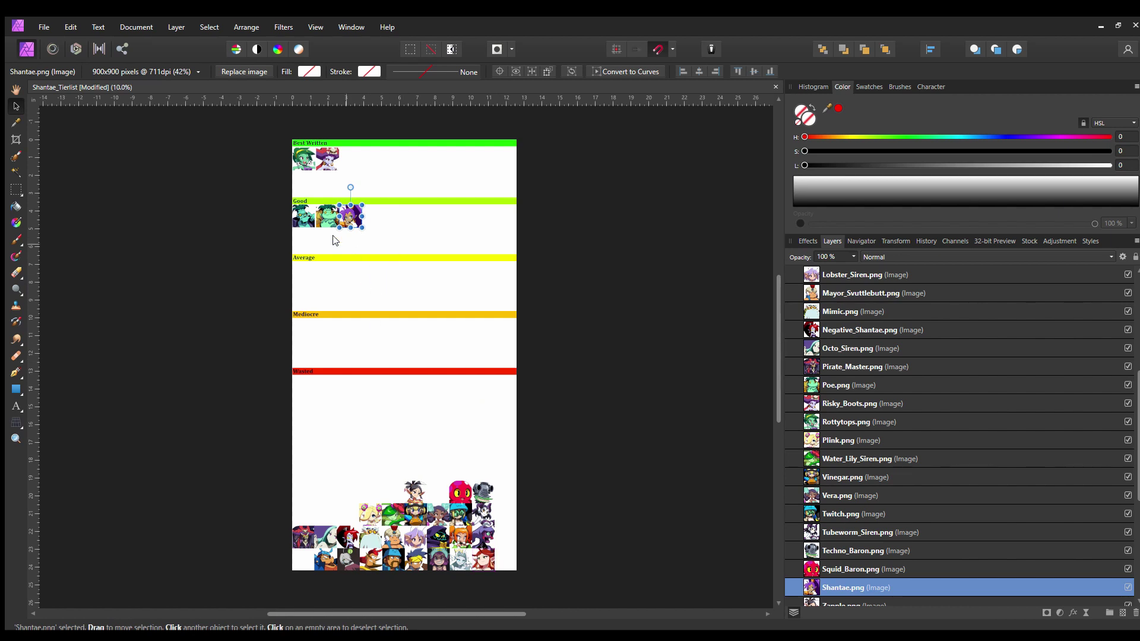
{"action": "left_click", "coordinate": [487, 562]}
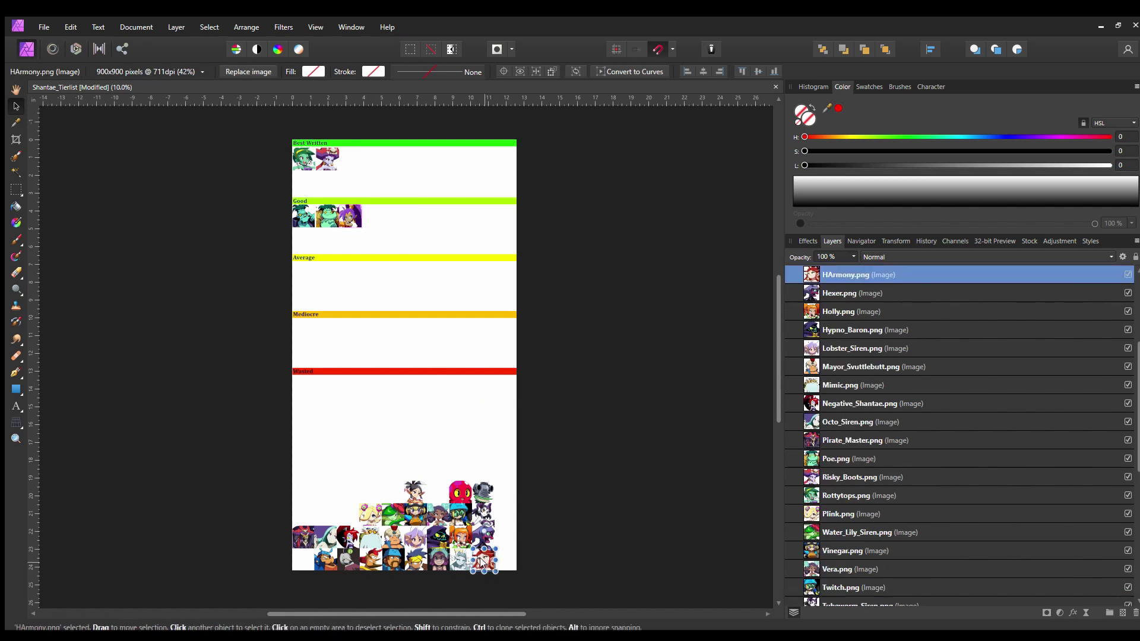
Step: Add HArmony, Bolo and Mimic from the pile to the Good row after Shantae
{"action": "left_click_drag", "start_coordinate": [488, 563], "coordinate": [371, 219]}
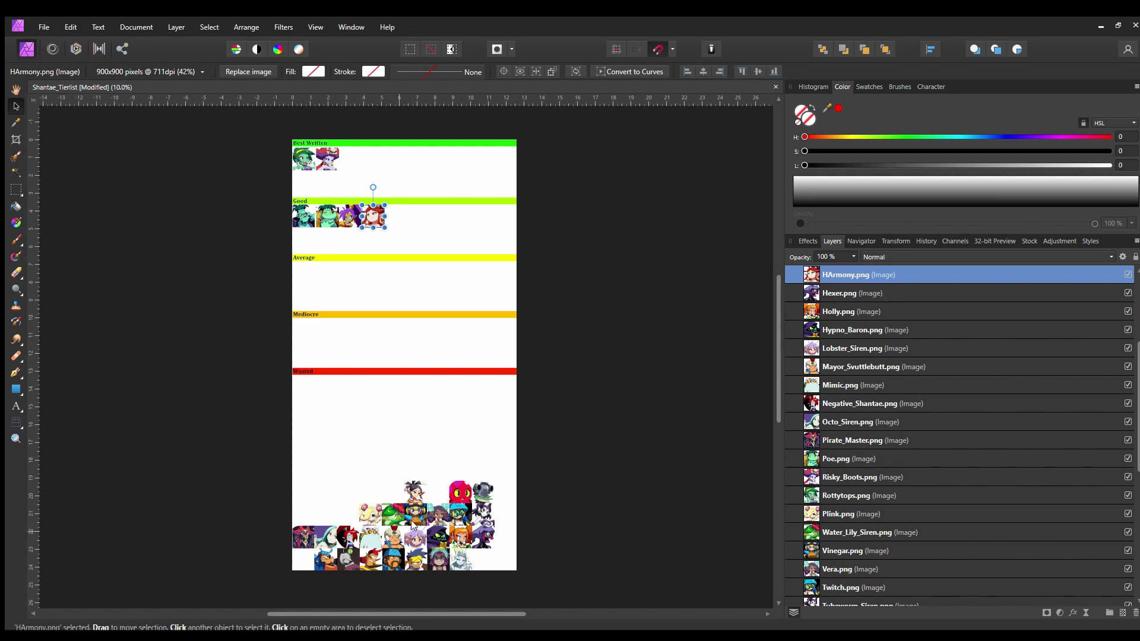
{"action": "left_click", "coordinate": [415, 560]}
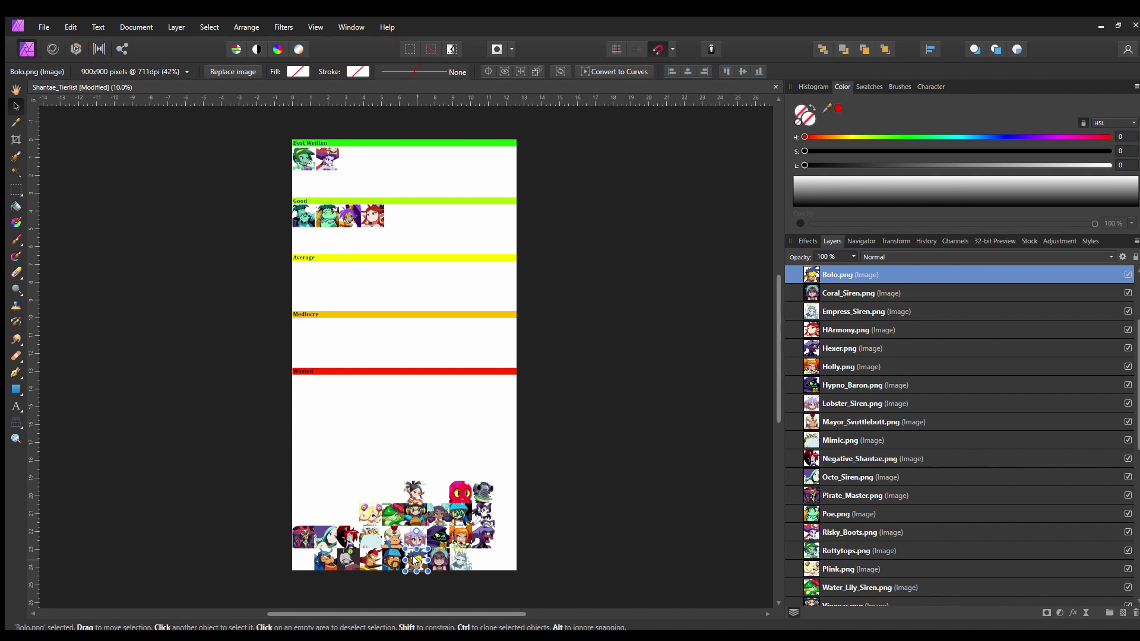
{"action": "left_click_drag", "start_coordinate": [415, 560], "coordinate": [396, 216]}
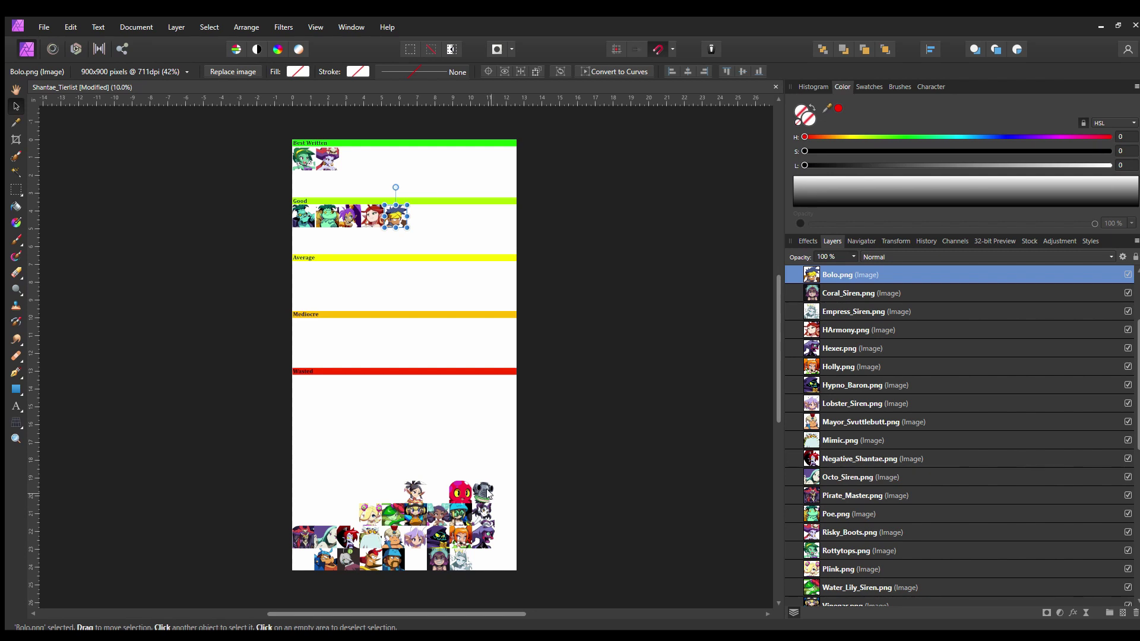
{"action": "left_click", "coordinate": [371, 534]}
{"action": "left_click_drag", "start_coordinate": [371, 534], "coordinate": [422, 214]}
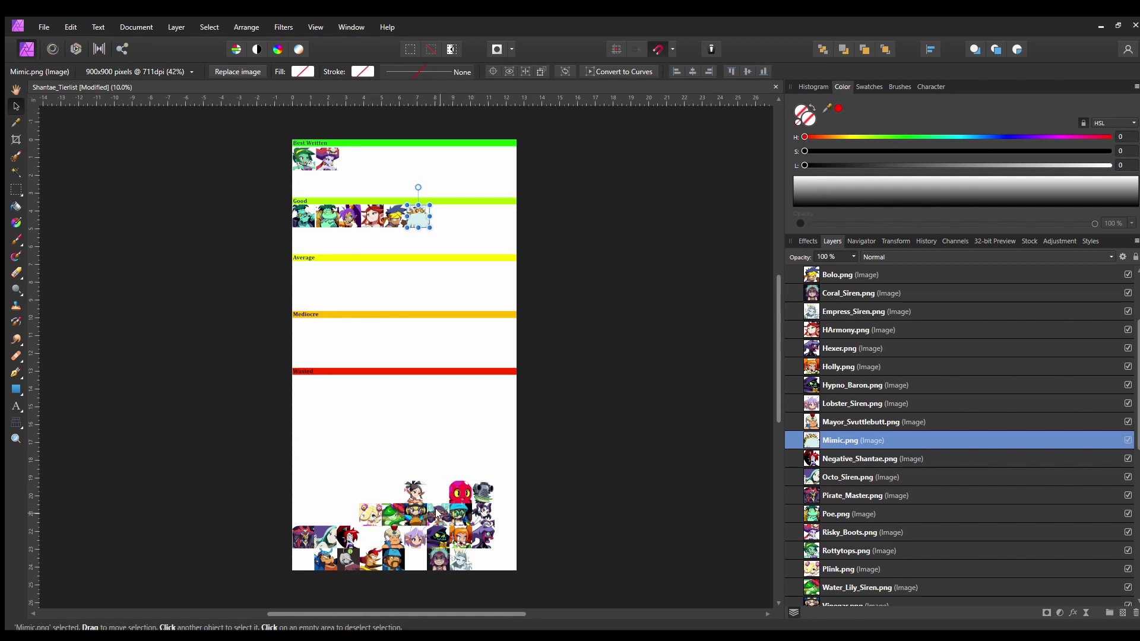
{"action": "mouse_move", "coordinate": [438, 512]}
{"action": "left_mouse_down"}
{"action": "mouse_move", "coordinate": [298, 275]}
{"action": "mouse_move", "coordinate": [404, 422]}
{"action": "mouse_move", "coordinate": [438, 514]}
{"action": "left_mouse_up"}
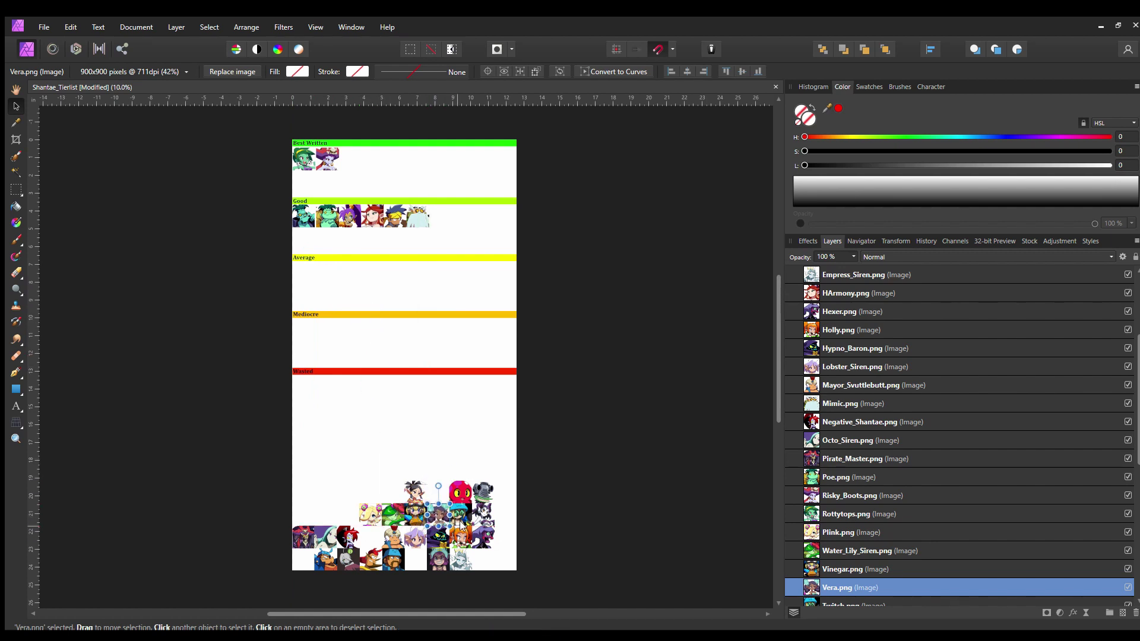
Step: Undo Hypno Baron's accidental stretch and place it at the end of the Good row
{"action": "left_click", "coordinate": [483, 512]}
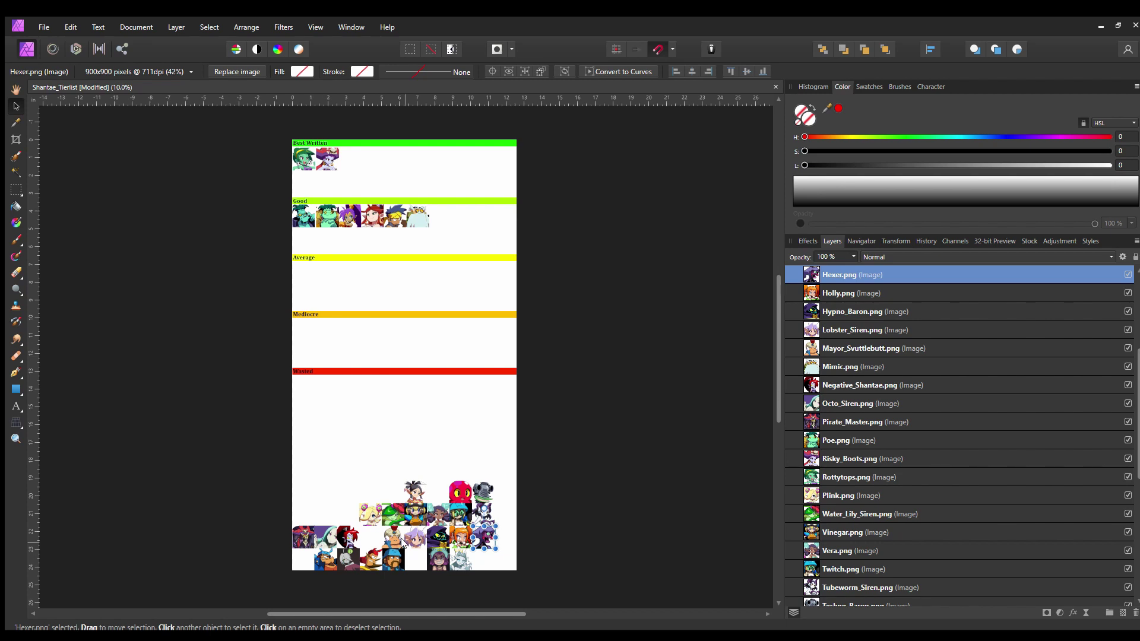
{"action": "left_click", "coordinate": [438, 537]}
{"action": "left_click_drag", "start_coordinate": [438, 527], "coordinate": [438, 284]}
{"action": "key", "text": "ctrl+z"}
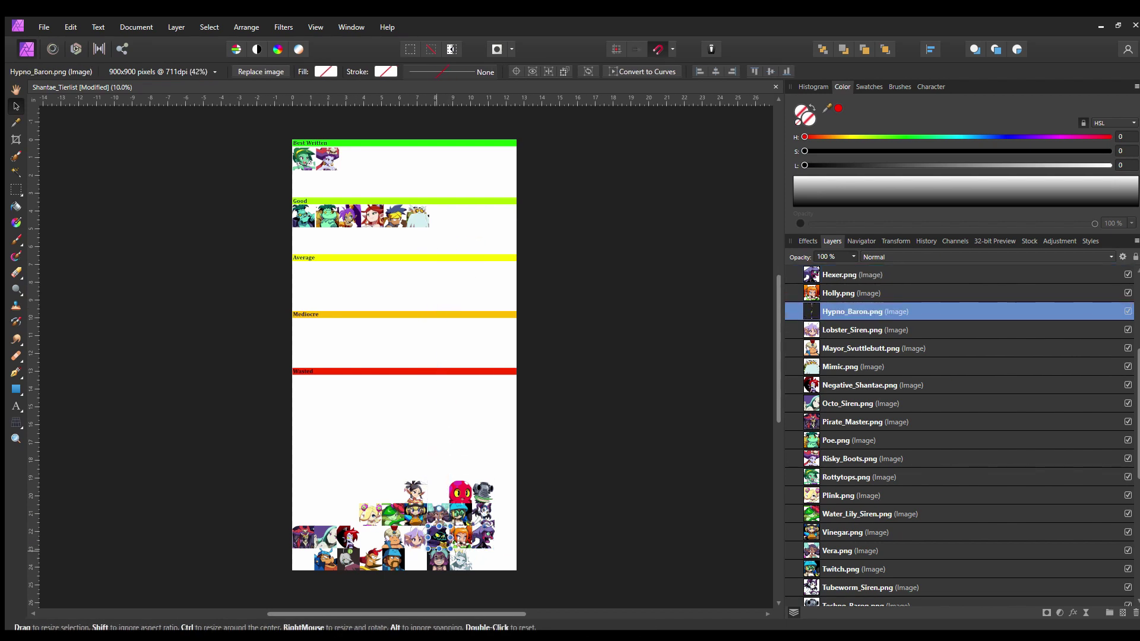
{"action": "left_click_drag", "start_coordinate": [438, 537], "coordinate": [439, 218]}
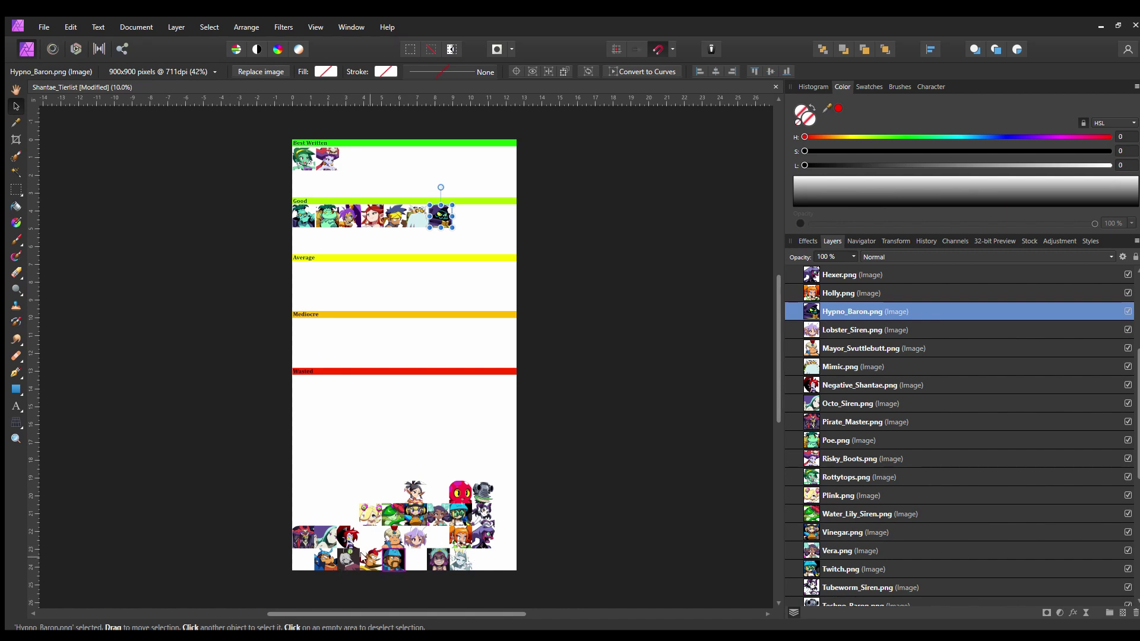
{"action": "left_click", "coordinate": [459, 492]}
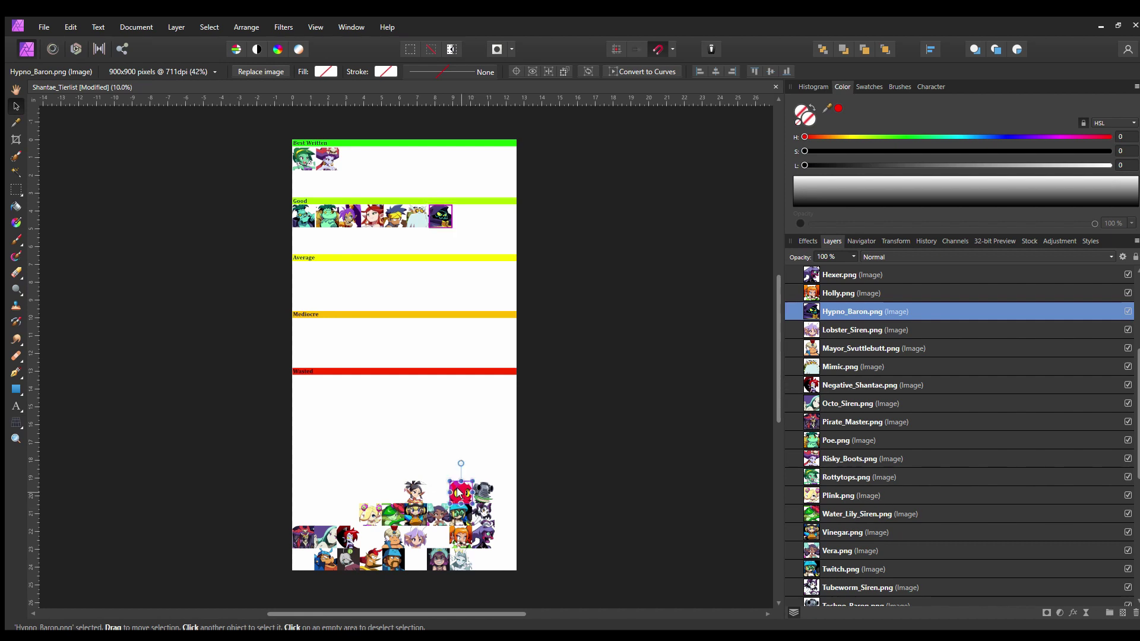
Step: Move the Lobster Siren portrait from the pile to the start of the Average row
{"action": "left_click", "coordinate": [395, 515]}
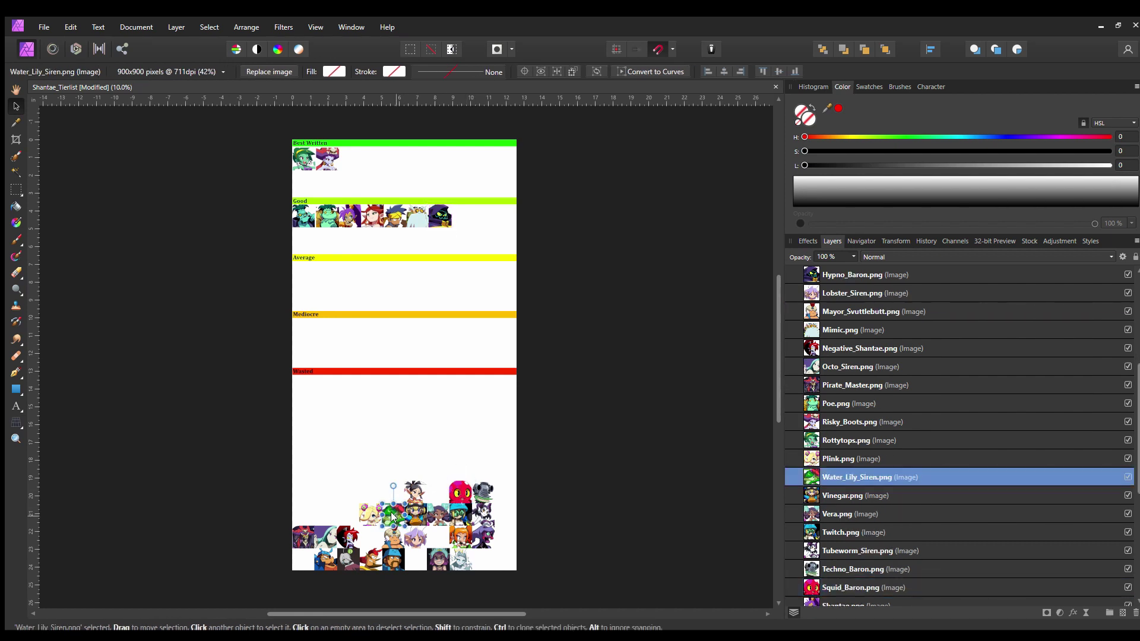
{"action": "left_click", "coordinate": [416, 538]}
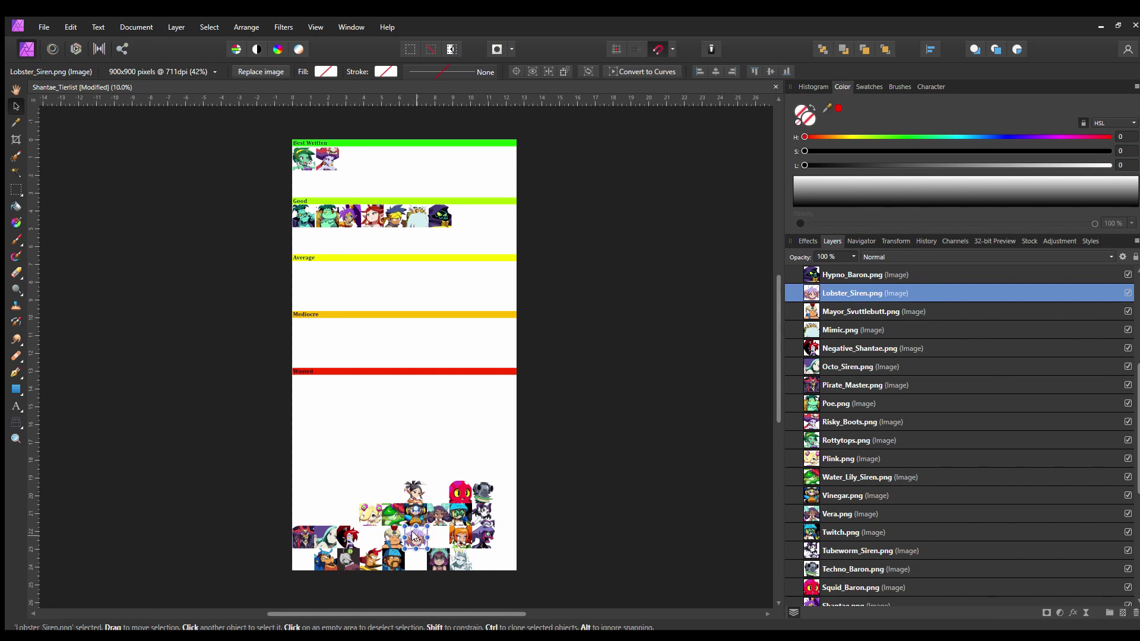
{"action": "left_click_drag", "start_coordinate": [414, 538], "coordinate": [303, 272]}
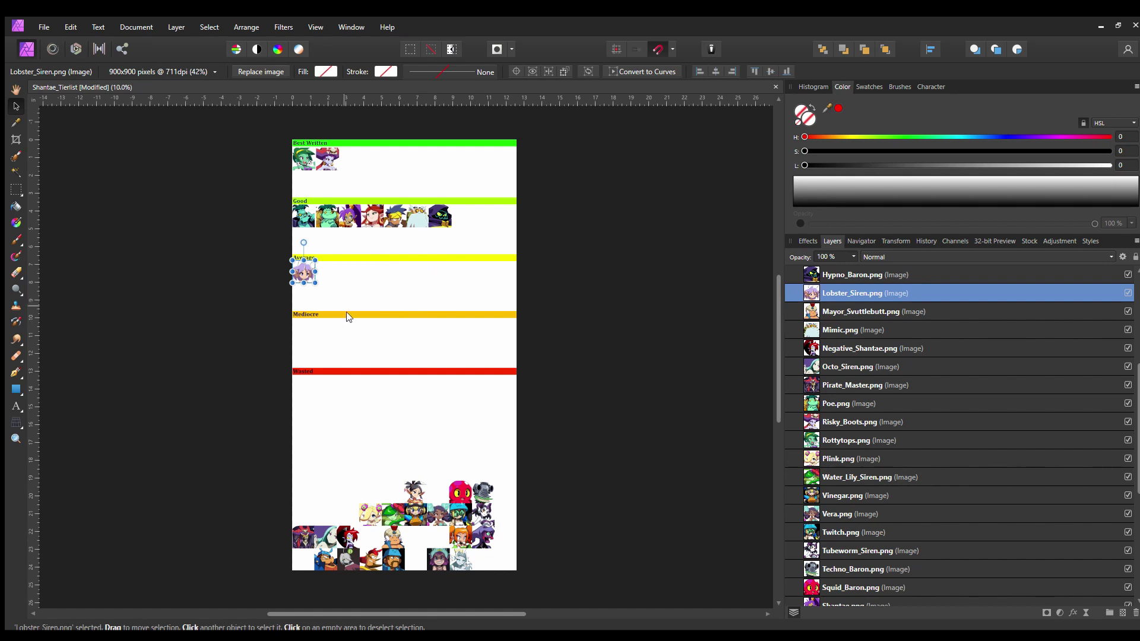
{"action": "left_click", "coordinate": [423, 506]}
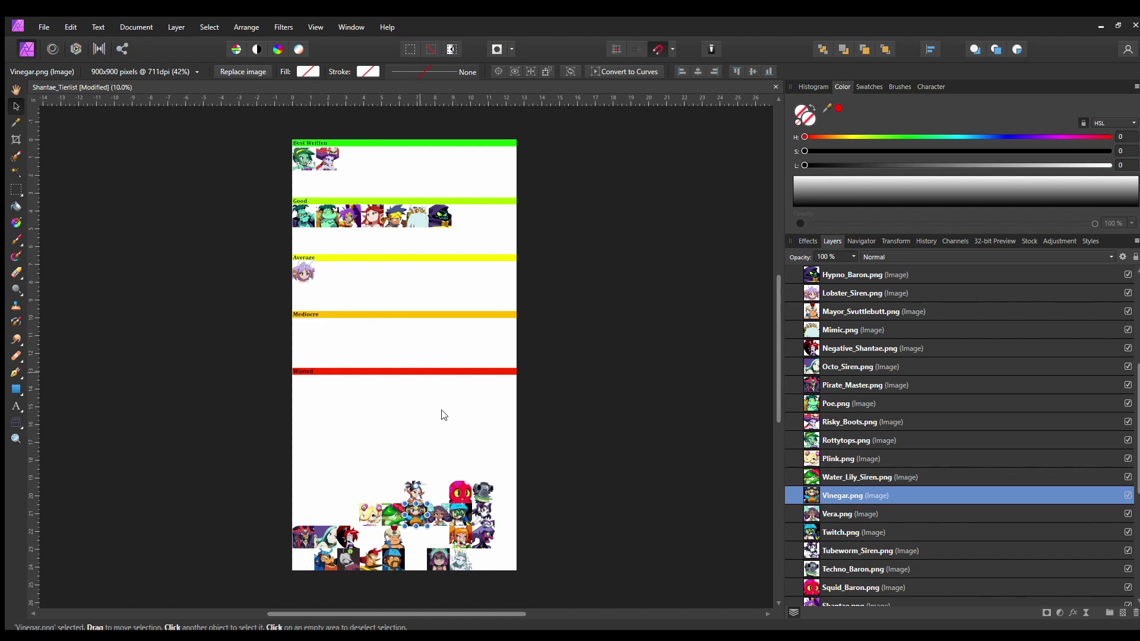
Step: Find Mayor Svuttlebutt in the pile and place it beside Lobster Siren in Average
{"action": "left_click", "coordinate": [482, 486]}
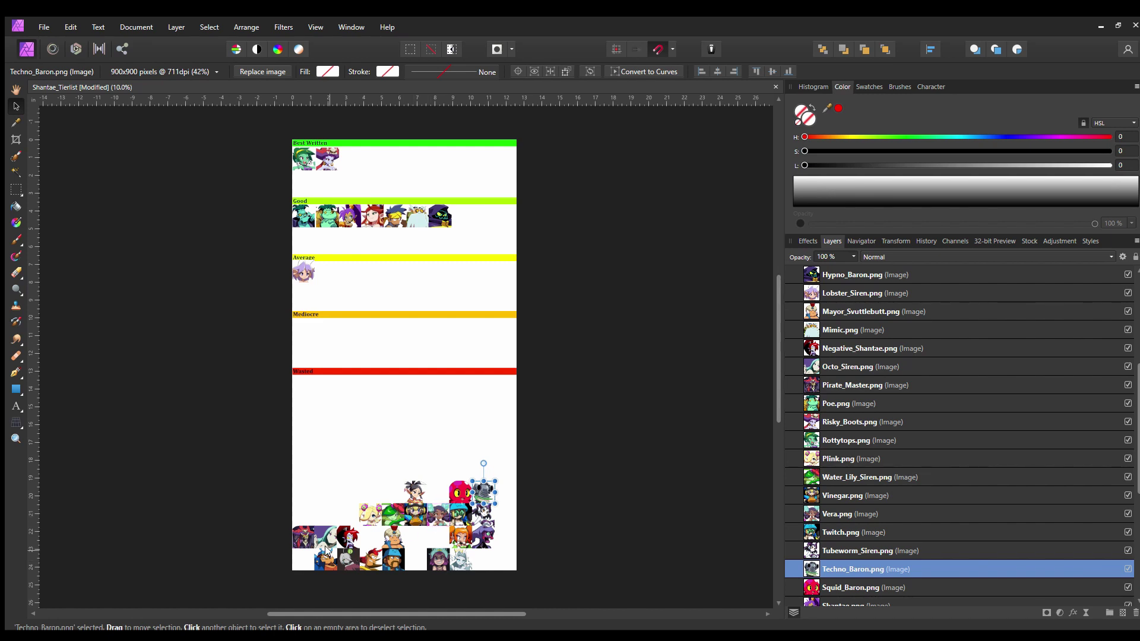
{"action": "left_click", "coordinate": [364, 511]}
{"action": "left_click", "coordinate": [483, 511]}
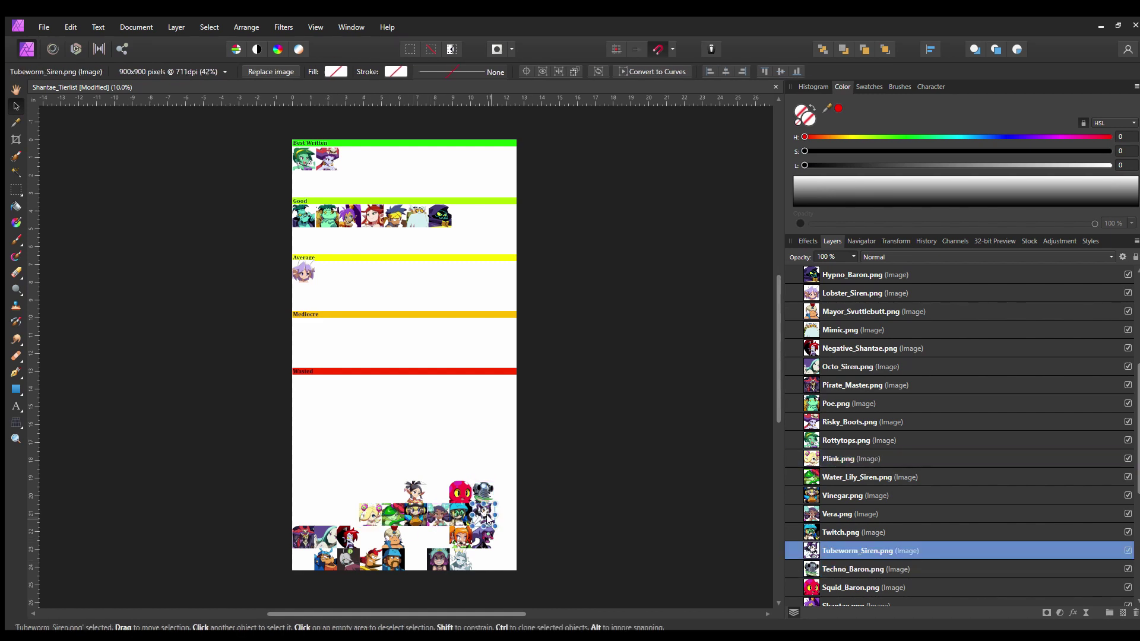
{"action": "left_click", "coordinate": [484, 536]}
{"action": "left_click", "coordinate": [392, 537]}
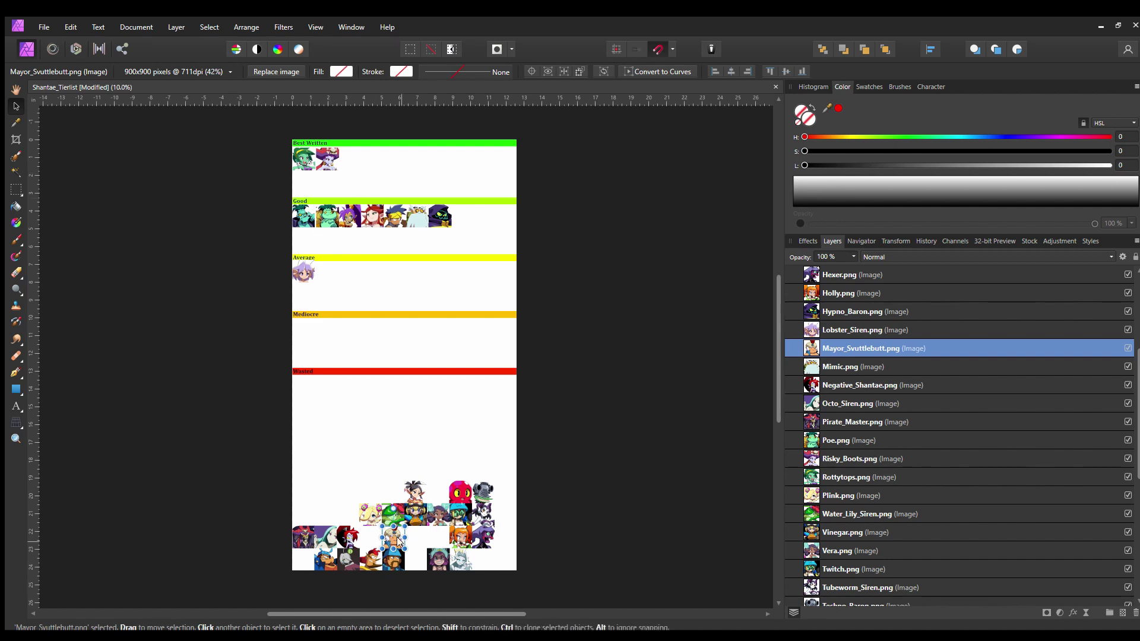
{"action": "left_click_drag", "start_coordinate": [395, 536], "coordinate": [325, 272]}
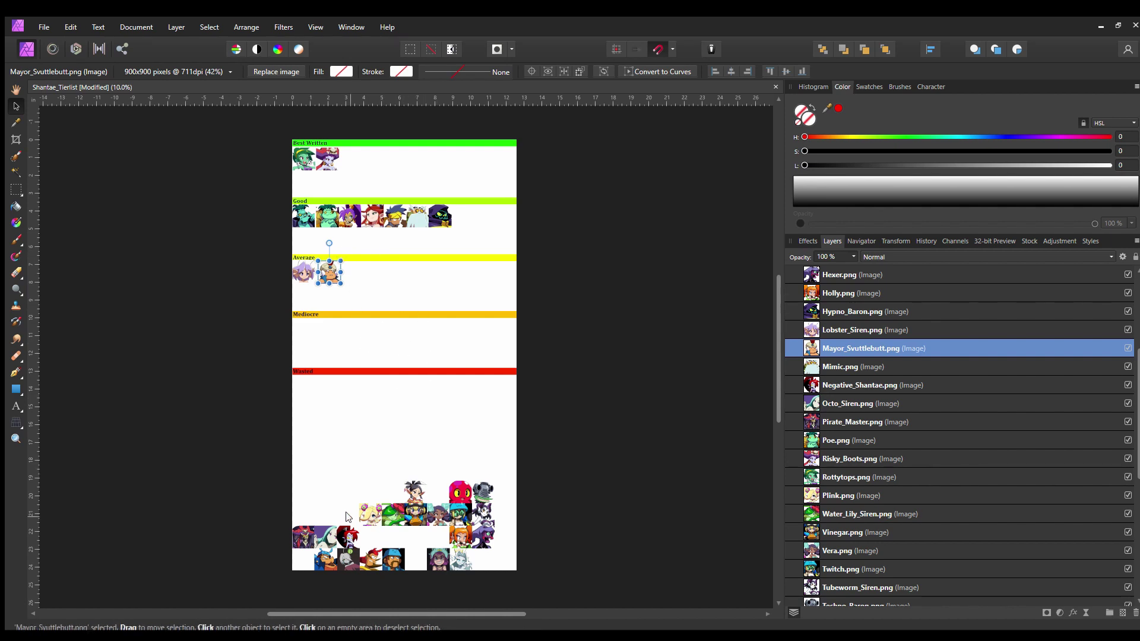
{"action": "left_click", "coordinate": [316, 545]}
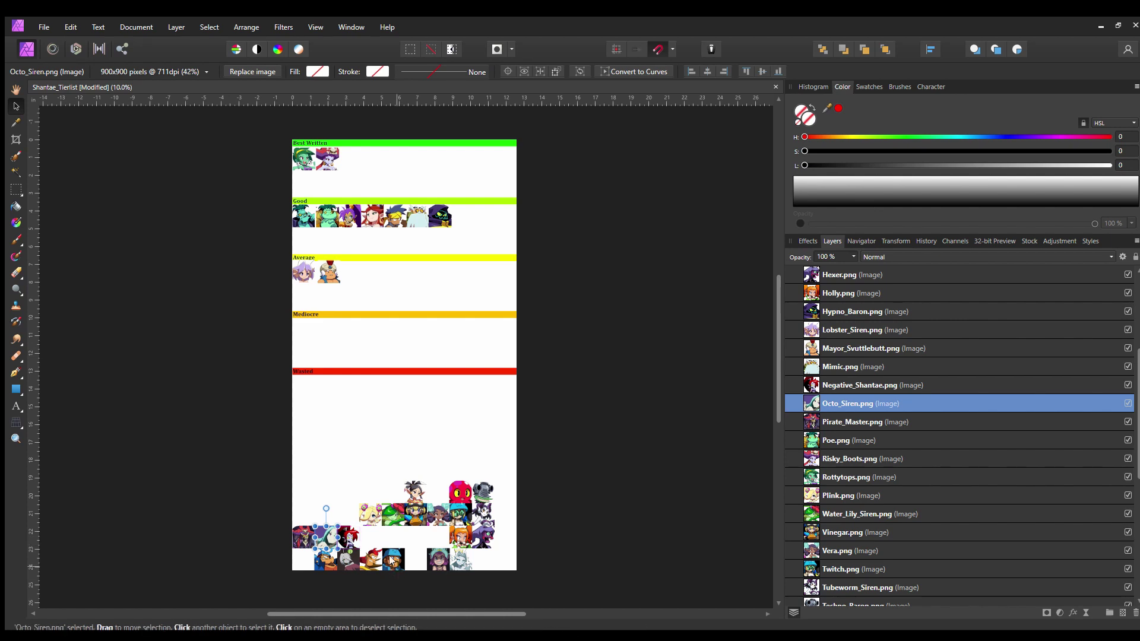
Step: Place Plink in the Average row as the third portrait, after Mayor Svuttlebutt
{"action": "left_click", "coordinate": [442, 557]}
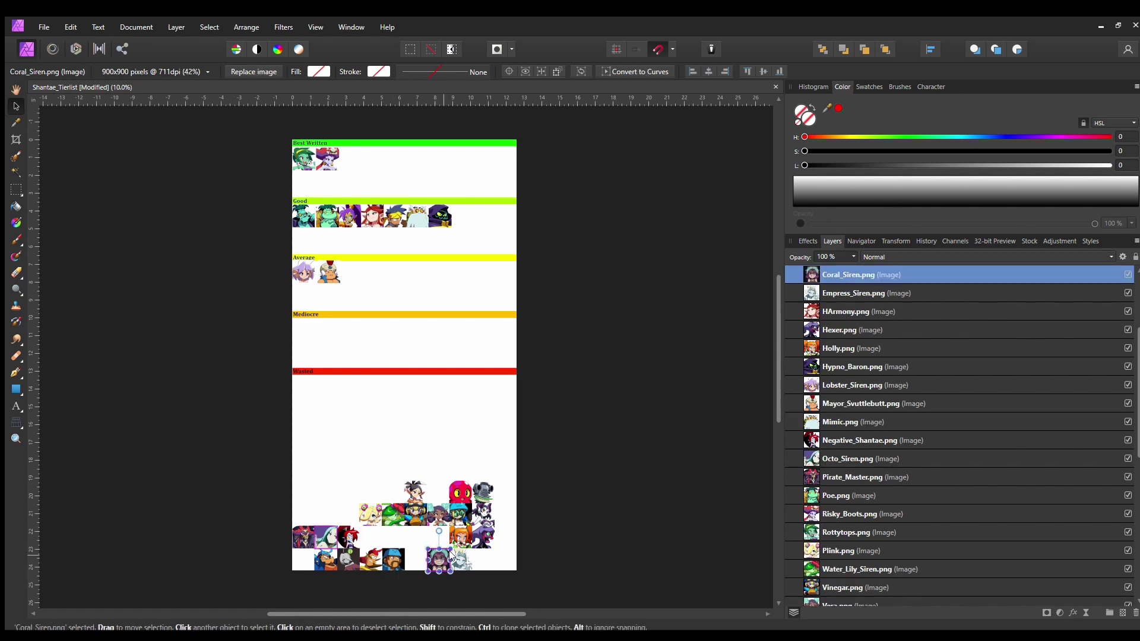
{"action": "left_click", "coordinate": [460, 517]}
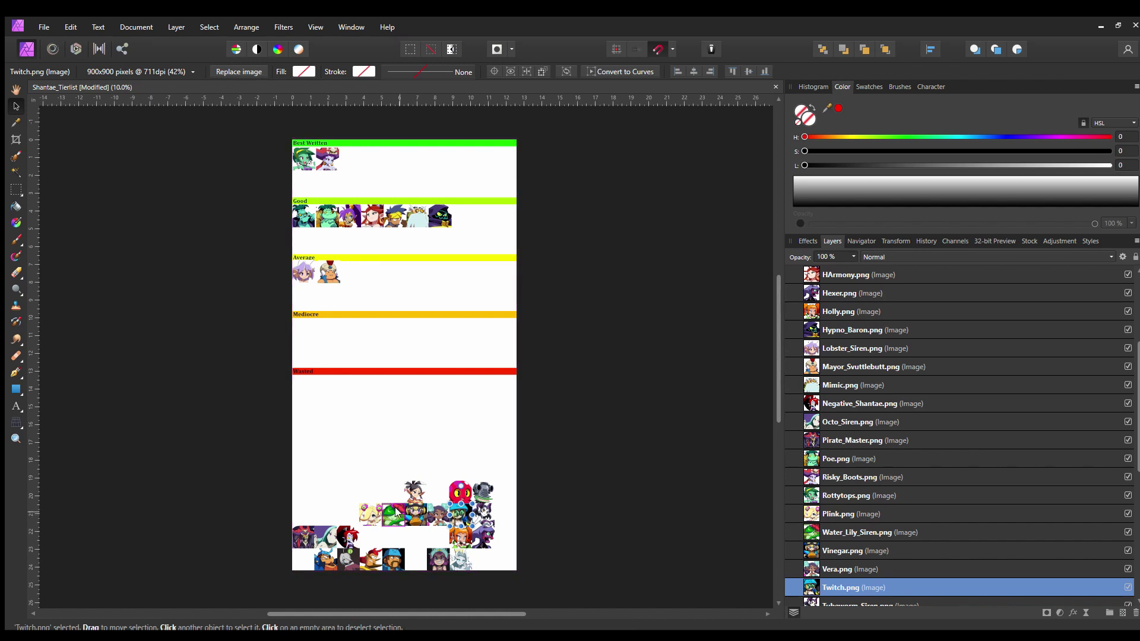
{"action": "left_click_drag", "start_coordinate": [367, 510], "coordinate": [338, 271]}
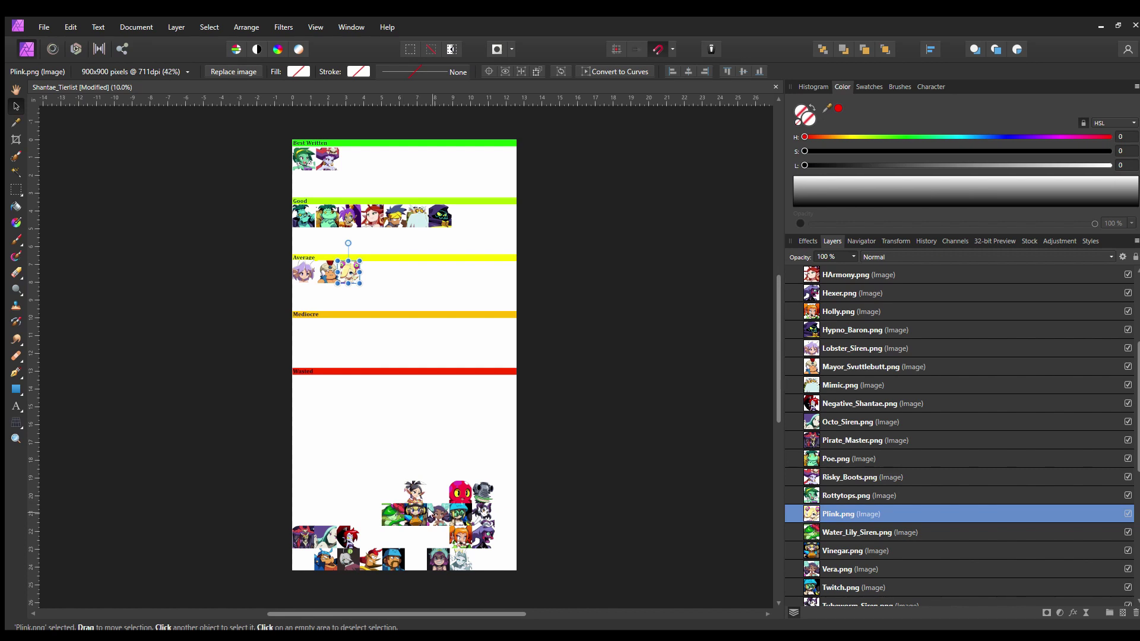
{"action": "left_click", "coordinate": [433, 511]}
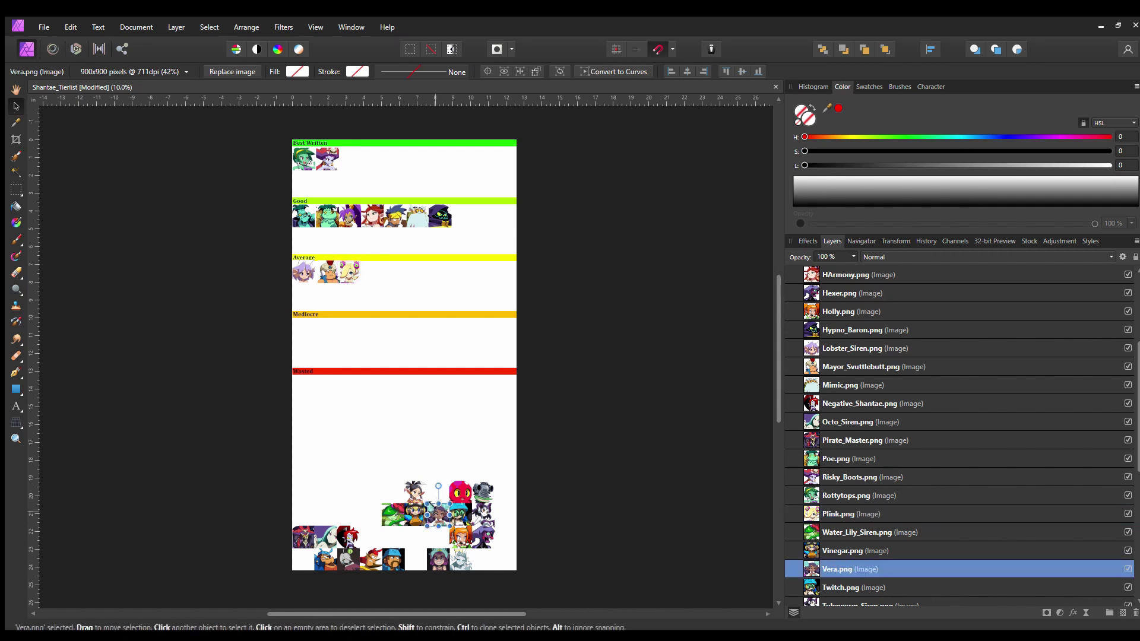
{"action": "left_click", "coordinate": [423, 493]}
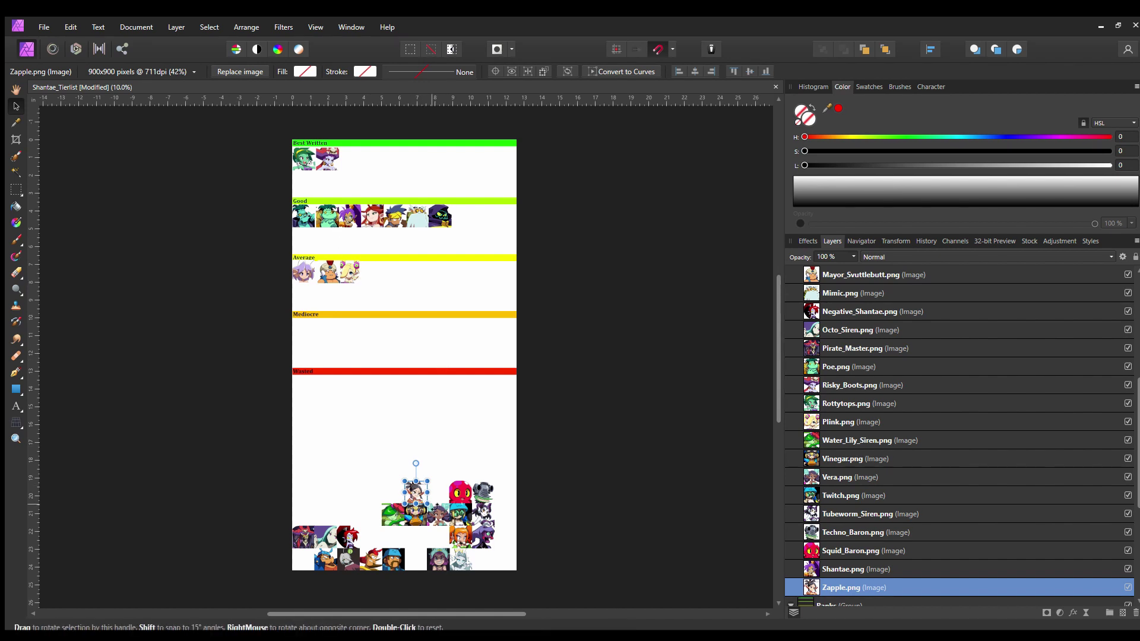
Step: Move the Vera icon from the pile into the Average row, snapped beside Plink
{"action": "left_click", "coordinate": [438, 515]}
{"action": "left_click", "coordinate": [415, 491]}
{"action": "left_click", "coordinate": [438, 518]}
{"action": "left_click", "coordinate": [421, 477]}
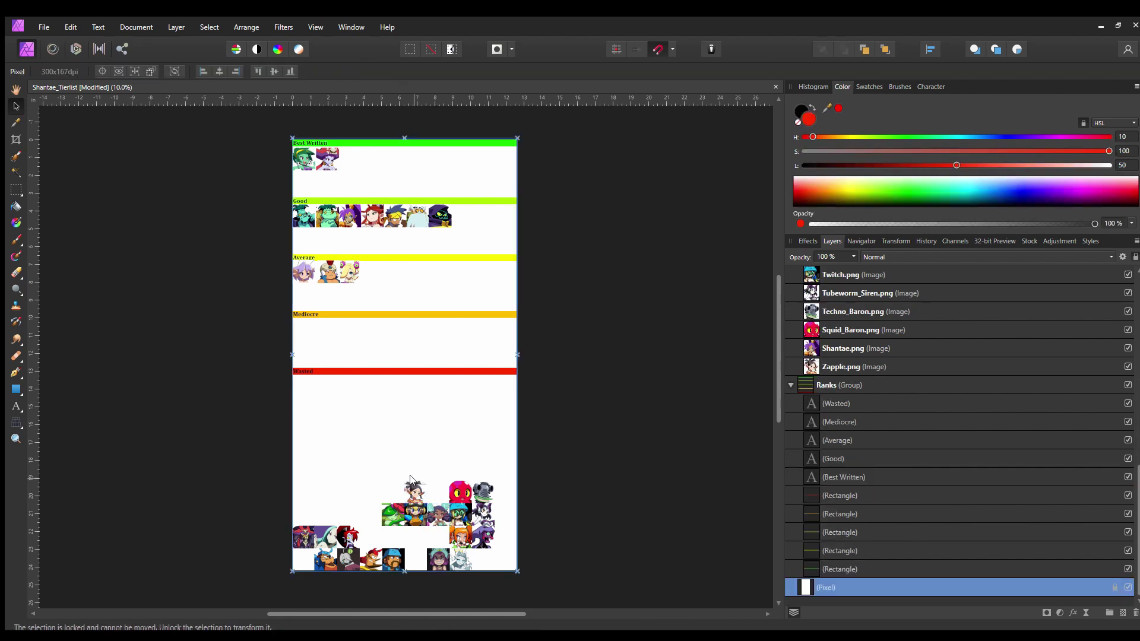
{"action": "left_click", "coordinate": [415, 491]}
{"action": "left_click", "coordinate": [348, 559]}
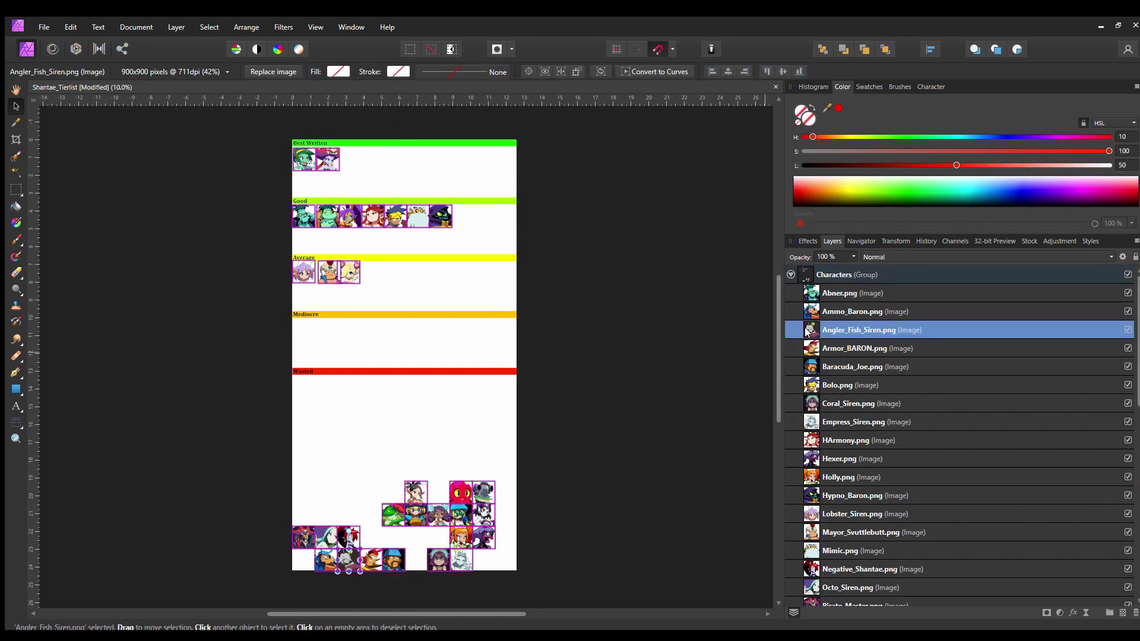
{"action": "left_click", "coordinate": [436, 513]}
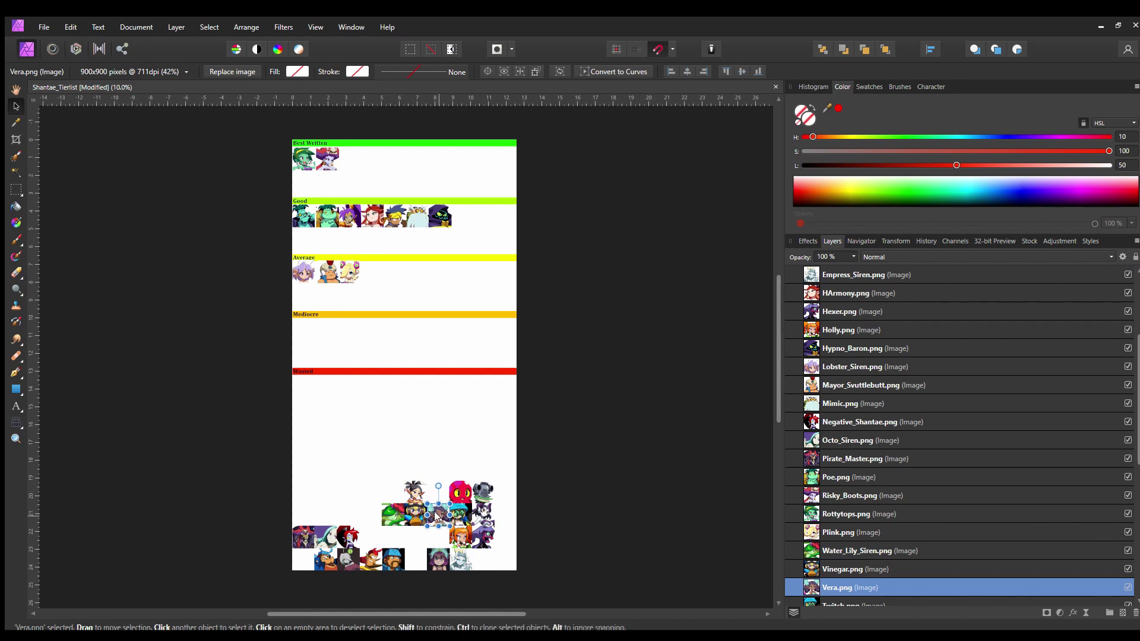
{"action": "left_click_drag", "start_coordinate": [435, 513], "coordinate": [371, 273]}
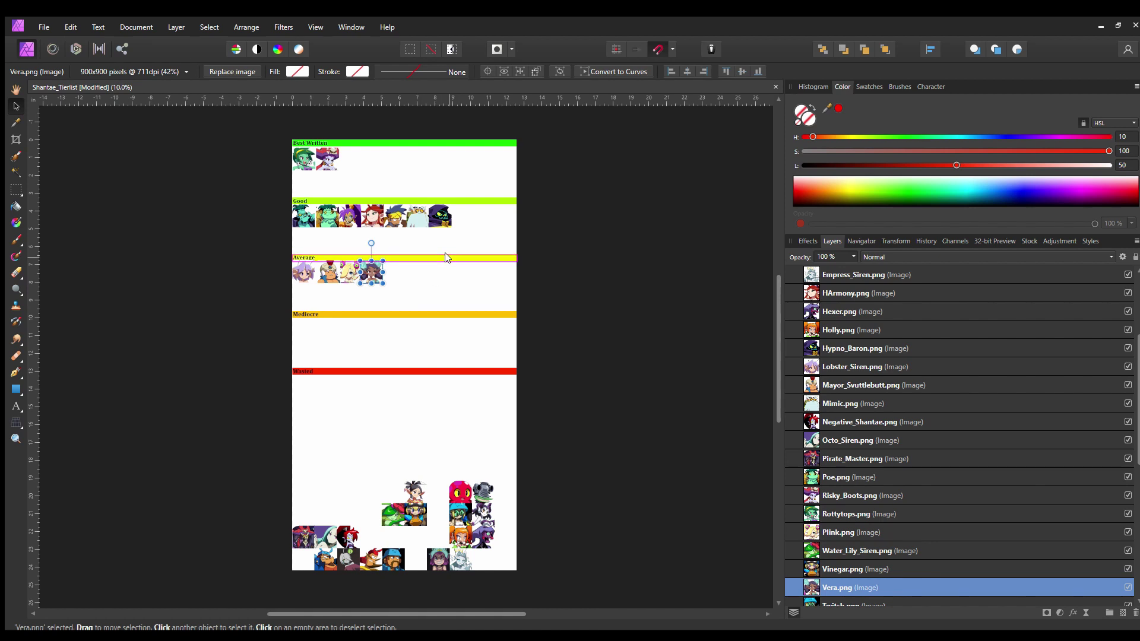
{"action": "mouse_move", "coordinate": [370, 264]}
{"action": "left_mouse_down"}
{"action": "mouse_move", "coordinate": [344, 268]}
{"action": "mouse_move", "coordinate": [377, 267]}
{"action": "left_mouse_up"}
{"action": "left_click", "coordinate": [344, 268]}
{"action": "left_click", "coordinate": [372, 267]}
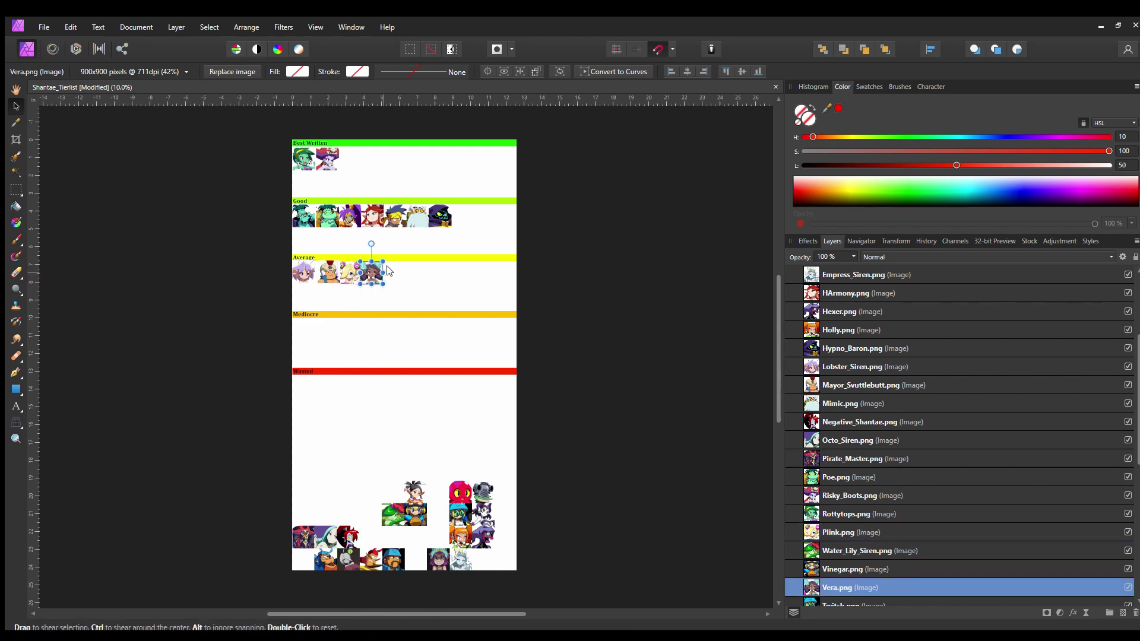
{"action": "left_click", "coordinate": [413, 490]}
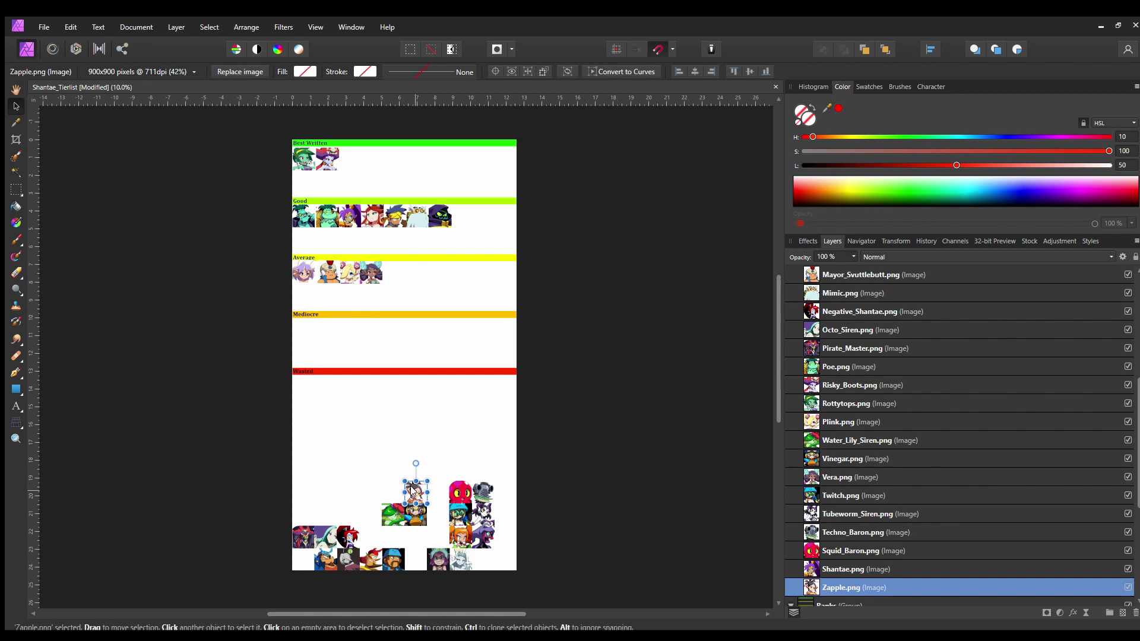
Step: Move Zapple into the Average row next to Vera, then browse the pile icons
{"action": "left_click_drag", "start_coordinate": [414, 491], "coordinate": [393, 271]}
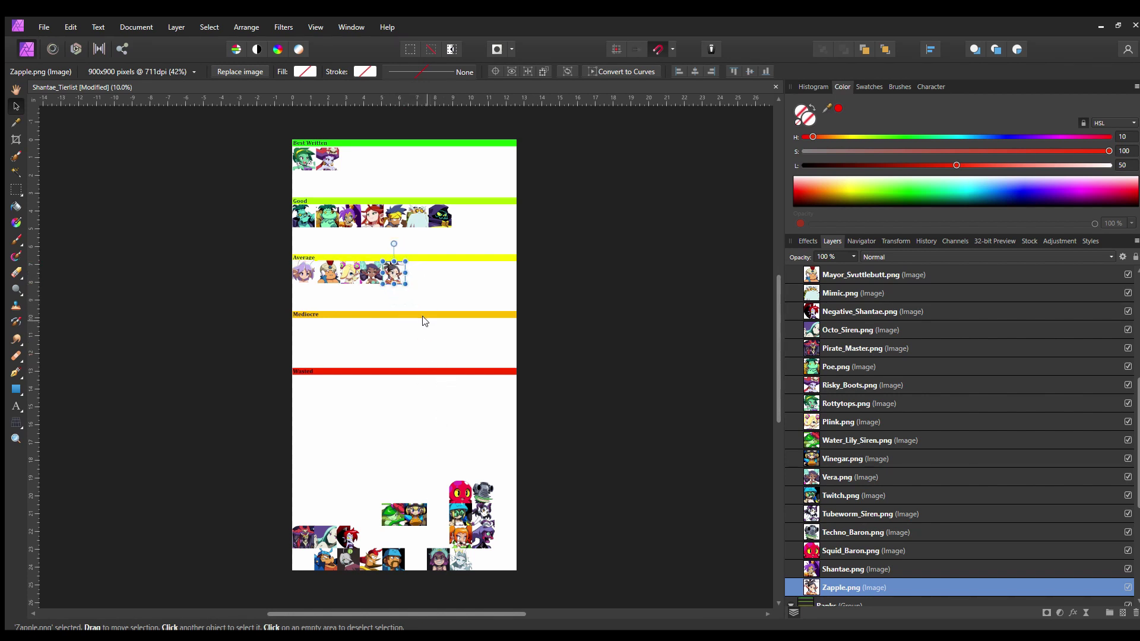
{"action": "left_click", "coordinate": [416, 518]}
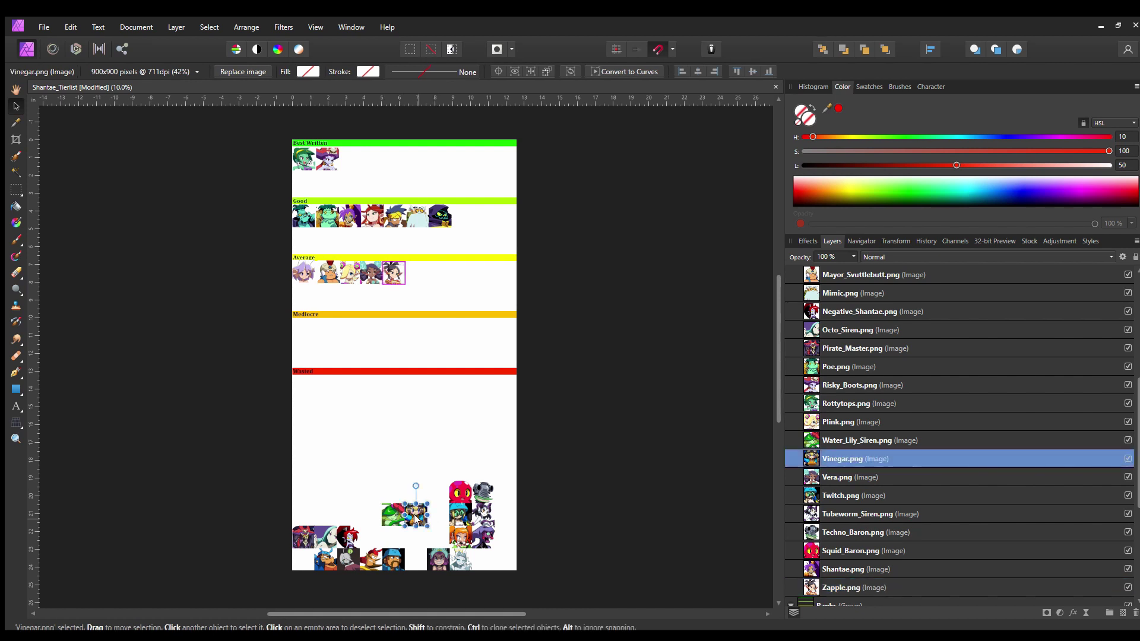
{"action": "left_click", "coordinate": [483, 491]}
{"action": "left_click", "coordinate": [484, 511]}
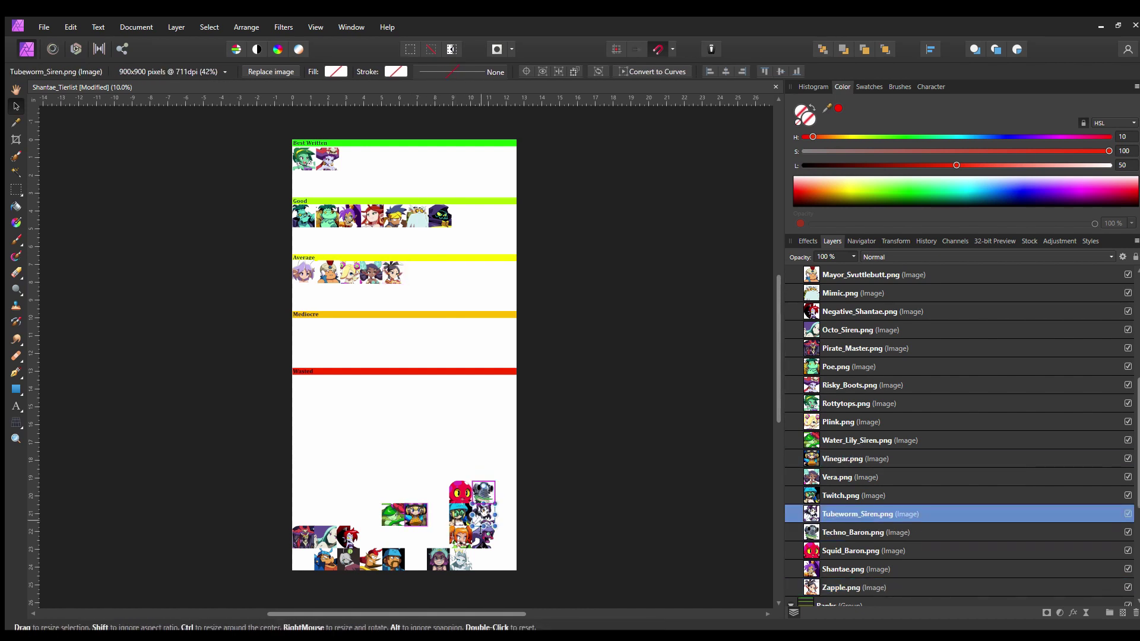
{"action": "left_click", "coordinate": [476, 543]}
{"action": "left_click", "coordinate": [462, 559]}
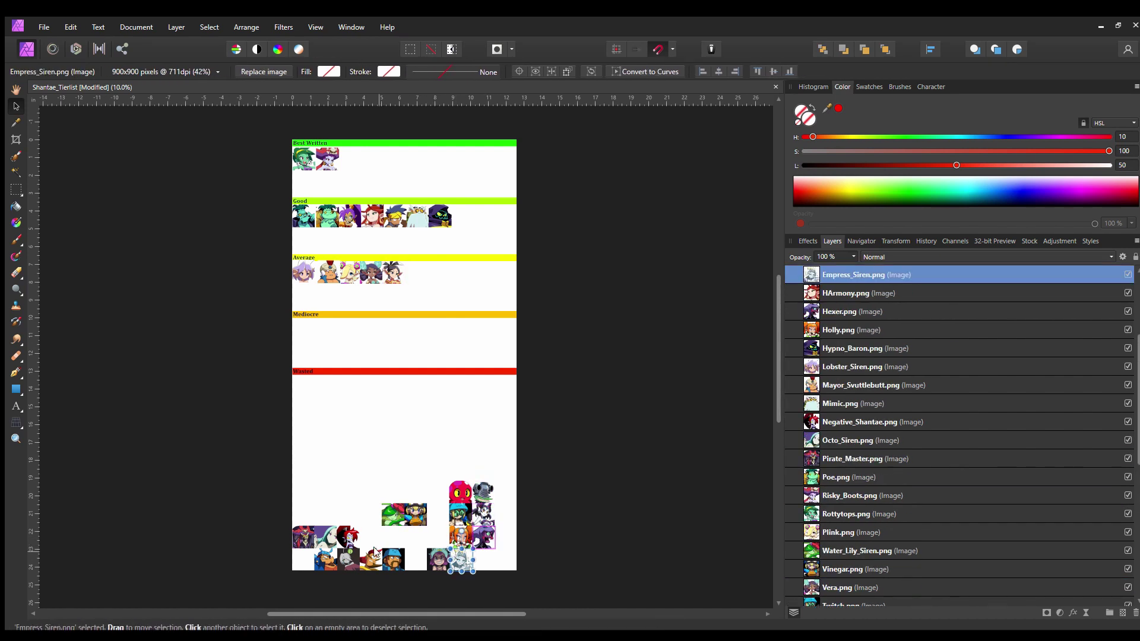
{"action": "left_click", "coordinate": [371, 557]}
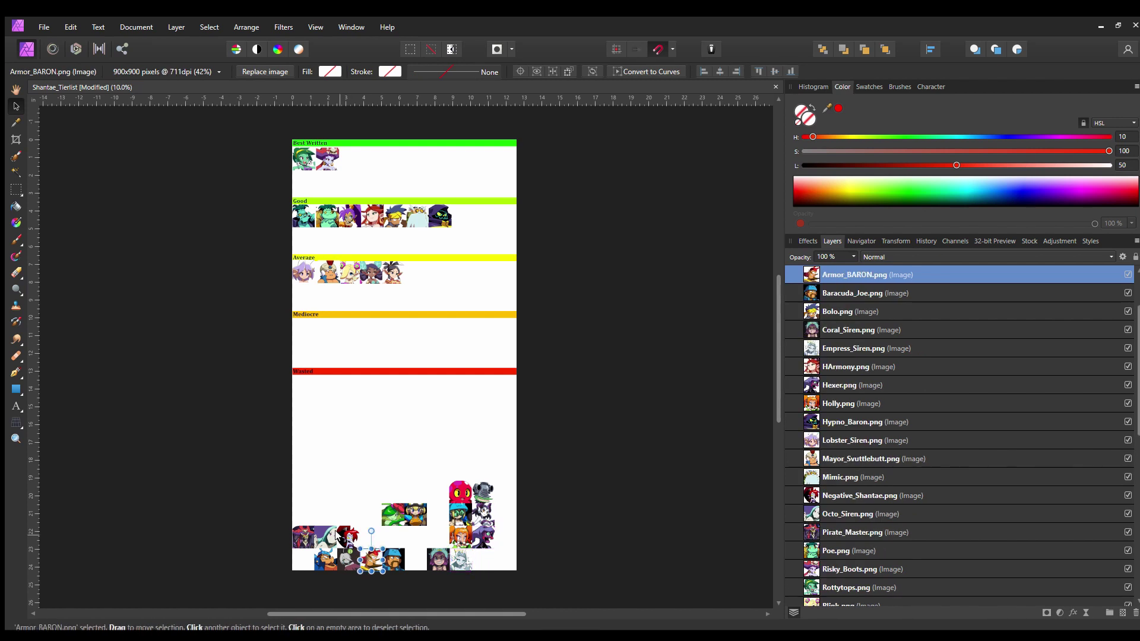
Step: Drag Pirate Master from the pile to the end of the Good row, aligned
{"action": "left_click", "coordinate": [347, 538]}
{"action": "left_click", "coordinate": [325, 537]}
{"action": "left_click", "coordinate": [306, 537]}
{"action": "left_click", "coordinate": [296, 538]}
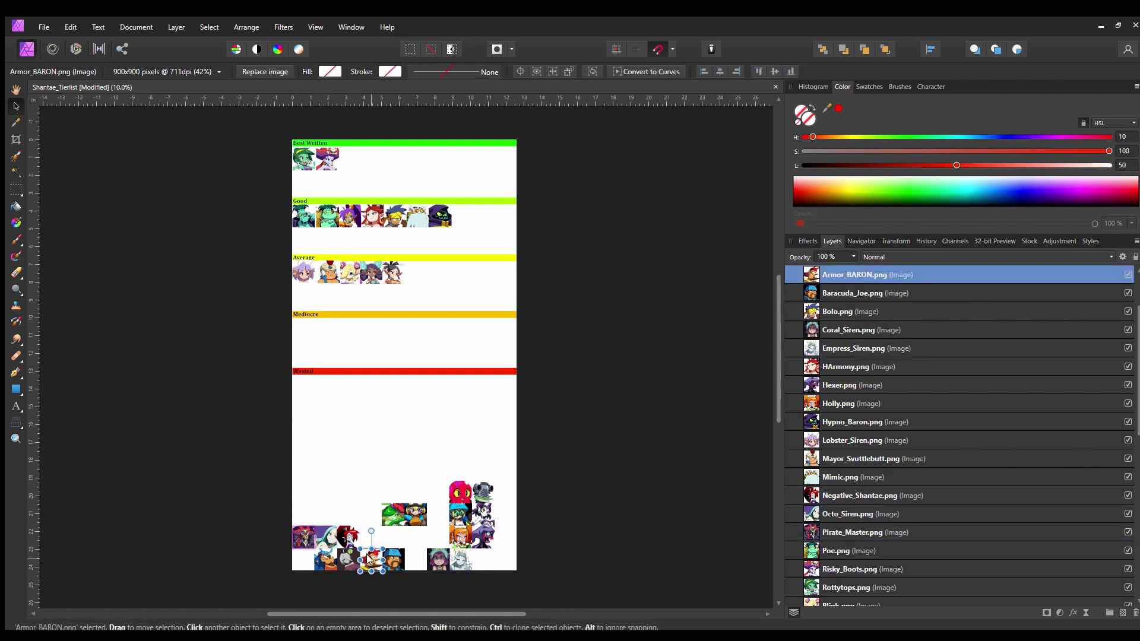
{"action": "left_click", "coordinate": [295, 527]}
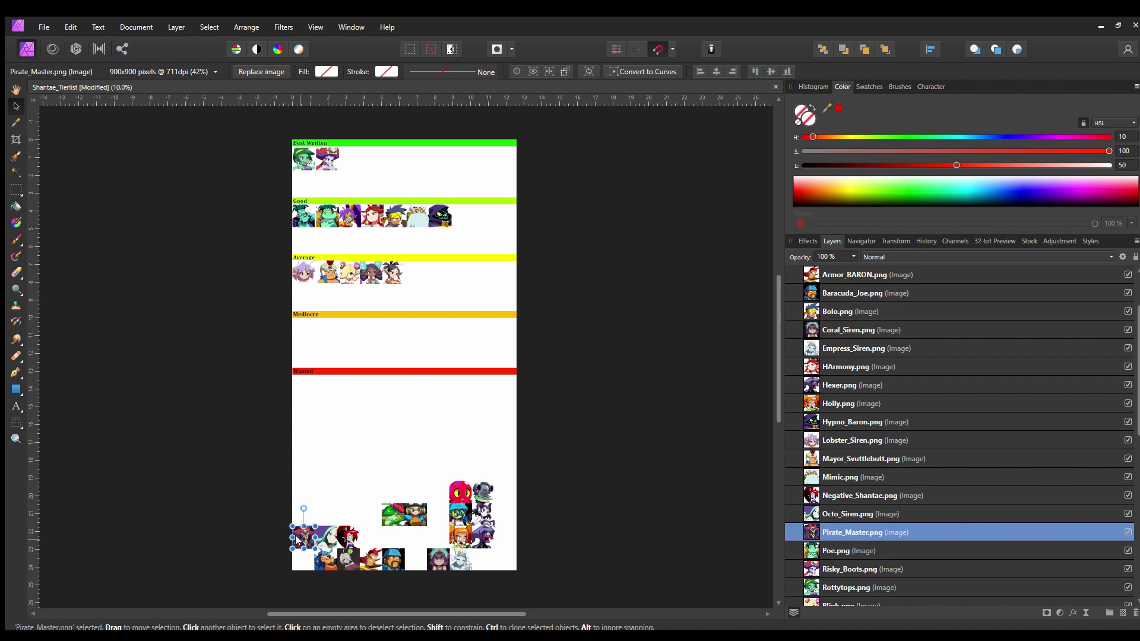
{"action": "left_click_drag", "start_coordinate": [295, 526], "coordinate": [461, 220]}
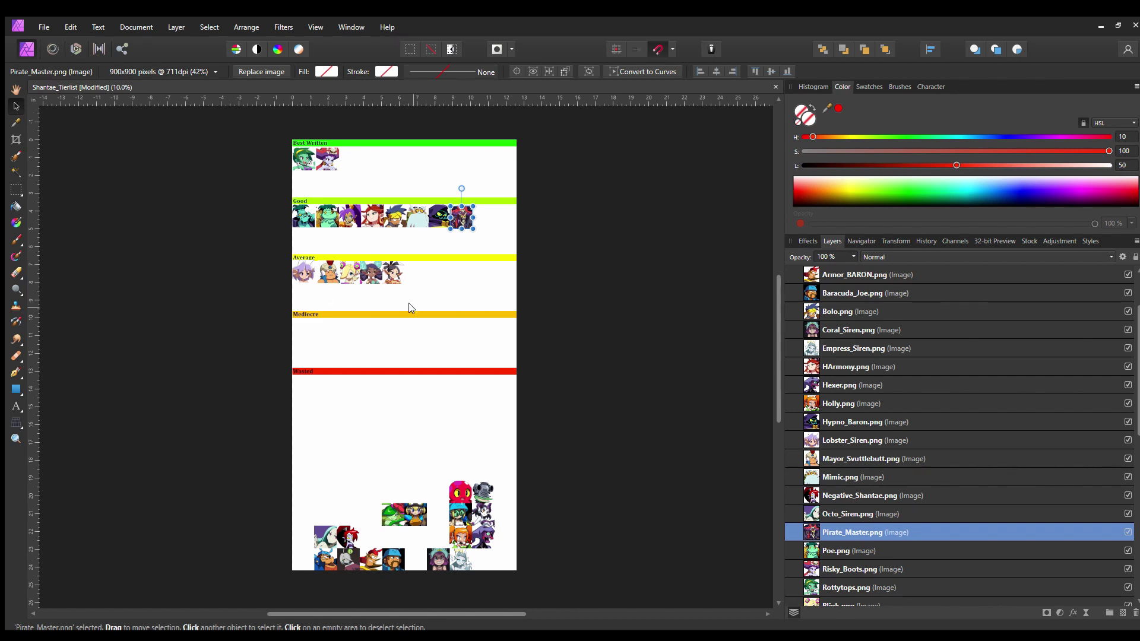
{"action": "left_click_drag", "start_coordinate": [456, 211], "coordinate": [456, 207]}
Step: Line up Water Lily, Octo, Angler Fish, Empress, Tubeworm and Coral Siren in one row
{"action": "left_click", "coordinate": [320, 536]}
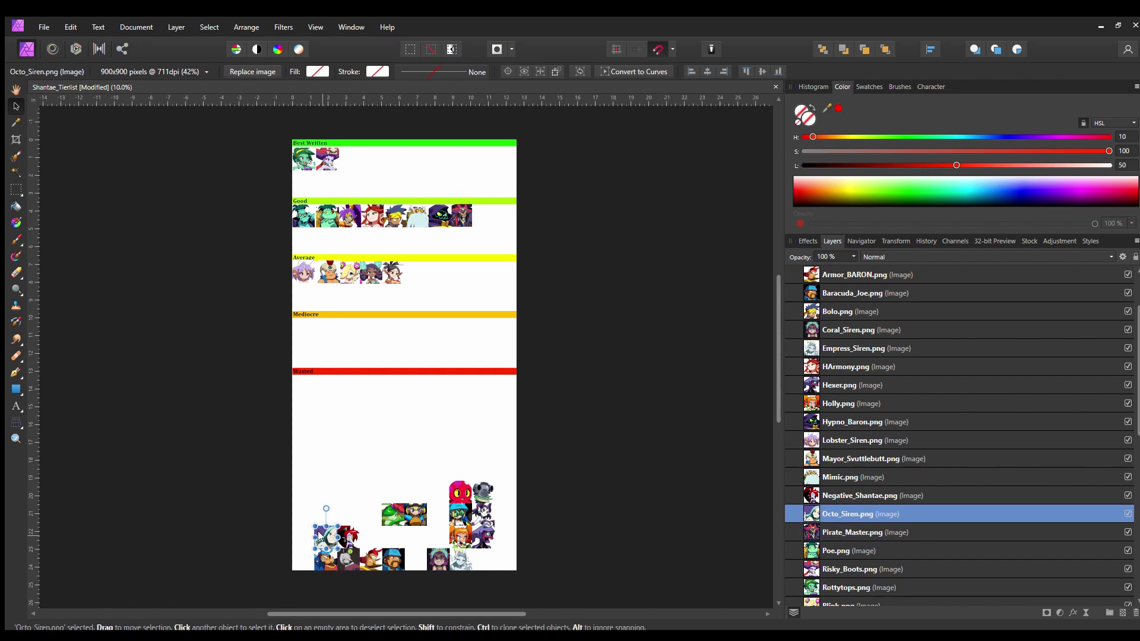
{"action": "left_click", "coordinate": [396, 514]}
{"action": "left_click_drag", "start_coordinate": [389, 513], "coordinate": [299, 477]}
{"action": "left_click_drag", "start_coordinate": [319, 535], "coordinate": [321, 477]}
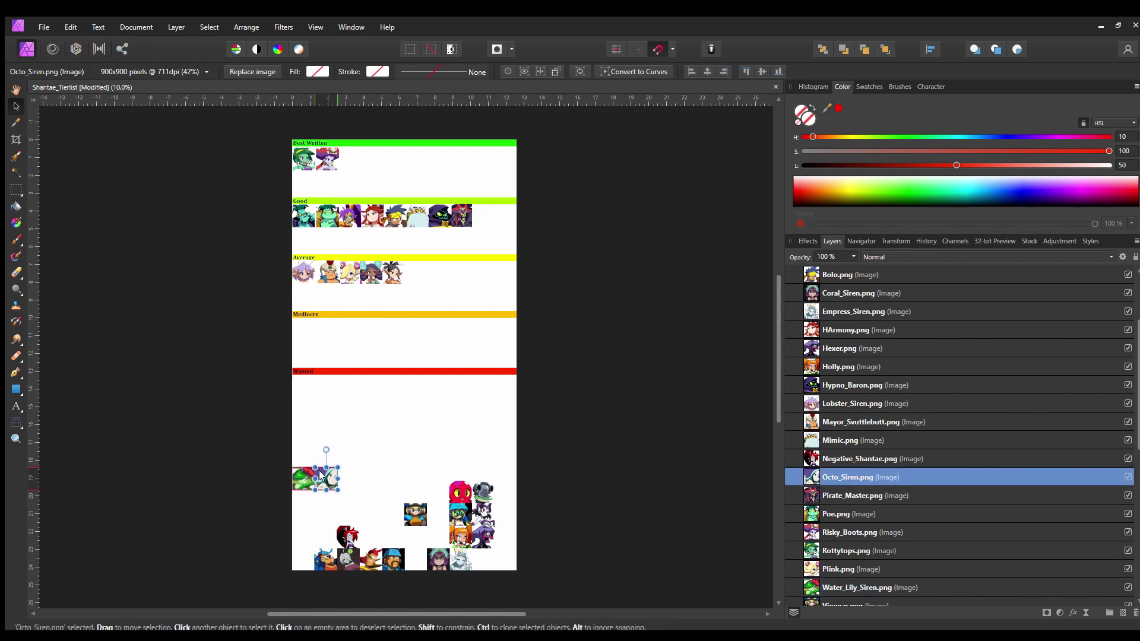
{"action": "left_click_drag", "start_coordinate": [342, 560], "coordinate": [343, 479]}
{"action": "left_click_drag", "start_coordinate": [448, 566], "coordinate": [359, 485]}
{"action": "left_click_drag", "start_coordinate": [490, 523], "coordinate": [397, 478]}
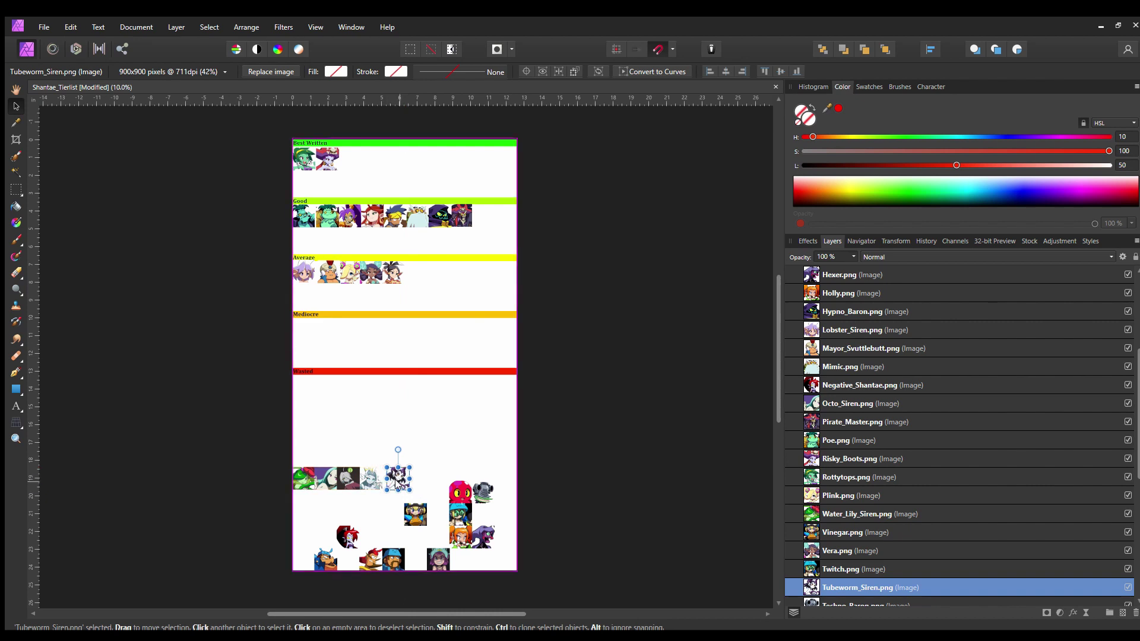
{"action": "left_click", "coordinate": [438, 560]}
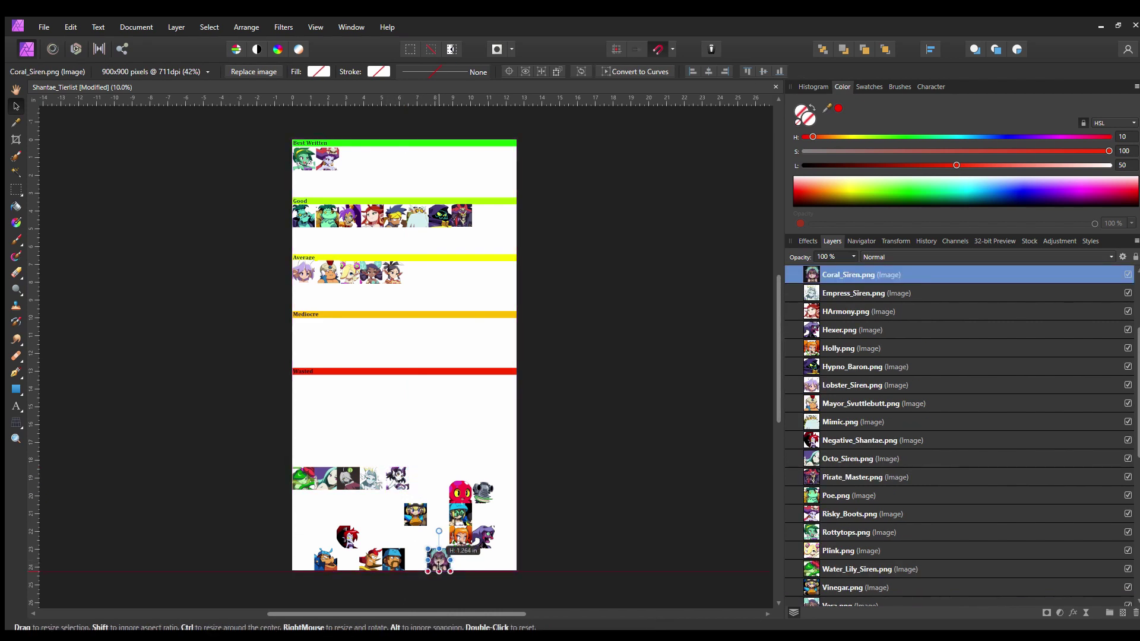
{"action": "left_click_drag", "start_coordinate": [432, 552], "coordinate": [437, 512]}
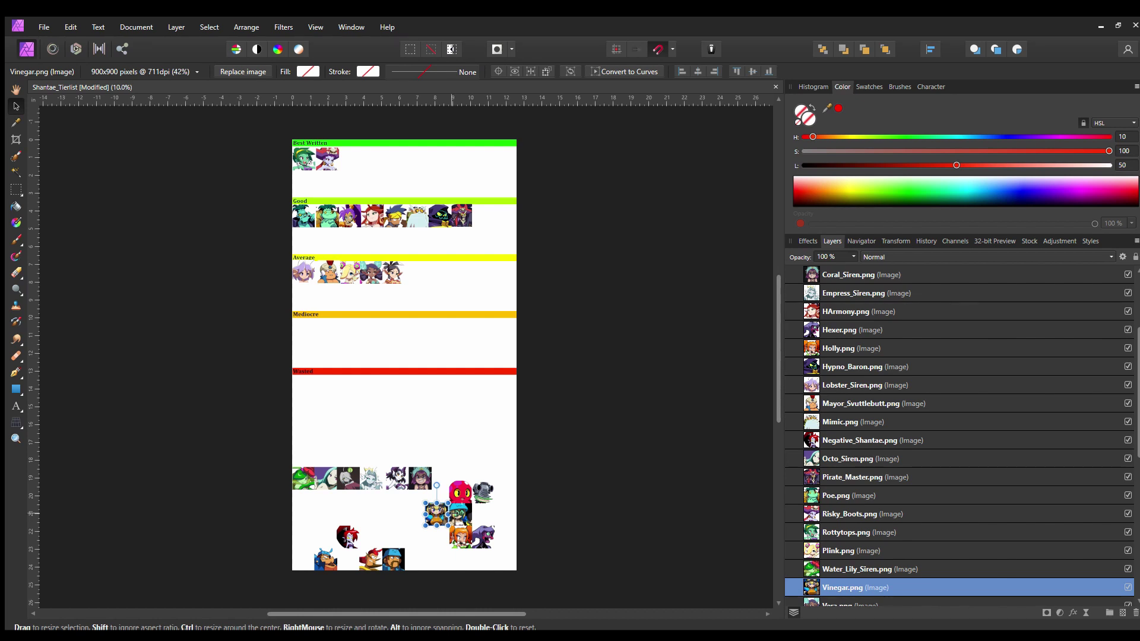
Step: Drag Twitch, then Vinegar, to the end of the Average row after Zapple
{"action": "left_click", "coordinate": [459, 514]}
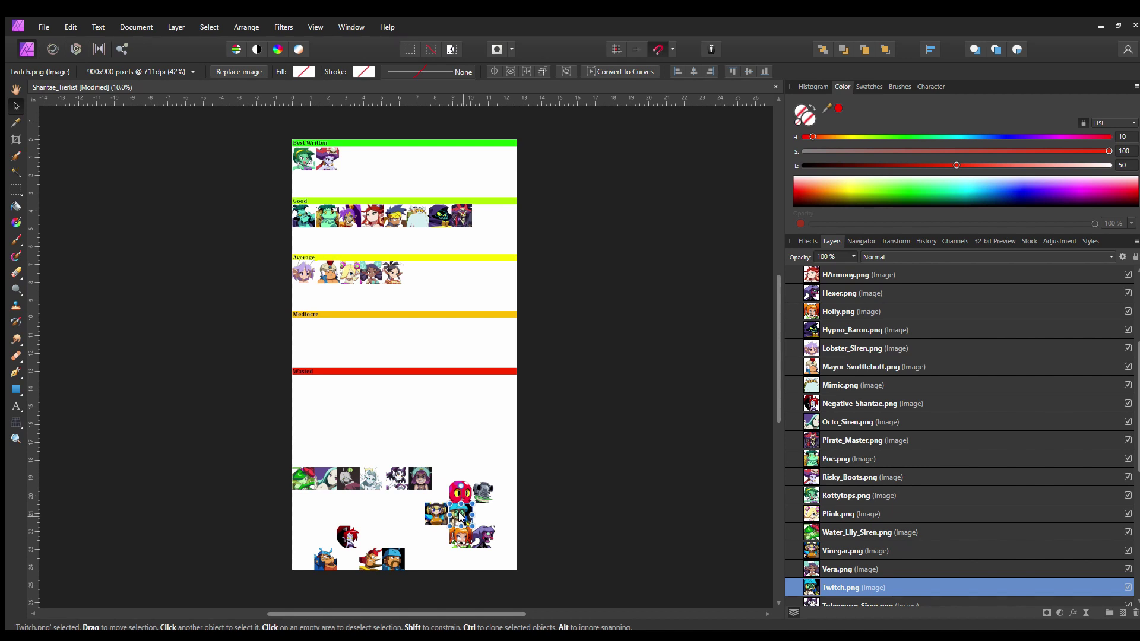
{"action": "left_click_drag", "start_coordinate": [460, 518], "coordinate": [416, 275]}
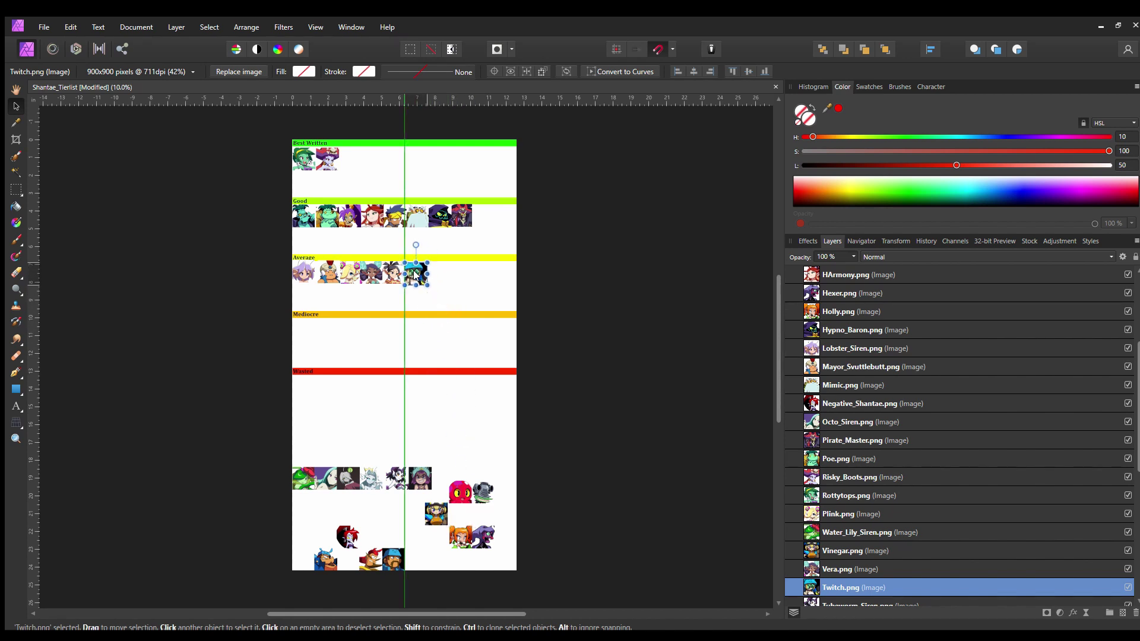
{"action": "left_click", "coordinate": [436, 514]}
{"action": "left_click_drag", "start_coordinate": [436, 514], "coordinate": [437, 274]}
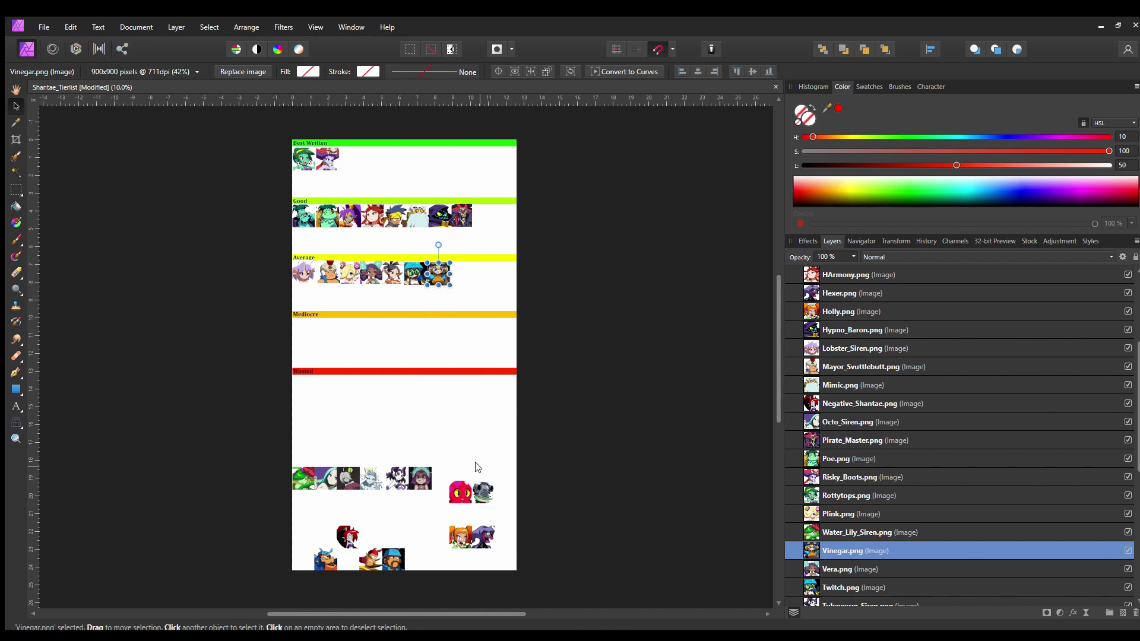
{"action": "left_click", "coordinate": [460, 491]}
Step: Drag Holly to the left start of the Wasted row, then deselect it
{"action": "left_click", "coordinate": [458, 537]}
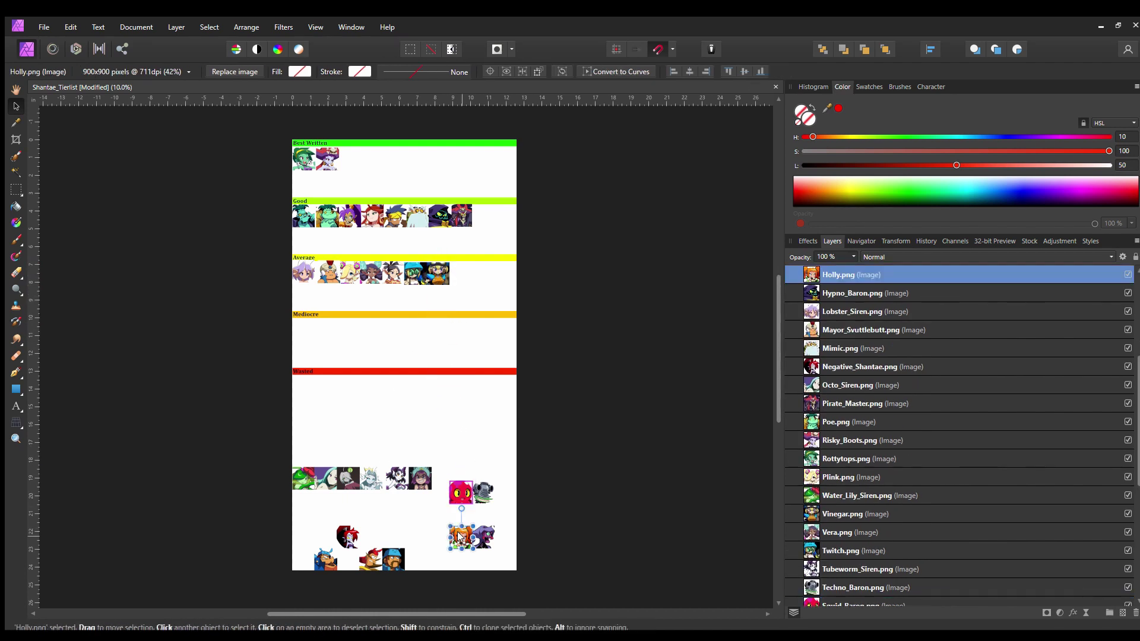
{"action": "left_click", "coordinate": [345, 536]}
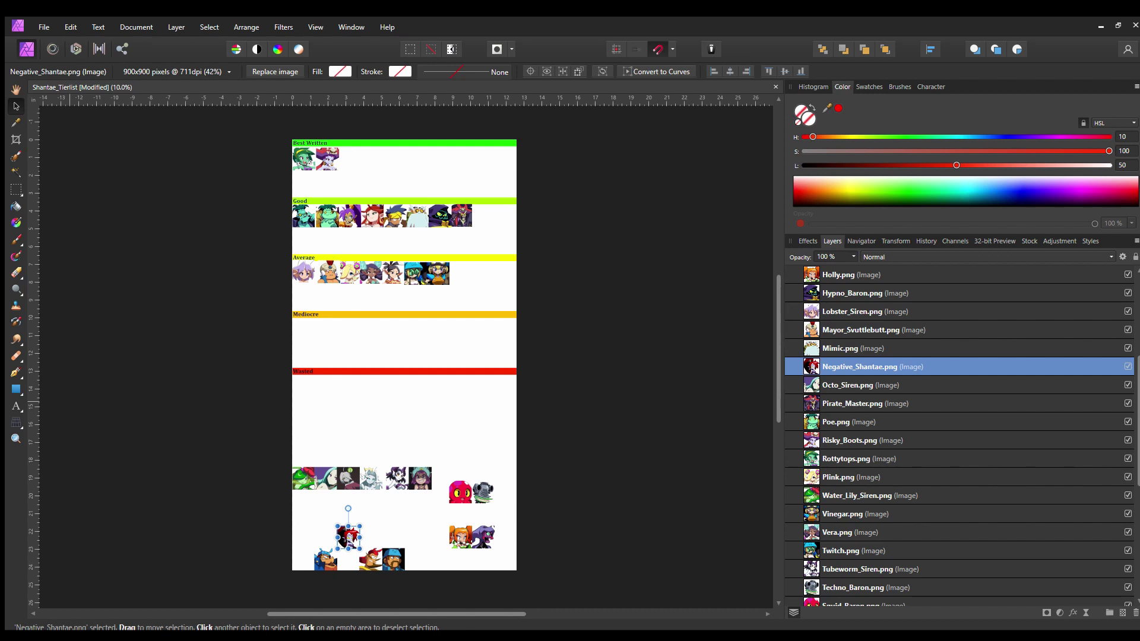
{"action": "left_click", "coordinate": [368, 562]}
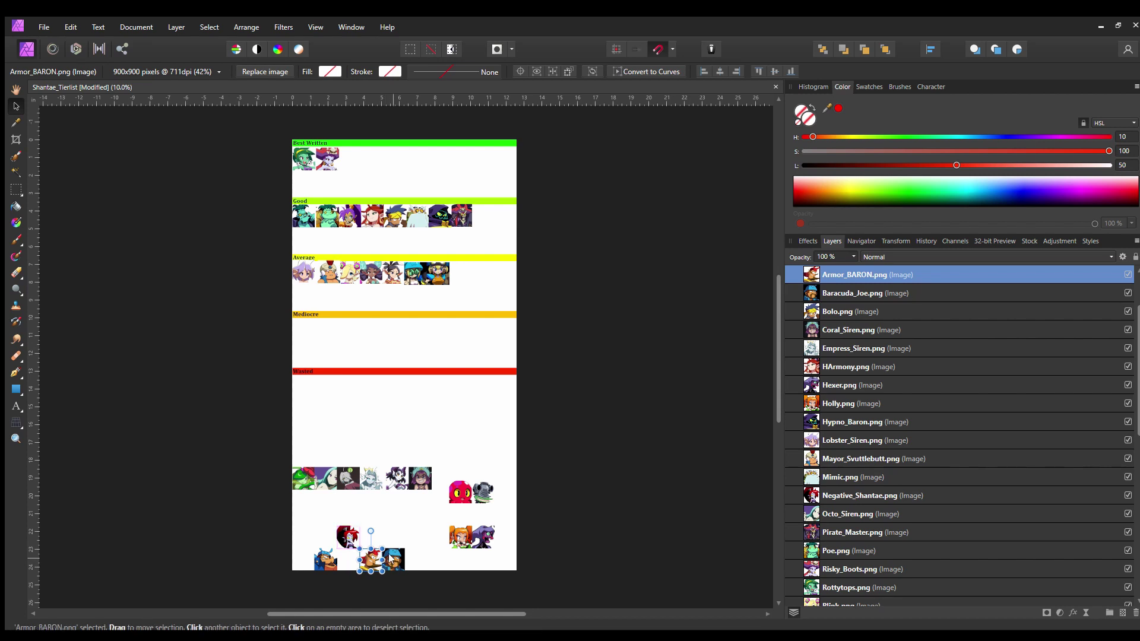
{"action": "left_click", "coordinate": [461, 537]}
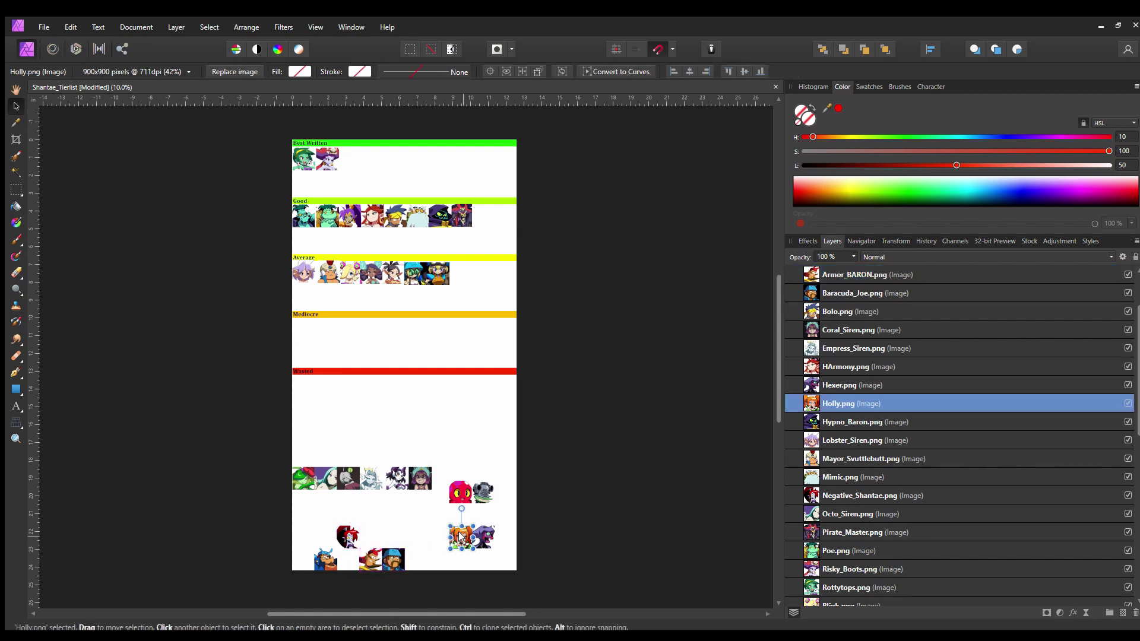
{"action": "left_click_drag", "start_coordinate": [460, 537], "coordinate": [304, 386]}
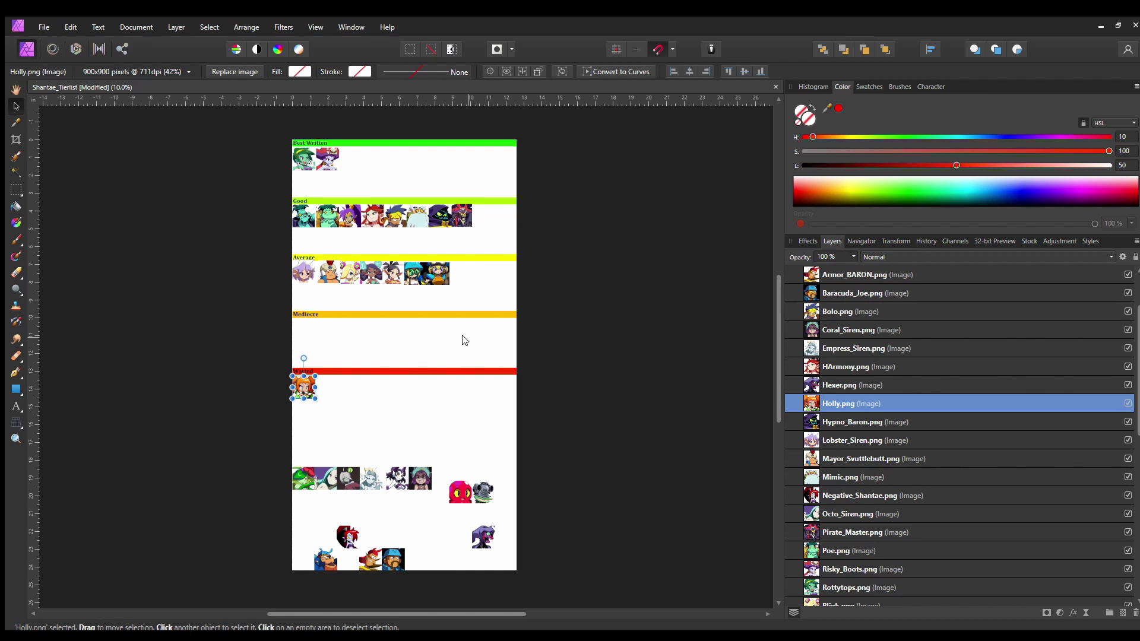
{"action": "left_click", "coordinate": [390, 382]}
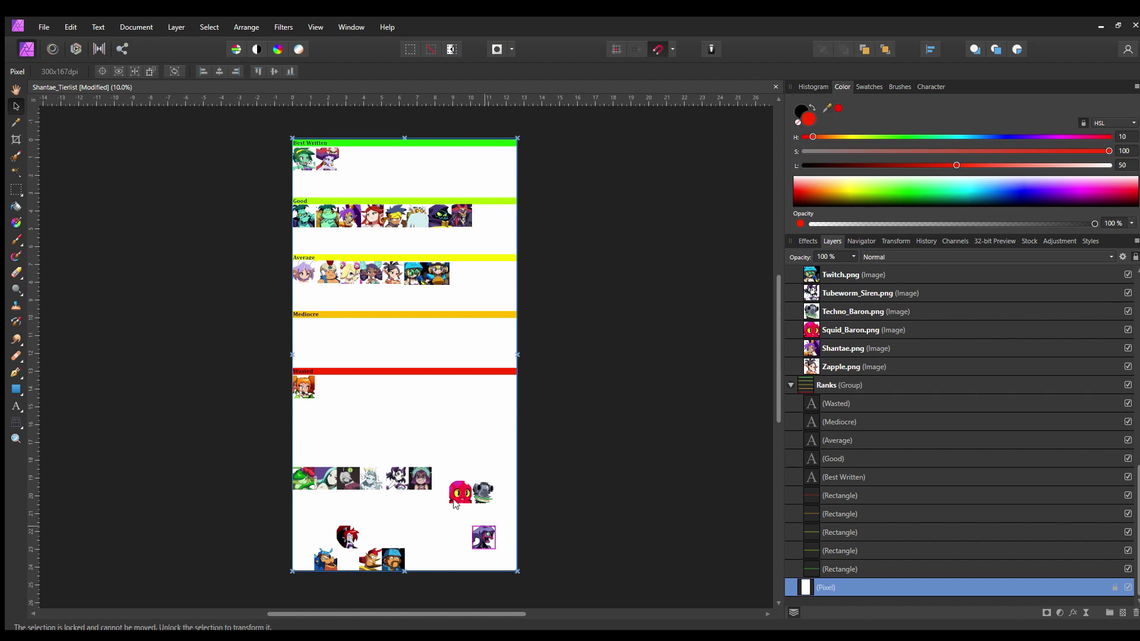
Step: Select the Characters group and then the Empress Siren layer
{"action": "left_click", "coordinate": [307, 390]}
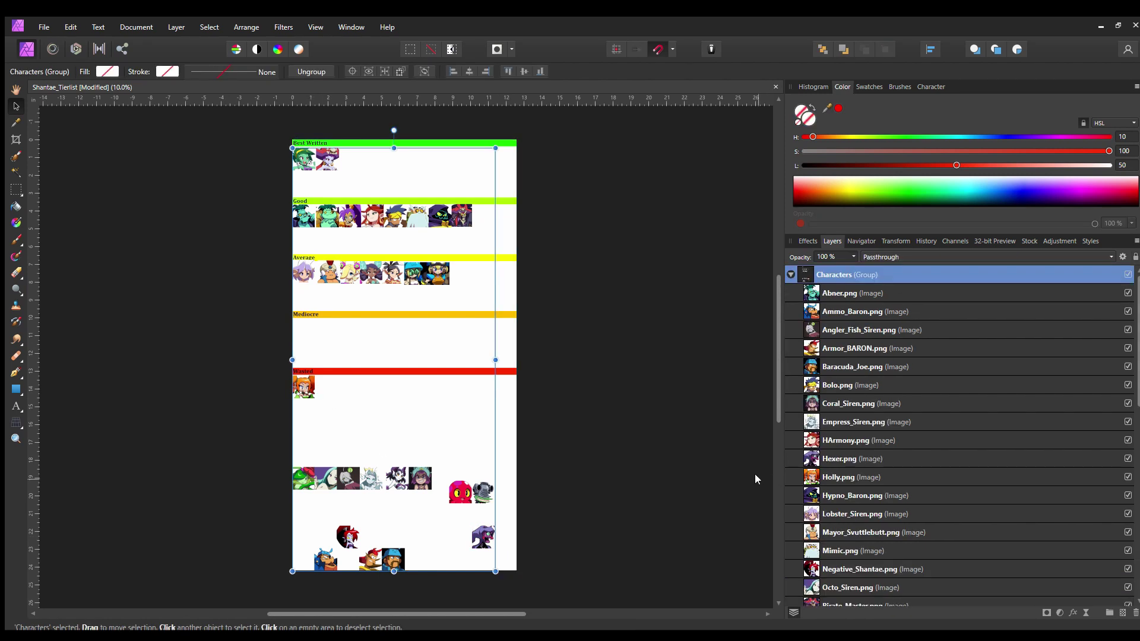
{"action": "left_click", "coordinate": [851, 420]}
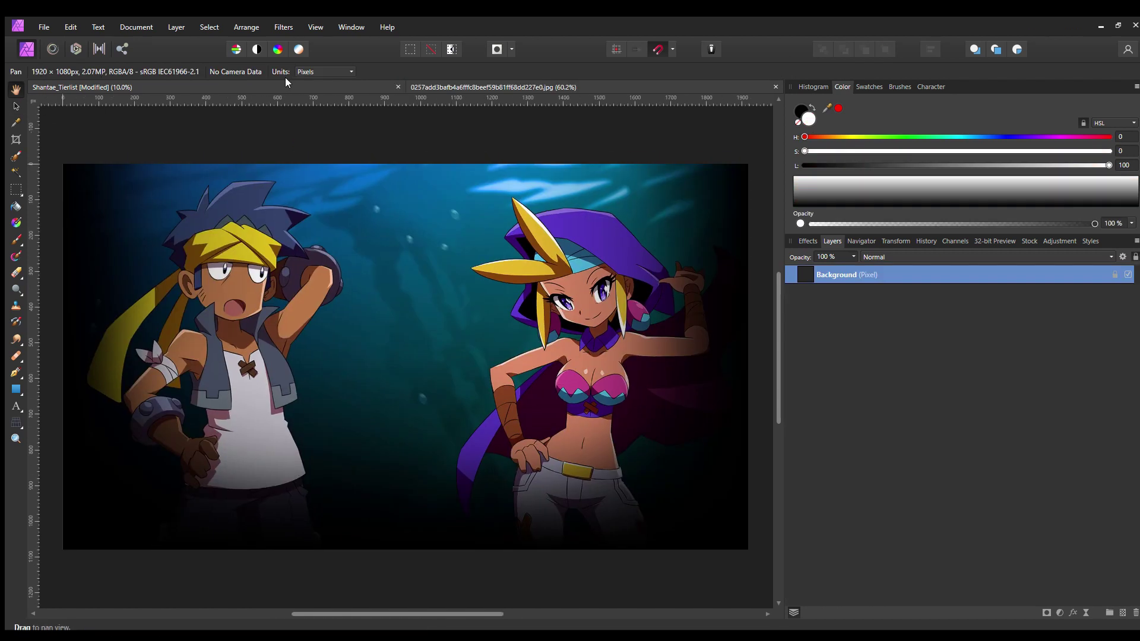
Step: Copy a rectangular selection of the purple-hooded girl's face from the Shantae and Bolo artwork
{"action": "left_click", "coordinate": [305, 88]}
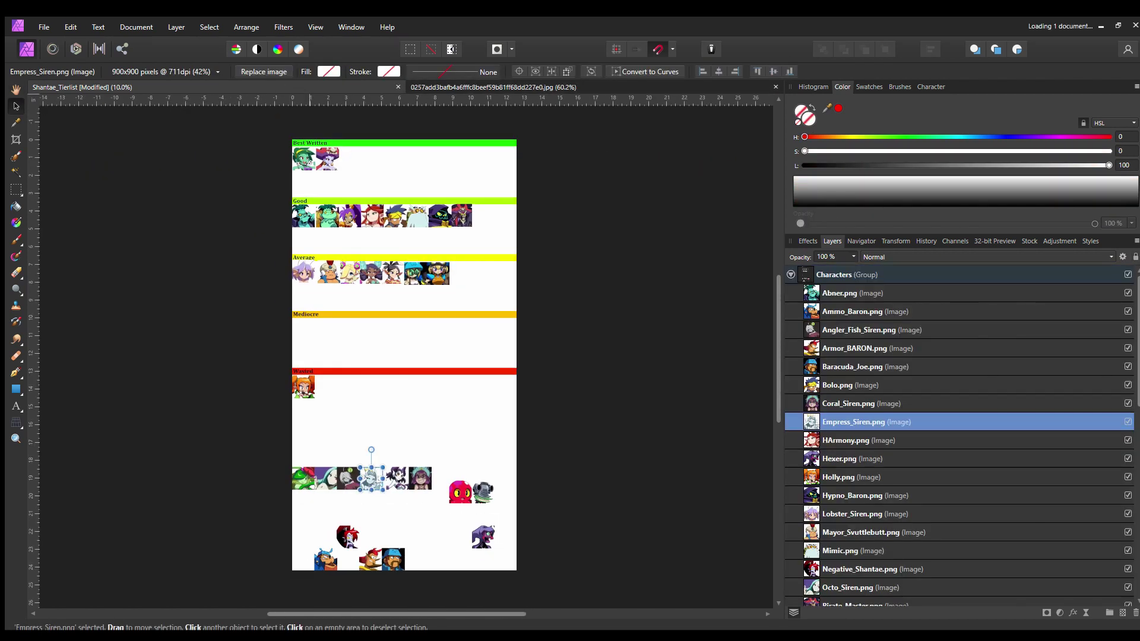
{"action": "key", "text": "ctrl+Tab"}
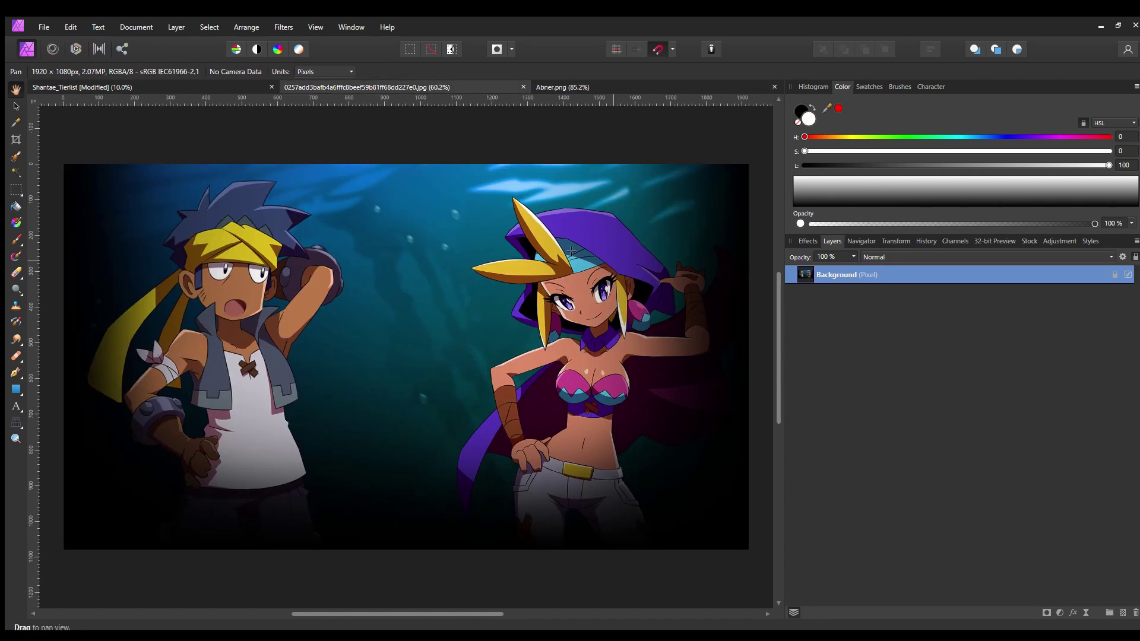
{"action": "key", "text": "m"}
{"action": "mouse_move", "coordinate": [496, 223]}
{"action": "left_mouse_down"}
{"action": "mouse_move", "coordinate": [723, 387]}
{"action": "mouse_move", "coordinate": [651, 377]}
{"action": "mouse_move", "coordinate": [514, 225]}
{"action": "mouse_move", "coordinate": [528, 215]}
{"action": "left_mouse_up"}
{"action": "key", "text": "ctrl+c"}
{"action": "key", "text": "h"}
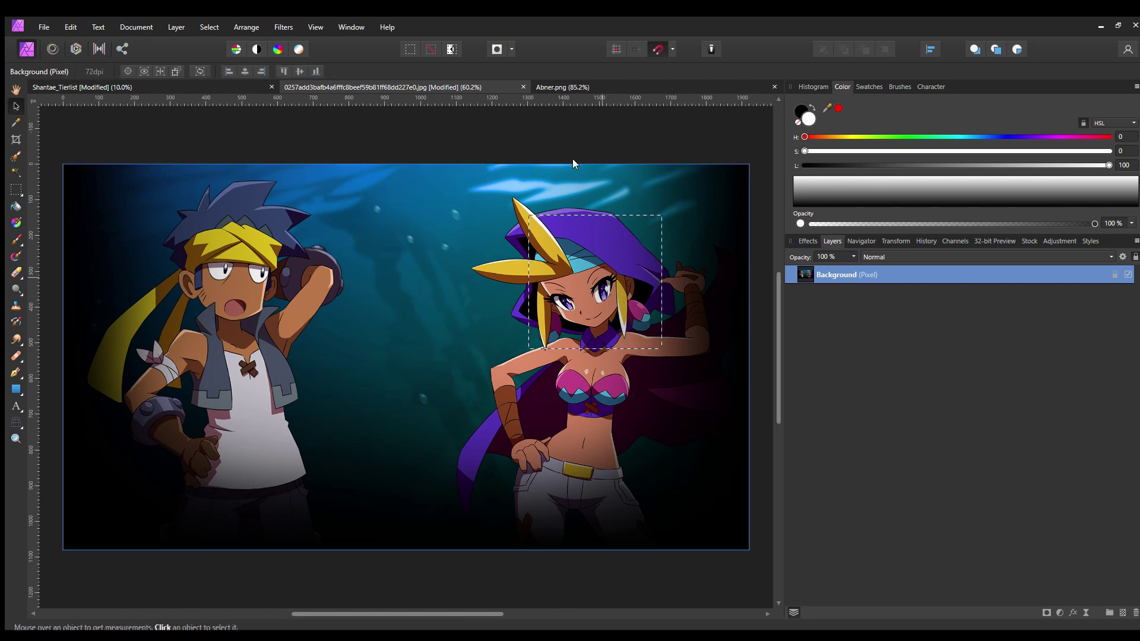
Step: Paste the face into Abner.png and enlarge it to fill the canvas
{"action": "left_click", "coordinate": [571, 87]}
{"action": "key", "text": "ctrl+v"}
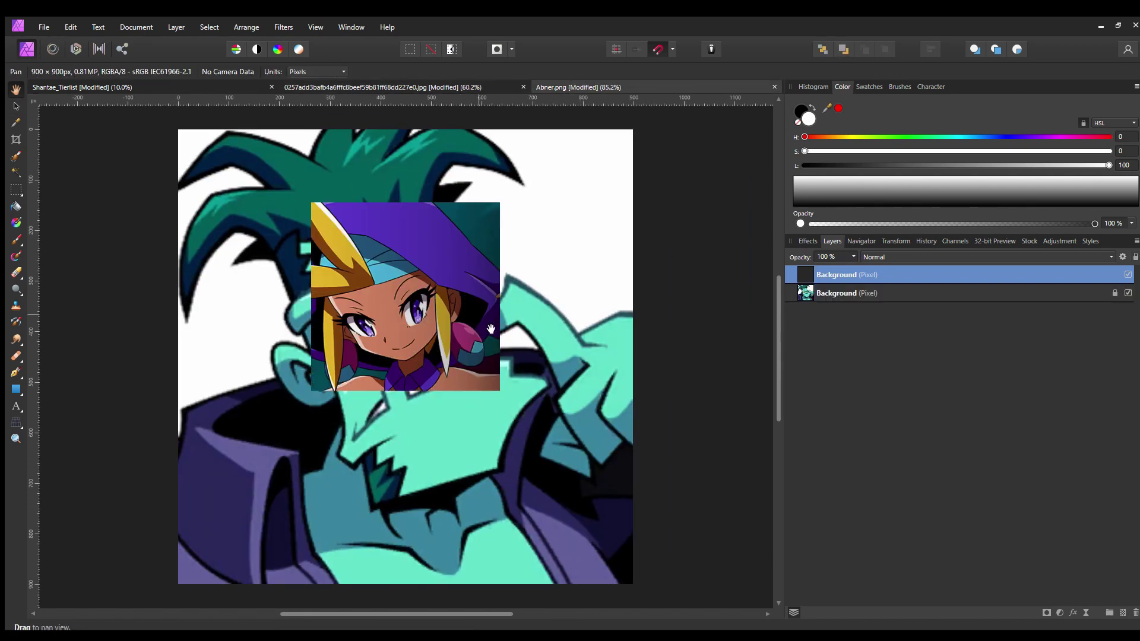
{"action": "key", "text": "v"}
{"action": "left_click_drag", "start_coordinate": [500, 391], "coordinate": [571, 540]}
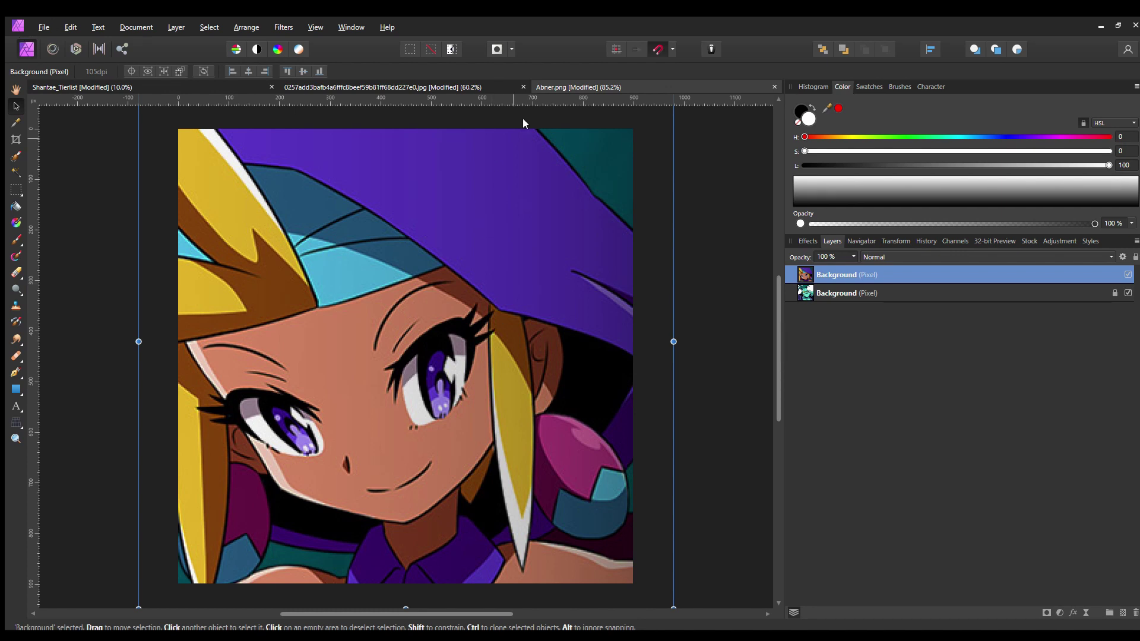
{"action": "left_click", "coordinate": [517, 88]}
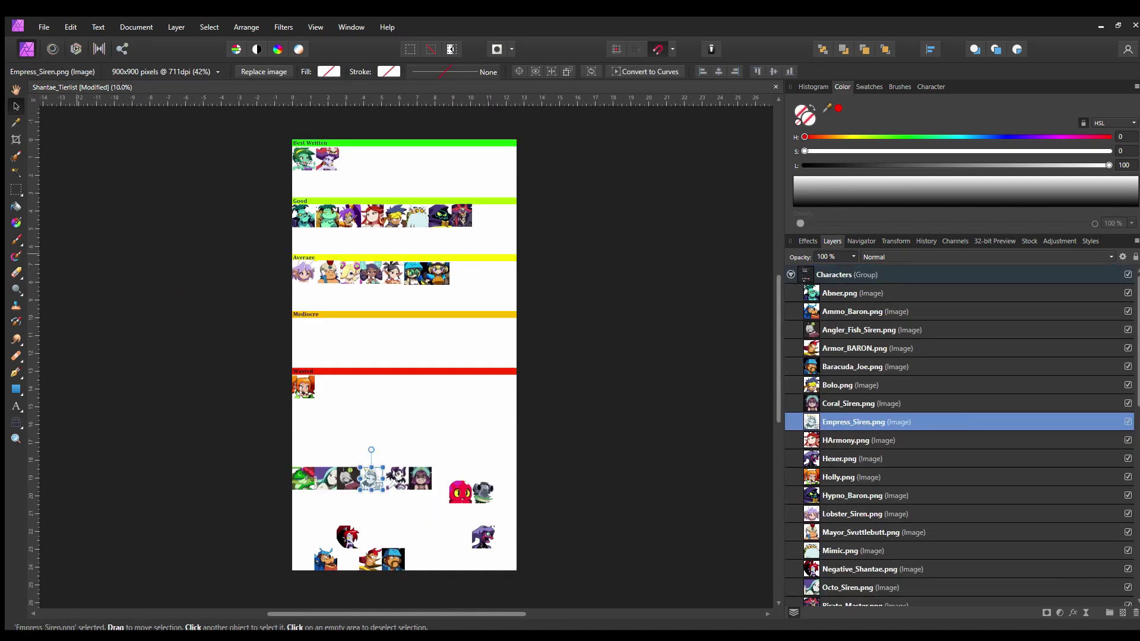
Step: Paste the Sky portrait into the tier list and resize it to 1.260 in
{"action": "key", "text": "ctrl+v"}
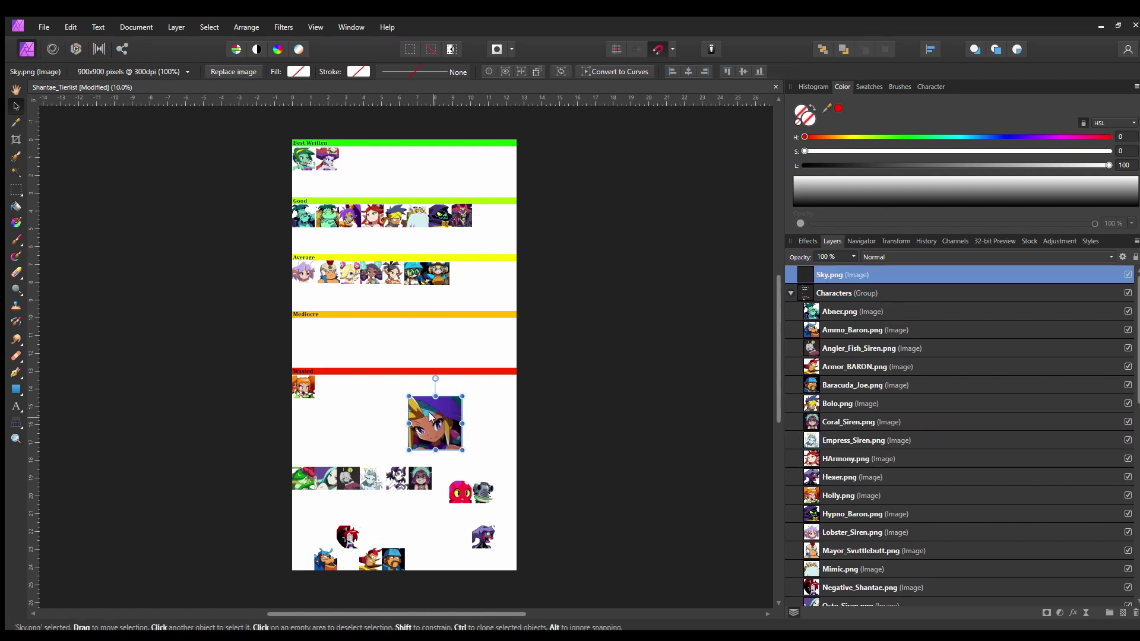
{"action": "left_click_drag", "start_coordinate": [429, 417], "coordinate": [432, 463]}
{"action": "key", "text": "z"}
{"action": "left_click", "coordinate": [432, 483]}
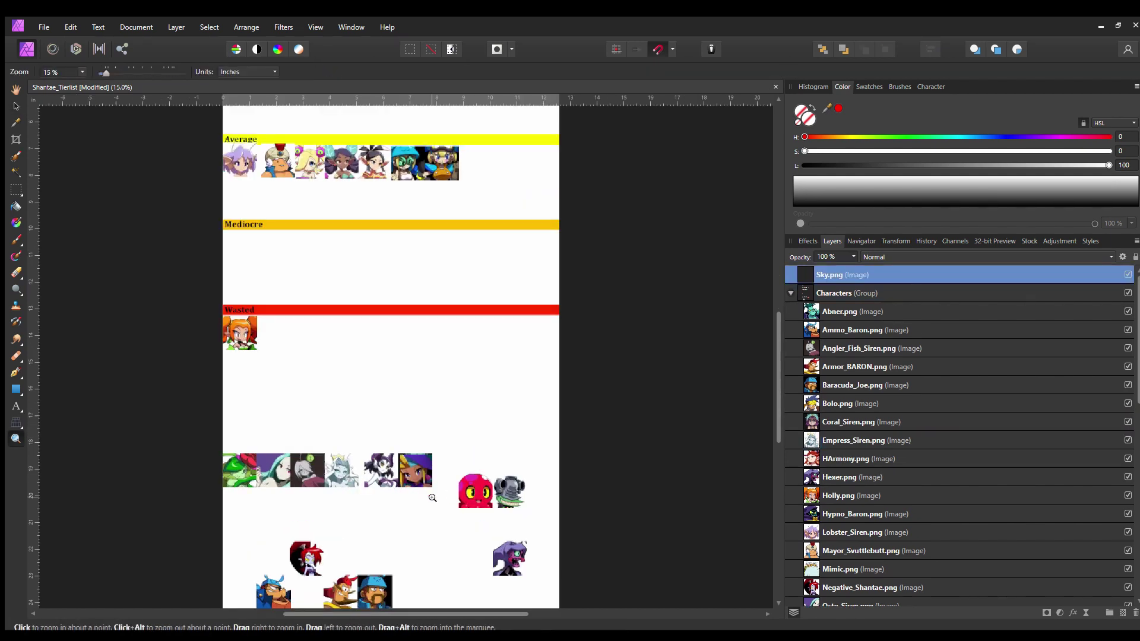
{"action": "left_click", "coordinate": [432, 483]}
{"action": "left_click", "coordinate": [432, 483]}
{"action": "left_click", "coordinate": [432, 483]}
{"action": "left_click", "coordinate": [432, 483]}
{"action": "key", "text": "v"}
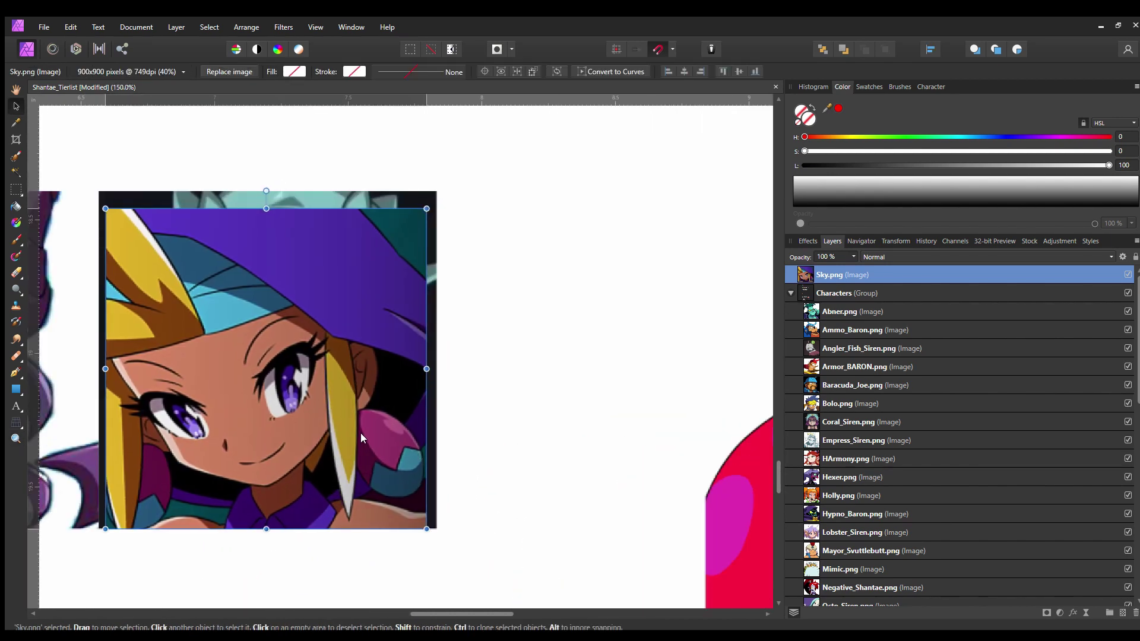
{"action": "left_click_drag", "start_coordinate": [421, 209], "coordinate": [438, 191]}
Step: Move the Sky portrait among the unsorted icons below the tiers
{"action": "key", "text": "z"}
{"action": "left_click_drag", "start_coordinate": [372, 322], "coordinate": [296, 323]}
{"action": "left_click", "coordinate": [344, 389], "text": "alt"}
{"action": "scroll", "coordinate": [387, 374], "scroll_direction": "up", "scroll_amount": 5}
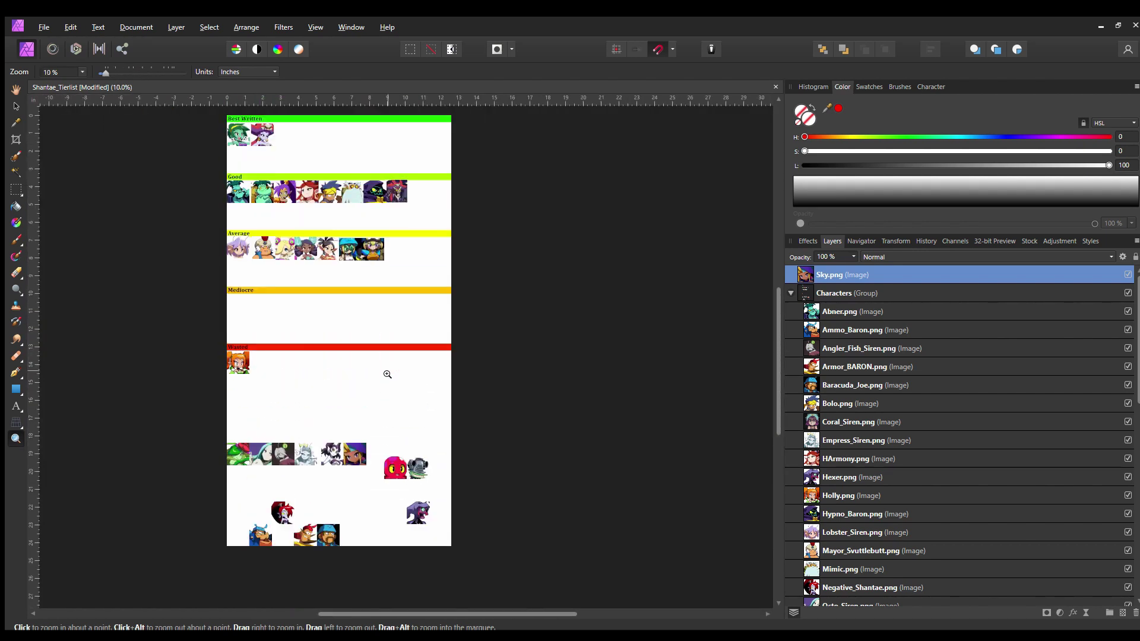
{"action": "key", "text": "v"}
{"action": "left_click_drag", "start_coordinate": [356, 515], "coordinate": [394, 502]}
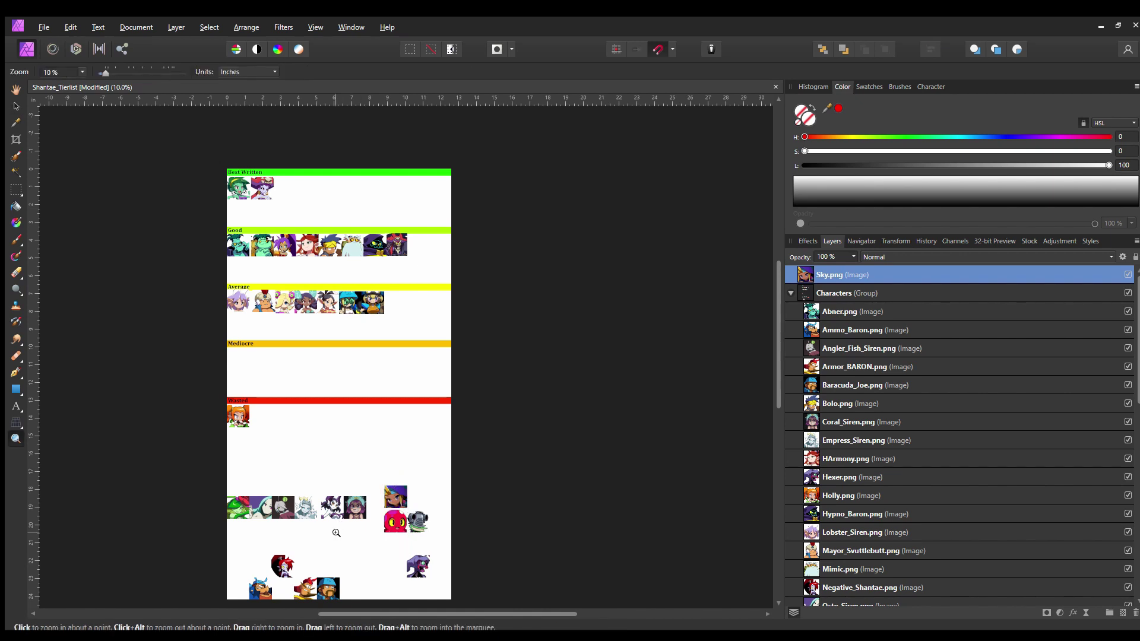
{"action": "left_click", "coordinate": [878, 299]}
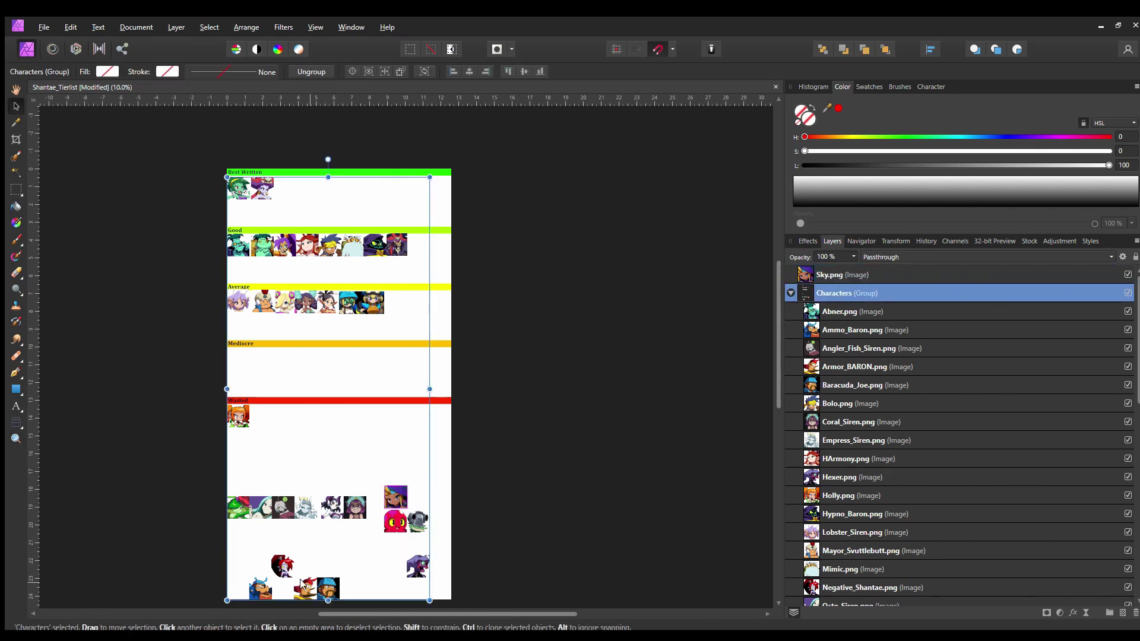
Step: Nudge the Ammo_Baron icon slightly to the right
{"action": "left_click", "coordinate": [867, 348]}
{"action": "left_click", "coordinate": [866, 330]}
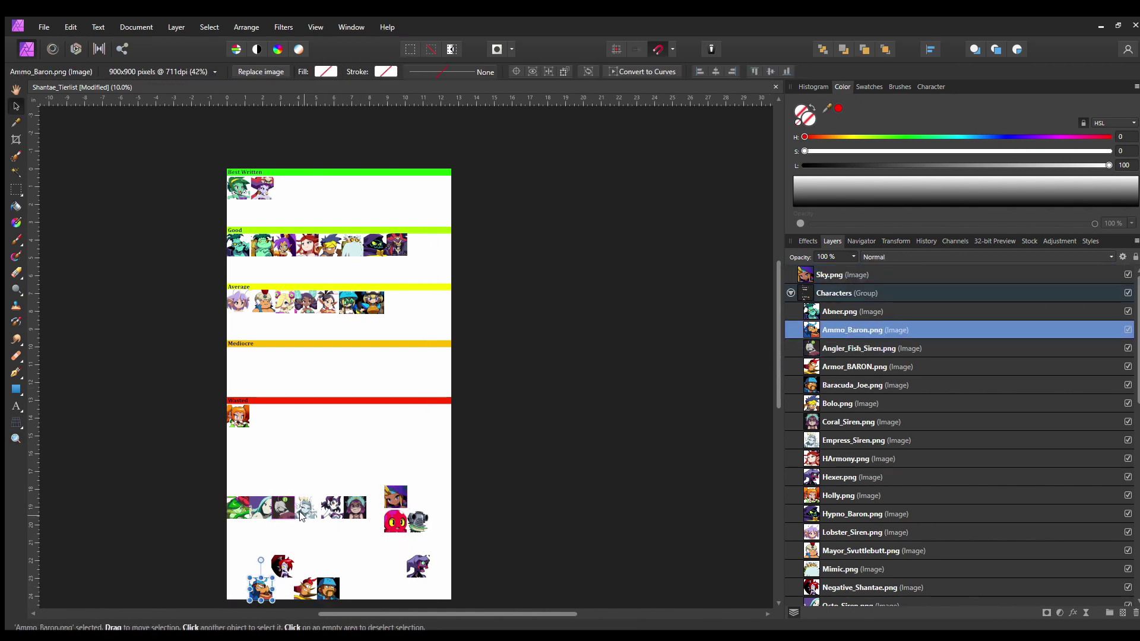
{"action": "left_click_drag", "start_coordinate": [261, 590], "coordinate": [283, 588]}
Step: Place Baracuda Joe's icon as the first entry in the Mediocre row
{"action": "left_click", "coordinate": [305, 588]}
{"action": "left_click", "coordinate": [323, 588]}
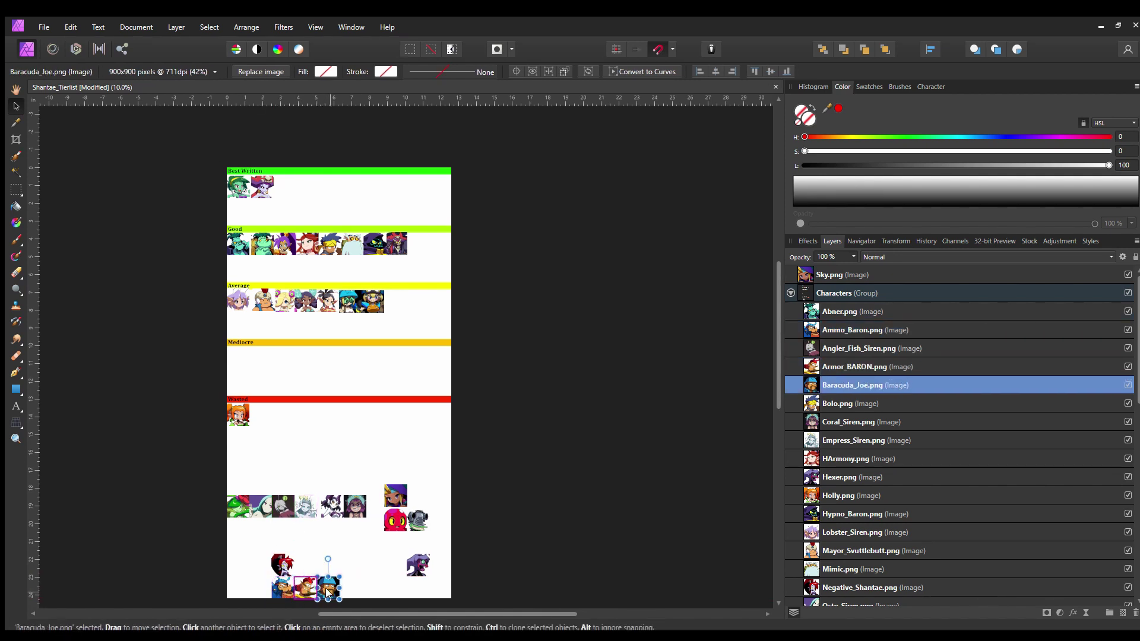
{"action": "left_click", "coordinate": [283, 588]}
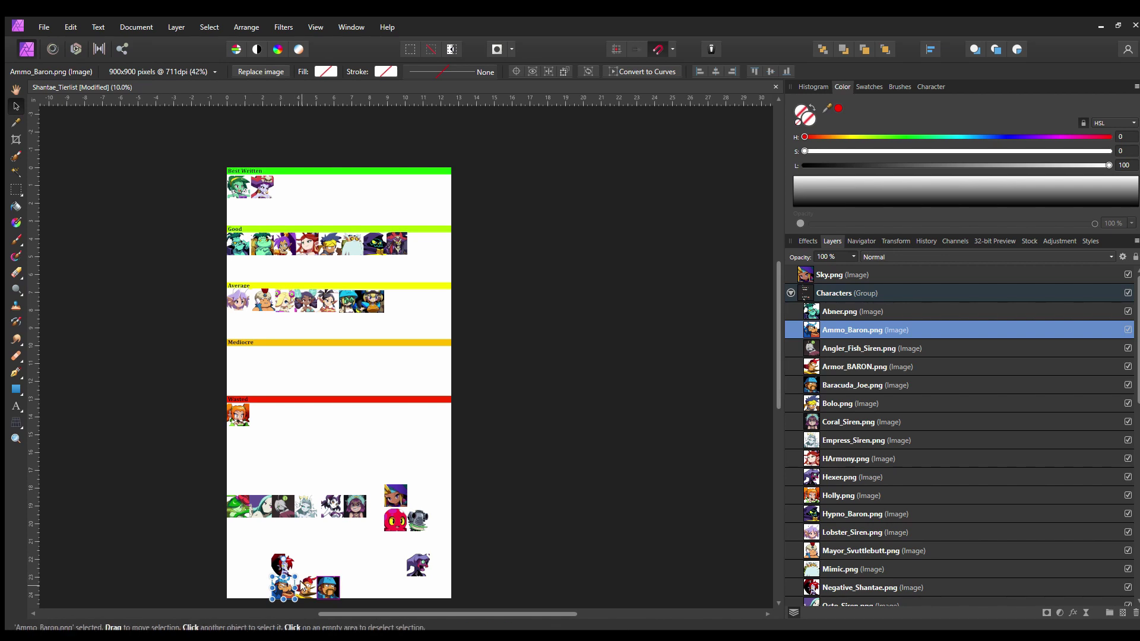
{"action": "left_click", "coordinate": [305, 587]}
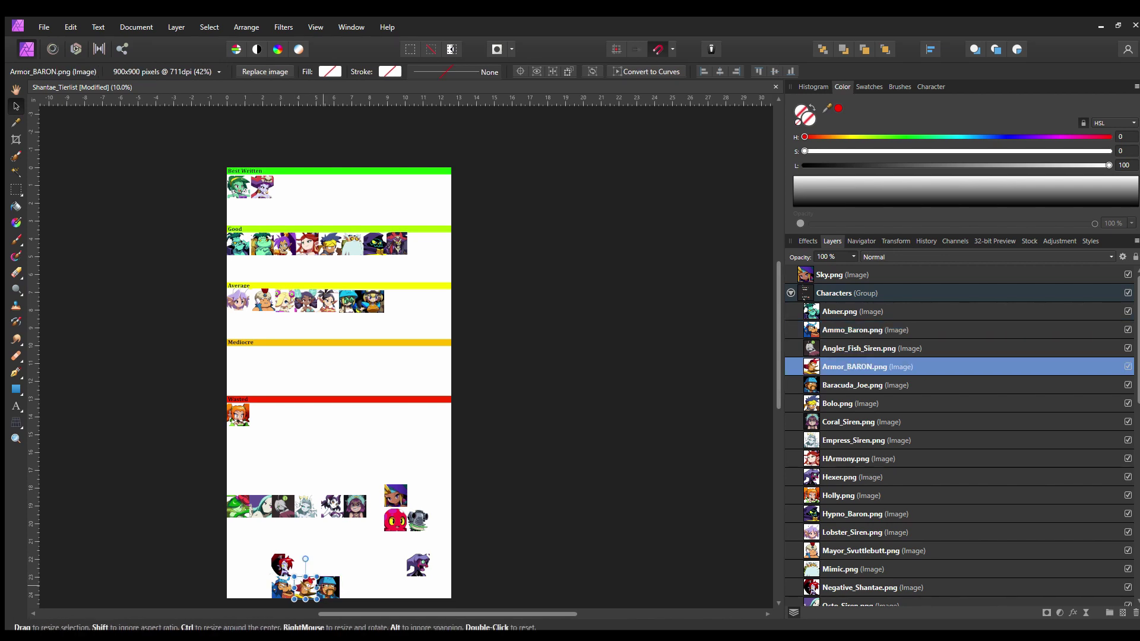
{"action": "left_click", "coordinate": [330, 586]}
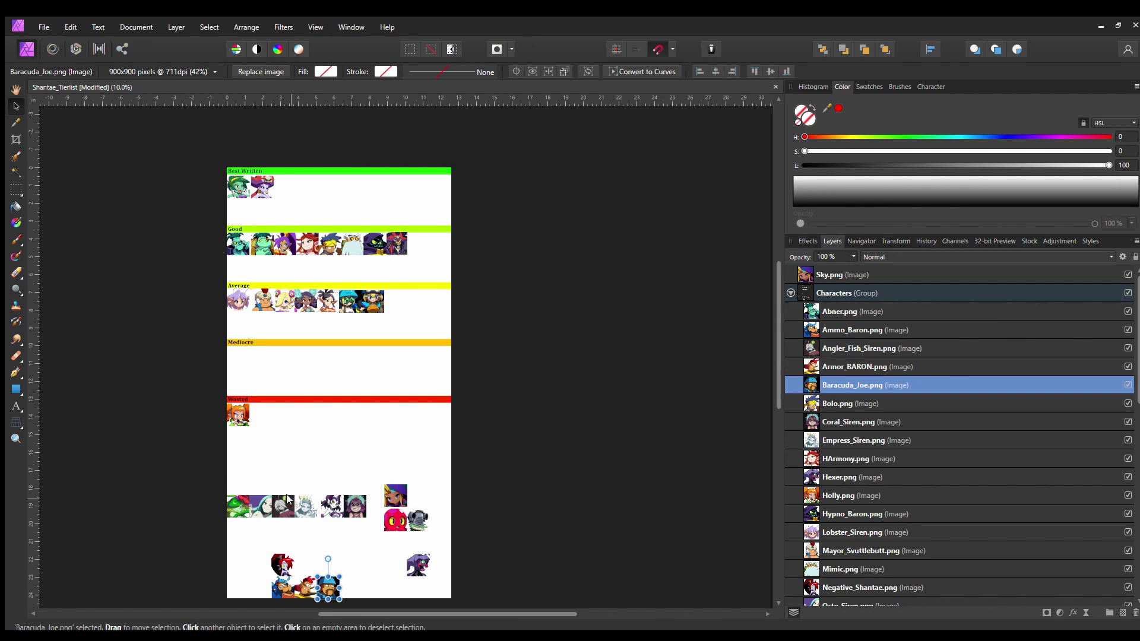
{"action": "left_click_drag", "start_coordinate": [328, 589], "coordinate": [232, 357]}
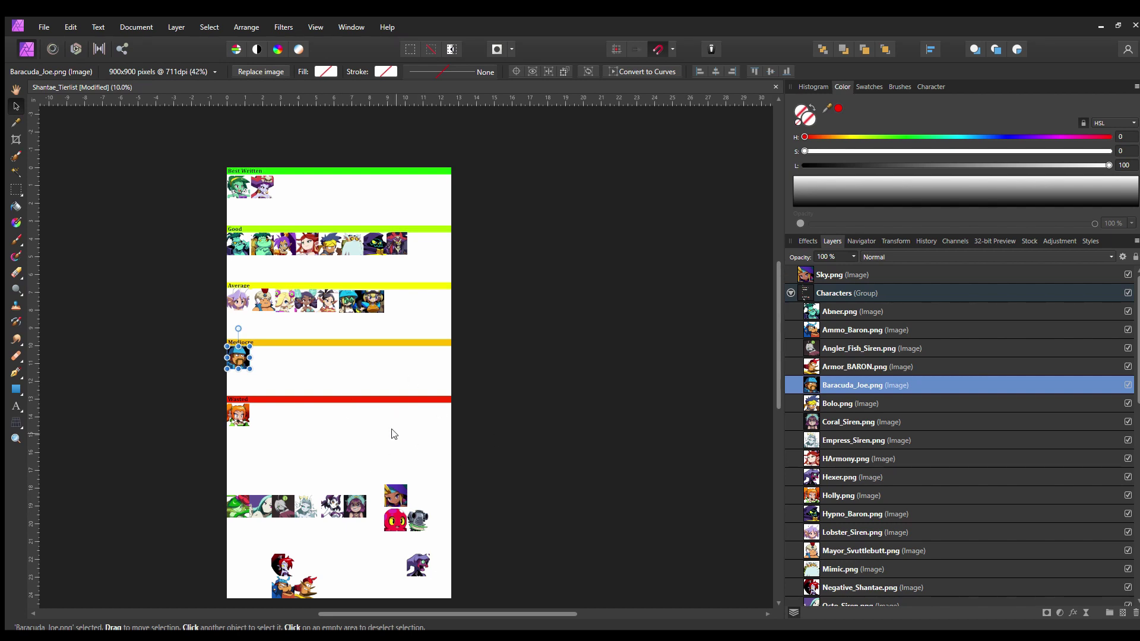
{"action": "left_click", "coordinate": [396, 496]}
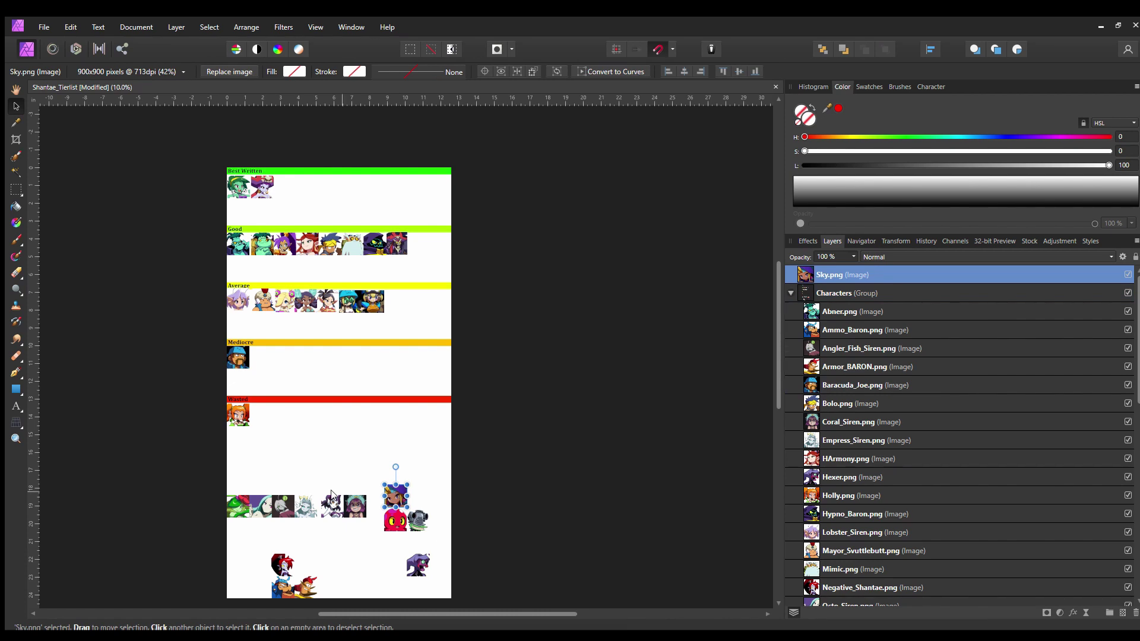
{"action": "left_click", "coordinate": [342, 509]}
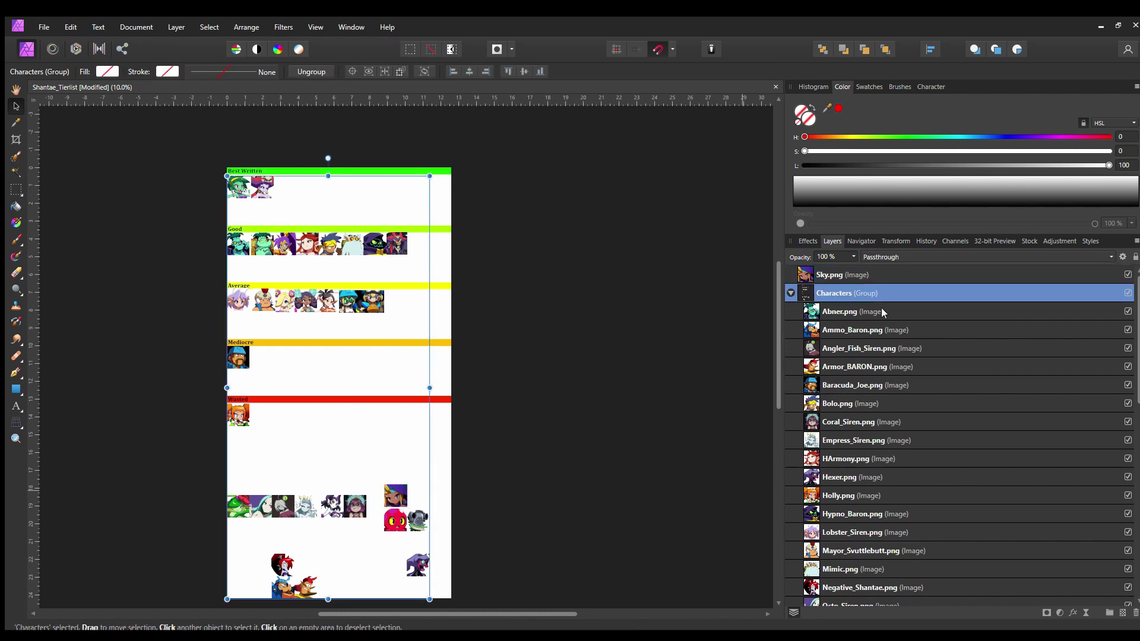
Step: Move the Sky.png layer into the Characters group in the Layers panel
{"action": "double_click", "coordinate": [842, 275]}
{"action": "left_click_drag", "start_coordinate": [850, 311], "coordinate": [850, 294]}
{"action": "left_click", "coordinate": [850, 311]}
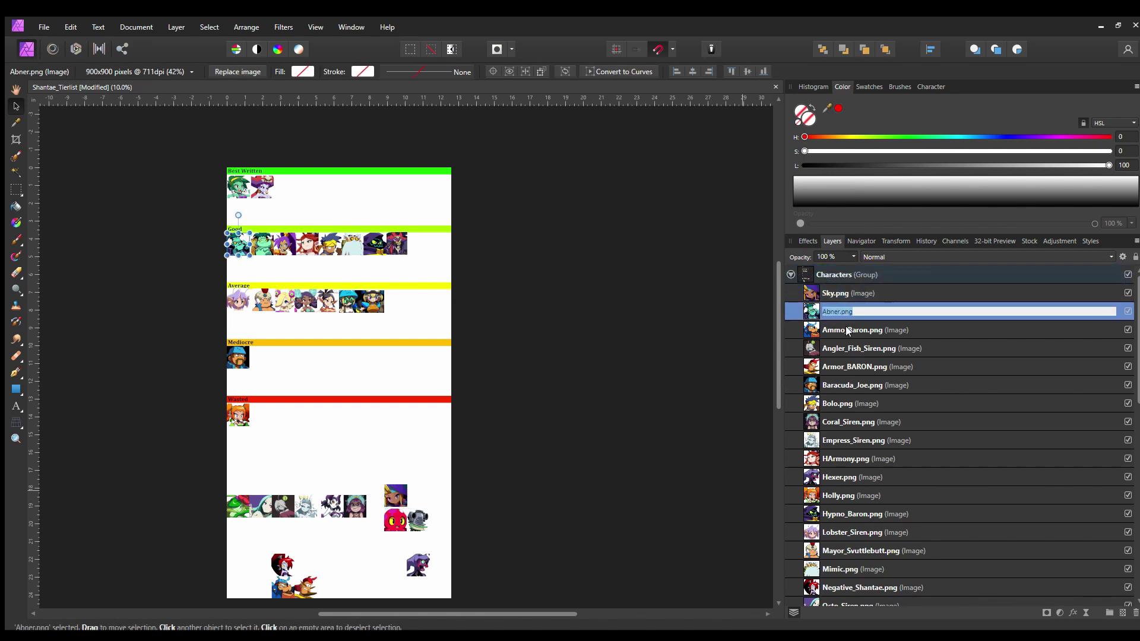
Step: Place Negative Shantae's icon at the end of the Good row
{"action": "left_click", "coordinate": [849, 330]}
{"action": "left_click", "coordinate": [850, 365]}
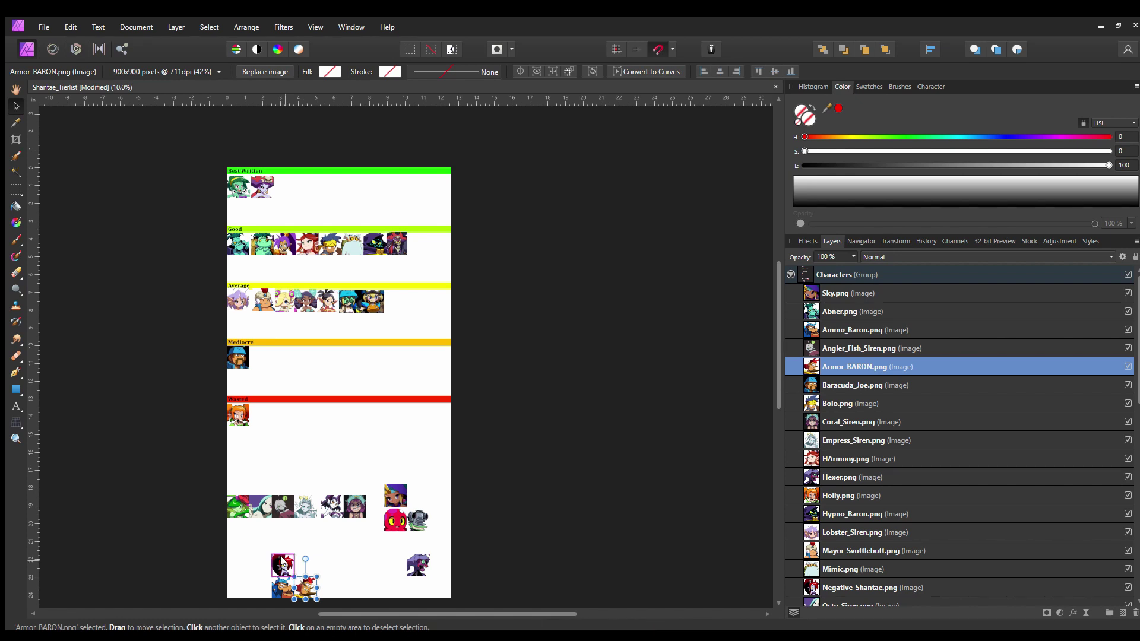
{"action": "left_click_drag", "start_coordinate": [283, 567], "coordinate": [414, 237]}
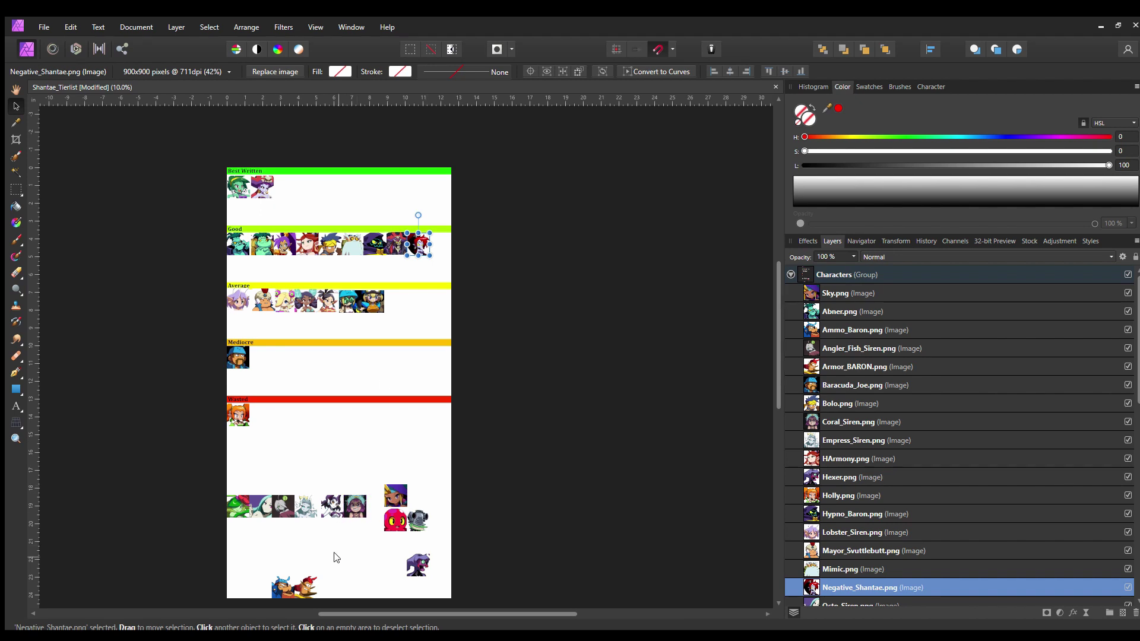
Step: Drag Hexer's icon to the end of the Average row, right after Vinegar
{"action": "left_click", "coordinate": [421, 564]}
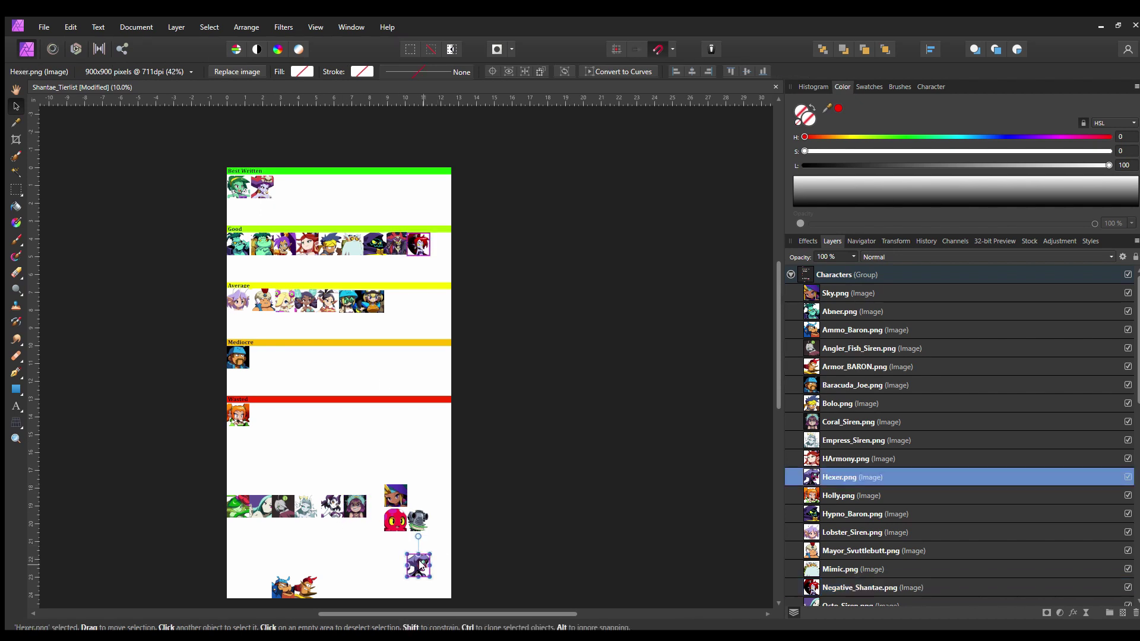
{"action": "left_click_drag", "start_coordinate": [420, 565], "coordinate": [395, 303]}
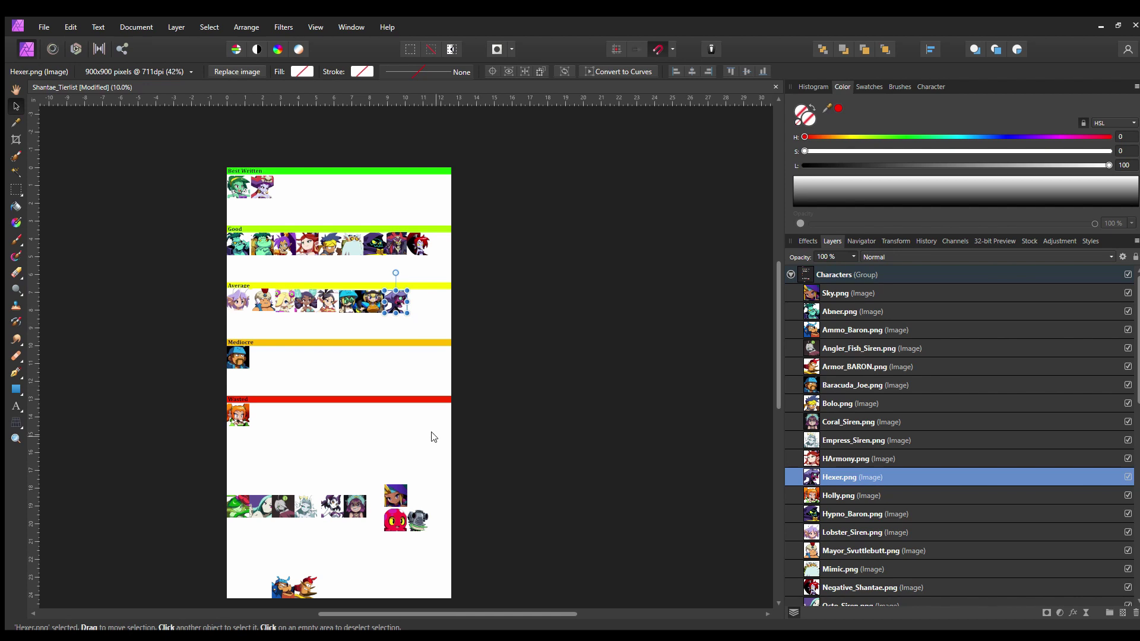
{"action": "left_click", "coordinate": [394, 520]}
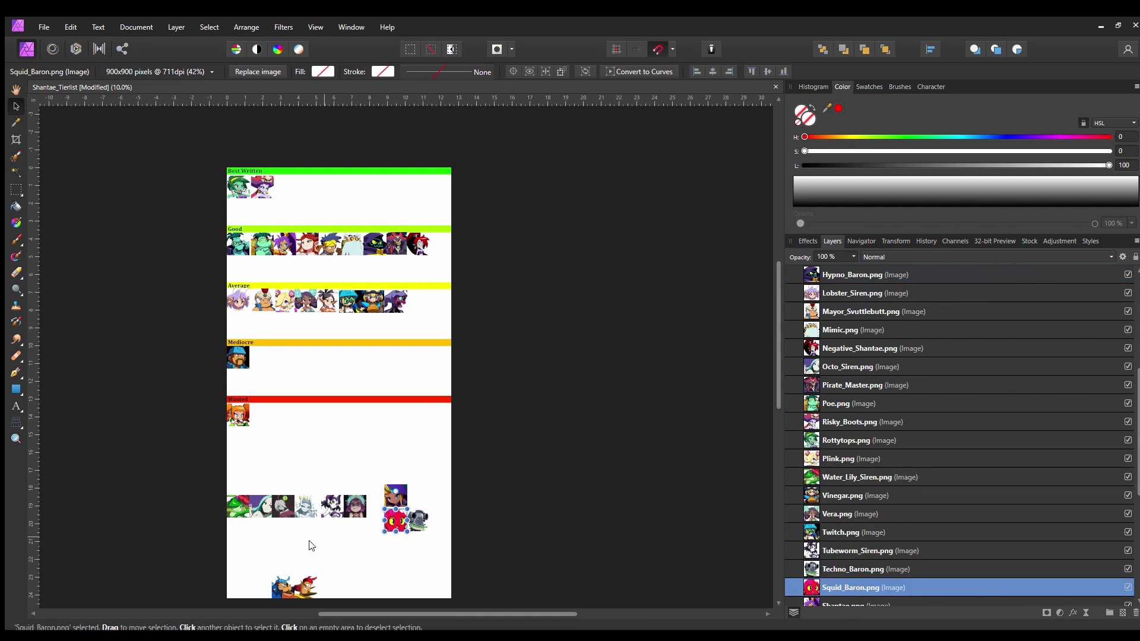
Step: Place Ammo Baron's icon on a new line beneath the Good row's first icon
{"action": "left_click", "coordinate": [302, 582]}
{"action": "left_click", "coordinate": [279, 582]}
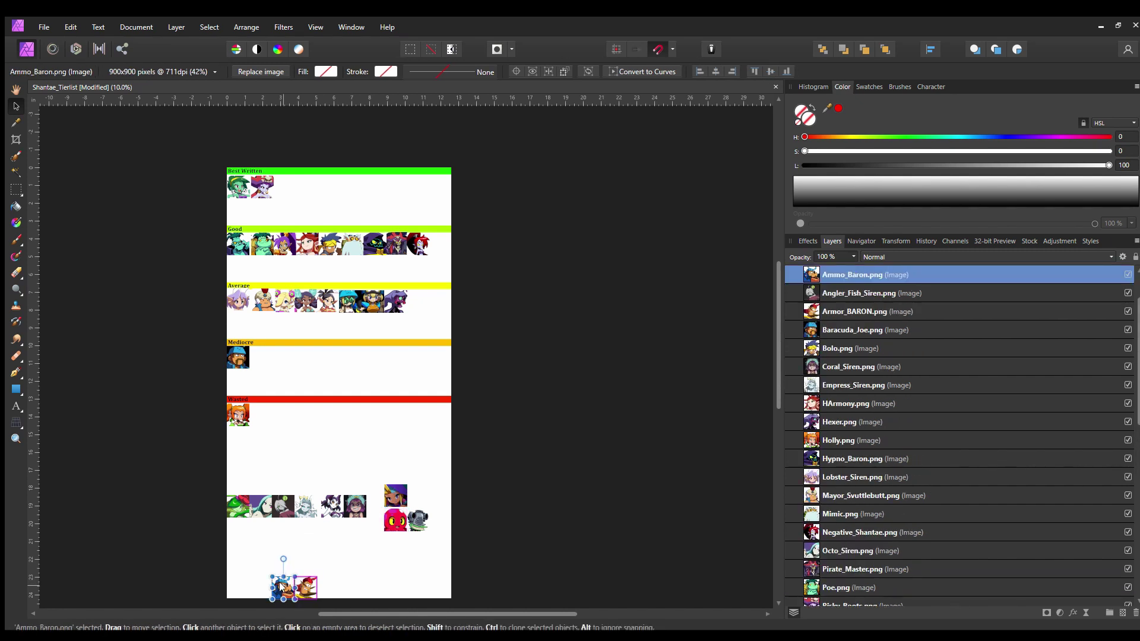
{"action": "left_click_drag", "start_coordinate": [278, 582], "coordinate": [233, 267]}
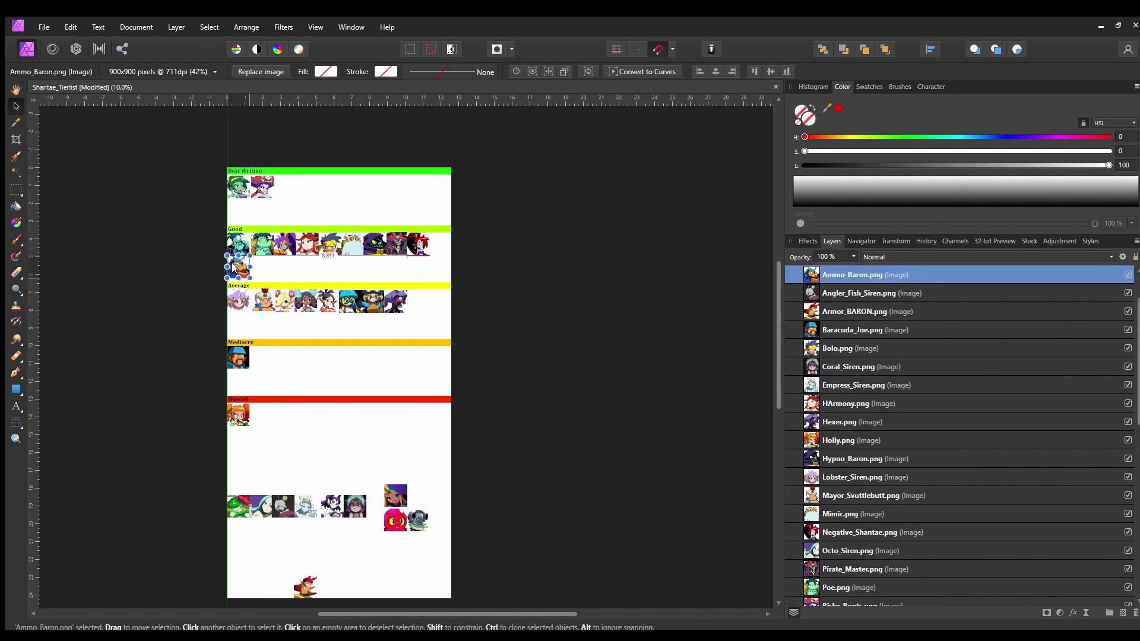
Step: Move Armor BARON's icon to the end of the Average row, after Hexer
{"action": "left_click", "coordinate": [306, 583]}
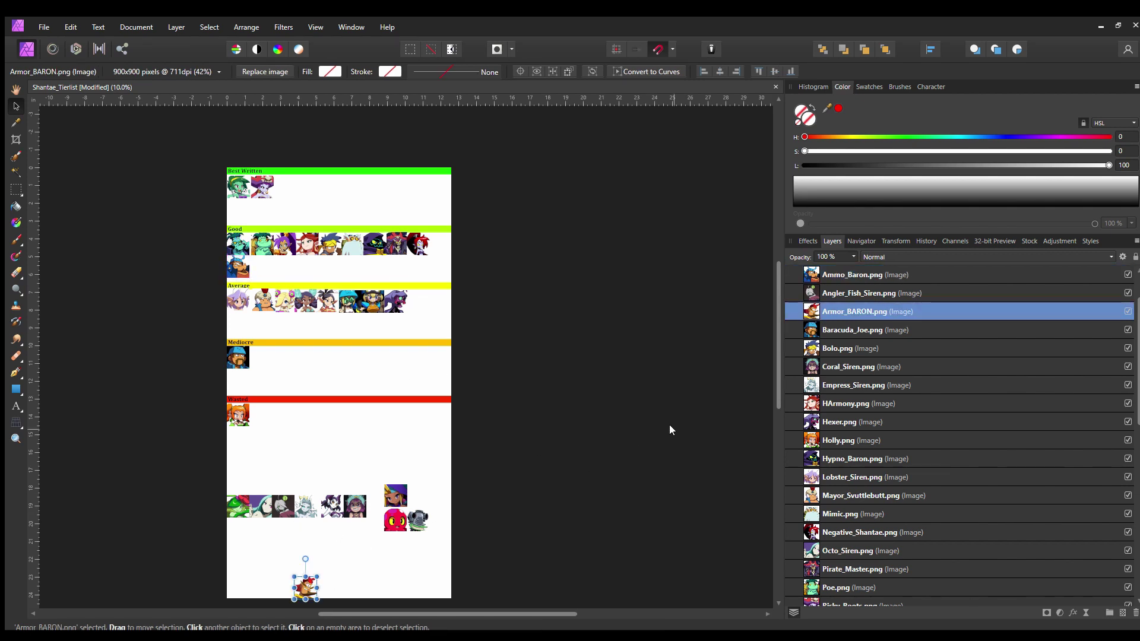
{"action": "left_click", "coordinate": [237, 268]}
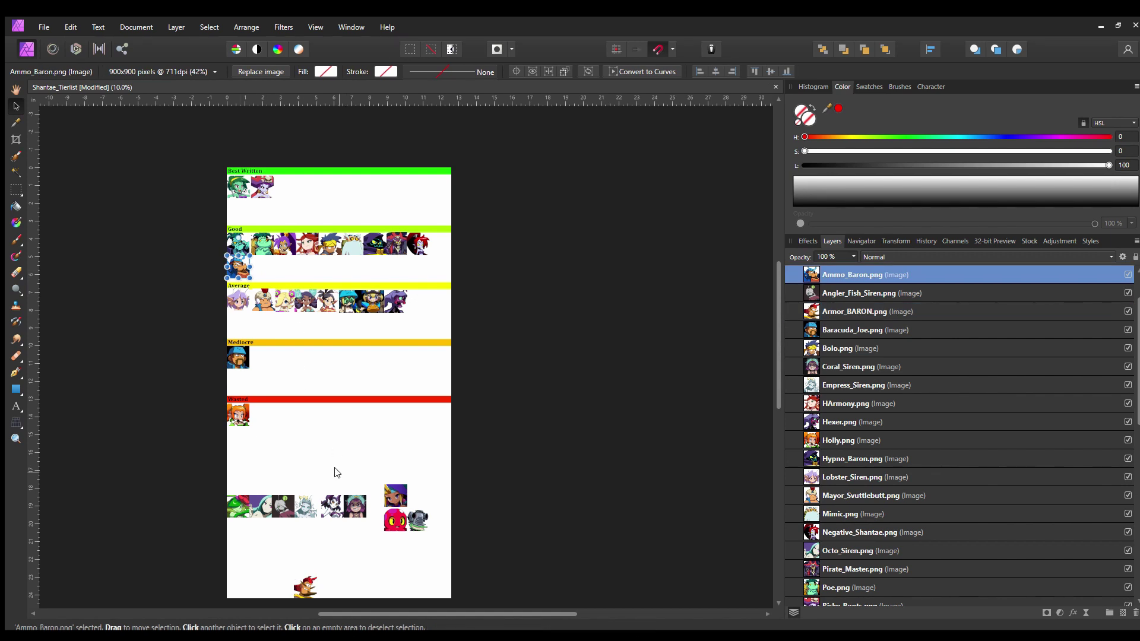
{"action": "left_click", "coordinate": [307, 587]}
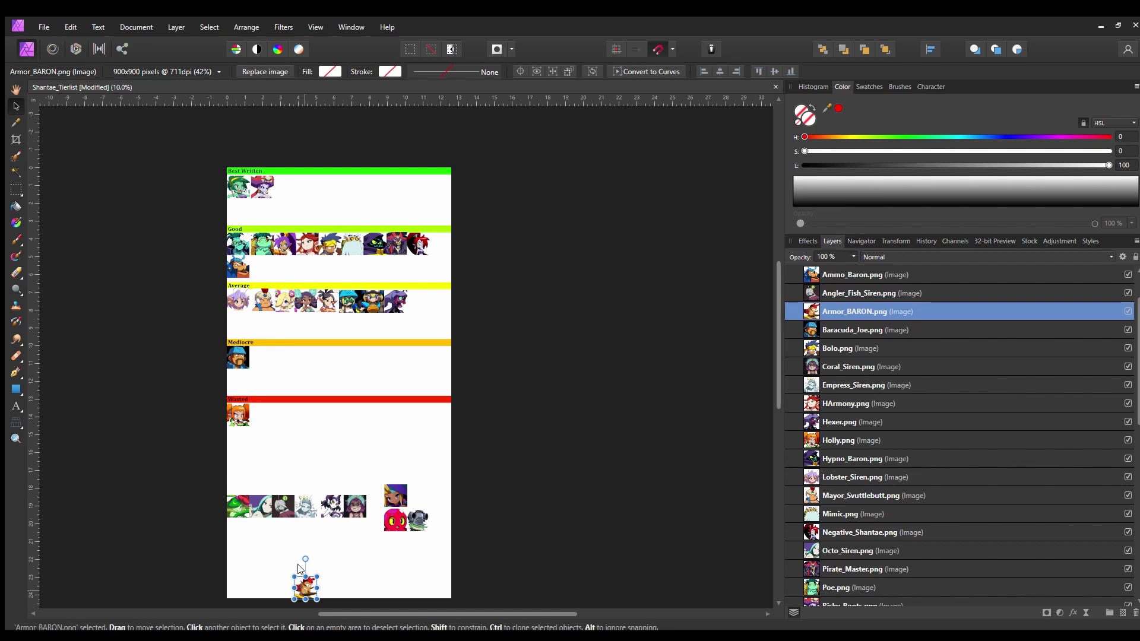
{"action": "left_click_drag", "start_coordinate": [302, 591], "coordinate": [415, 304]}
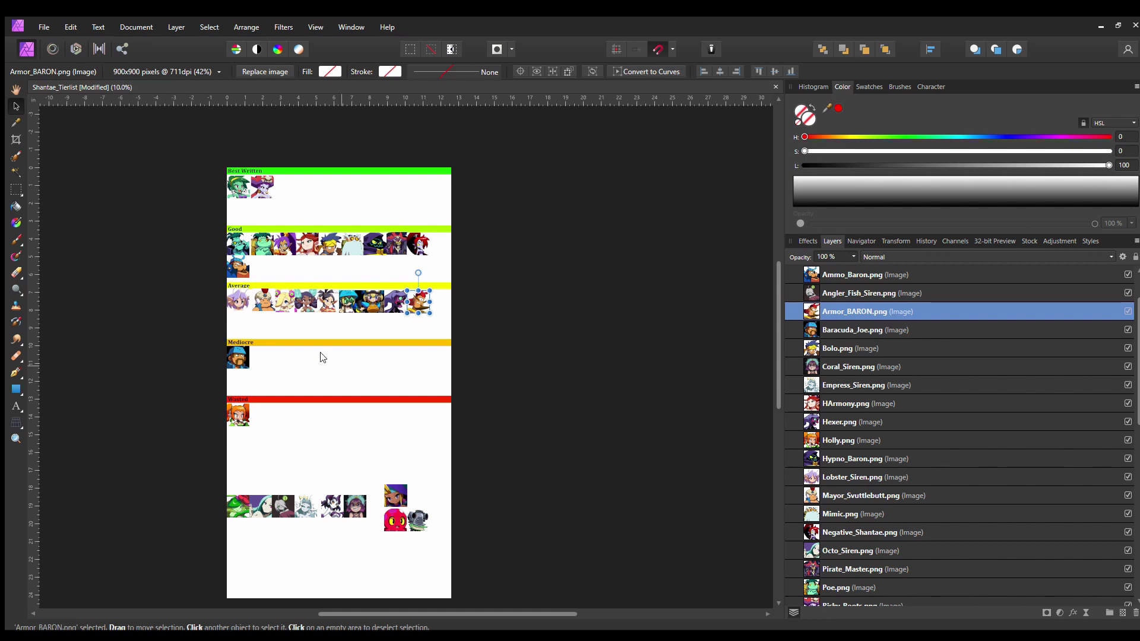
{"action": "left_click", "coordinate": [236, 270]}
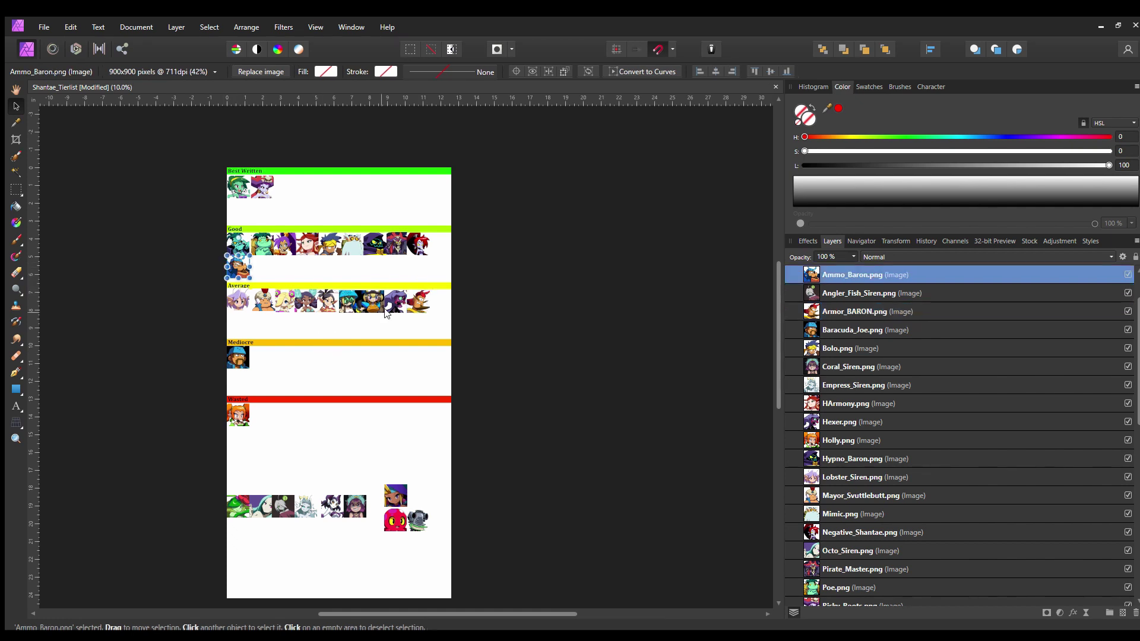
{"action": "left_click", "coordinate": [418, 301]}
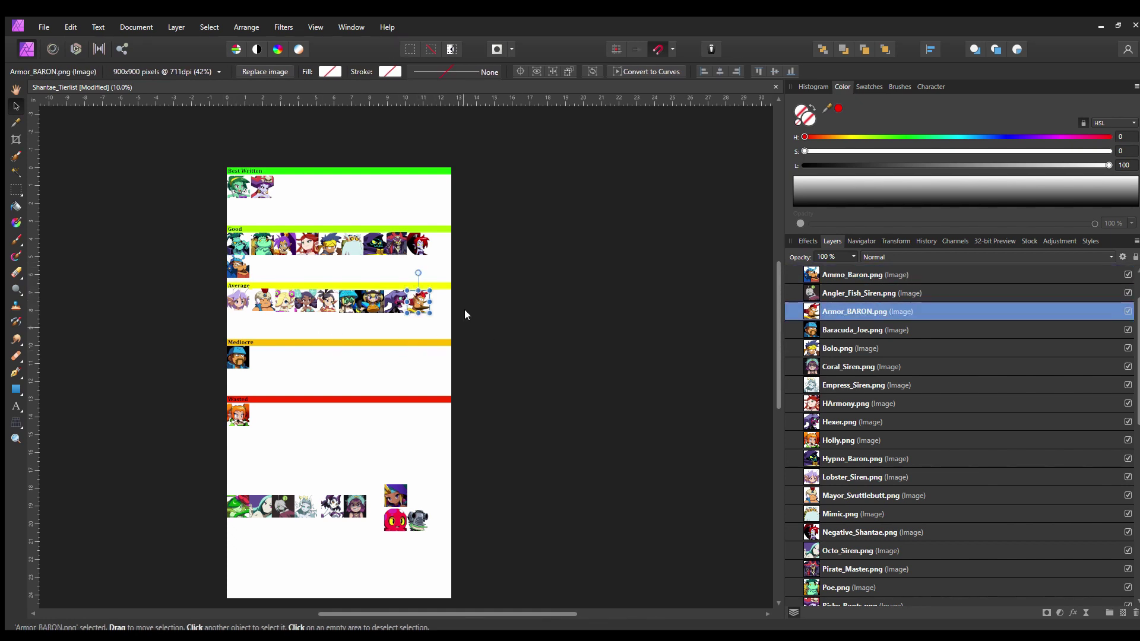
{"action": "left_click", "coordinate": [240, 263]}
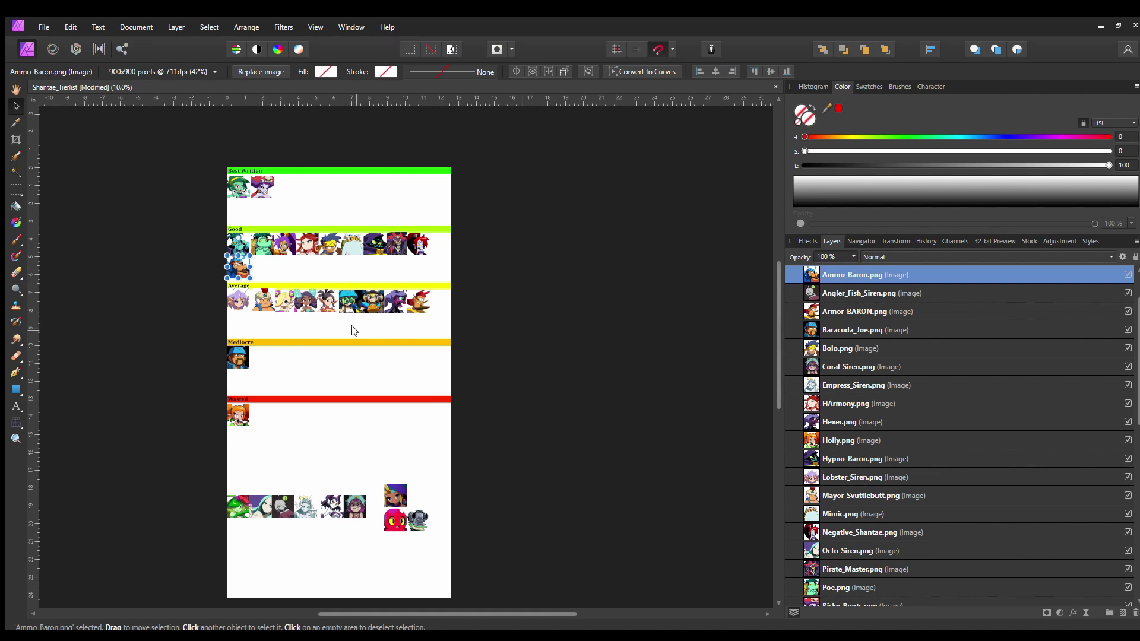
{"action": "left_click", "coordinate": [394, 499]}
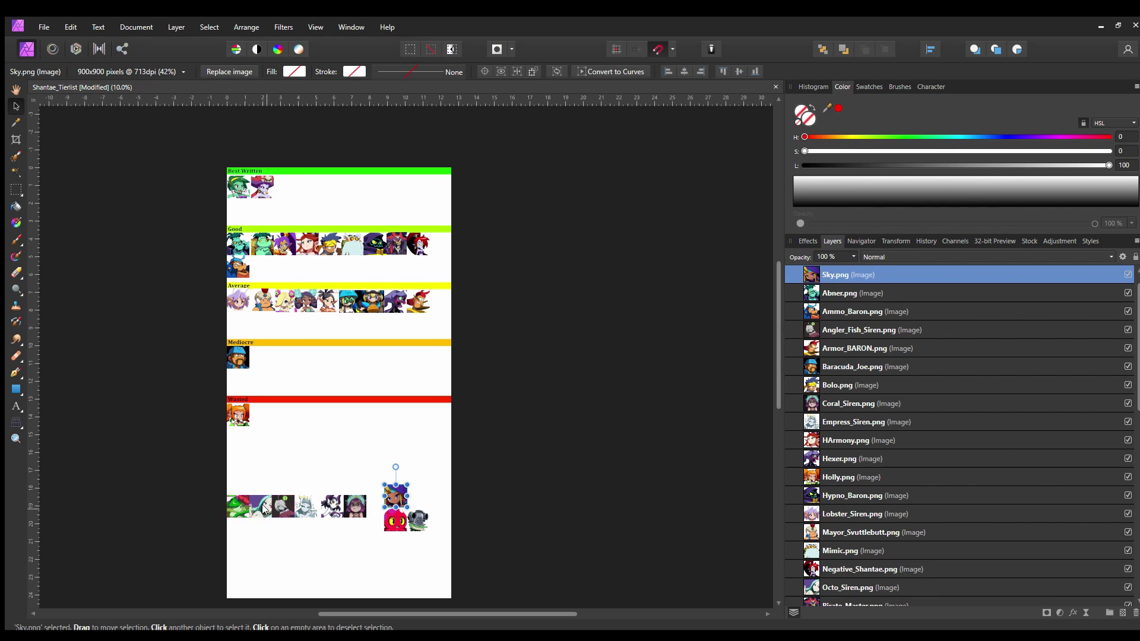
{"action": "left_click", "coordinate": [231, 507]}
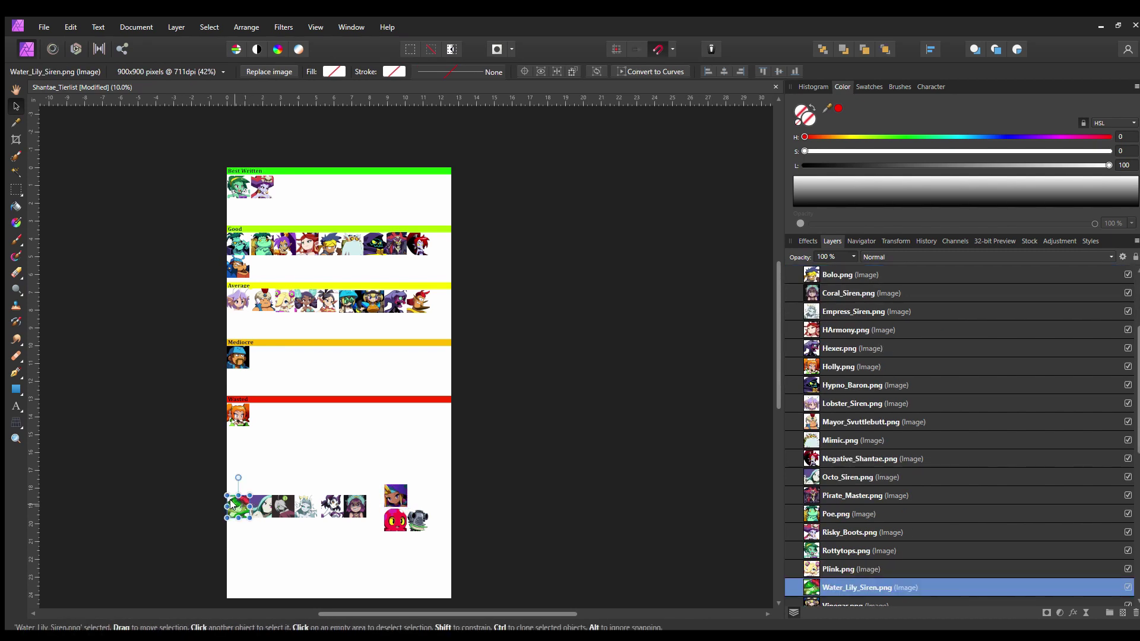
{"action": "left_click", "coordinate": [394, 520]}
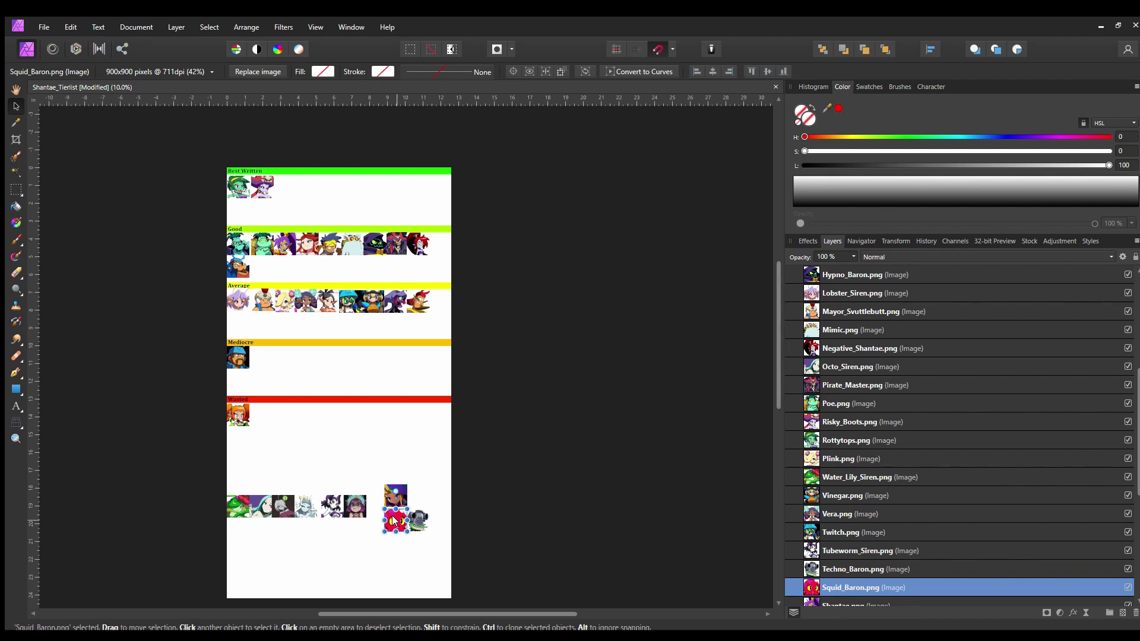
Step: Drag Squid Baron's red icon from the leftover pile onto a second line under Average
{"action": "left_click_drag", "start_coordinate": [394, 520], "coordinate": [238, 324]}
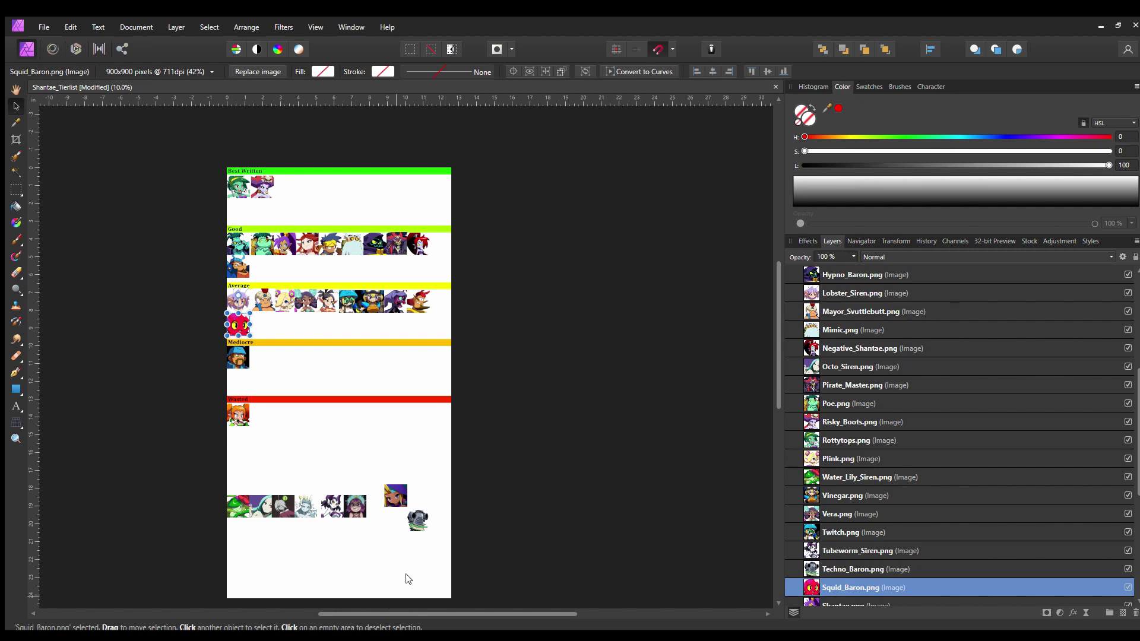
{"action": "left_click", "coordinate": [418, 520]}
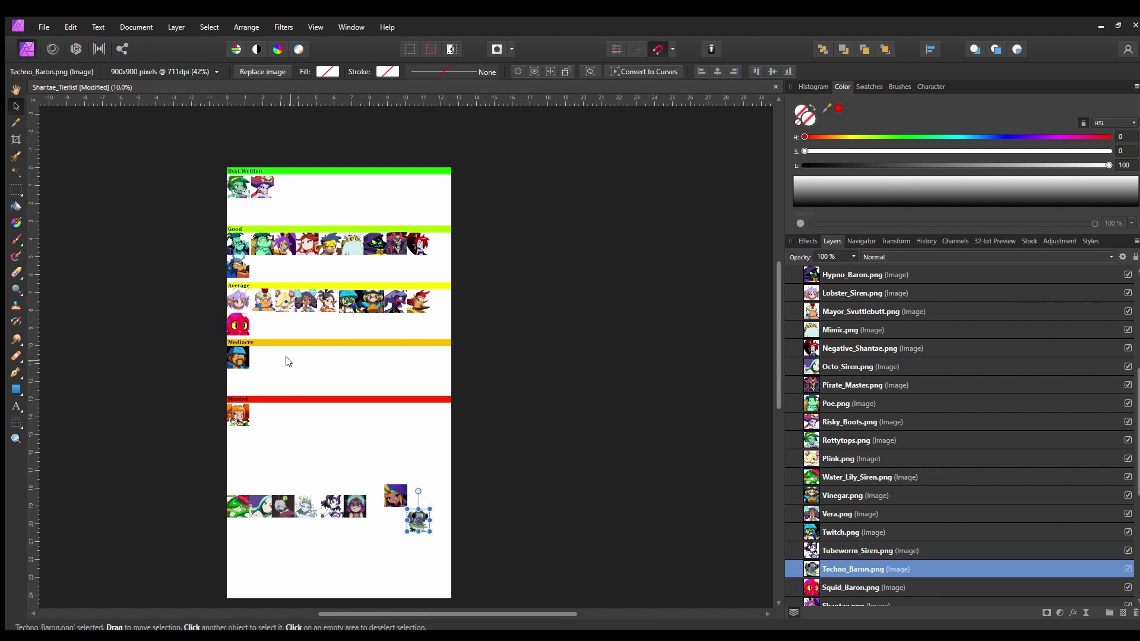
{"action": "left_click", "coordinate": [238, 326]}
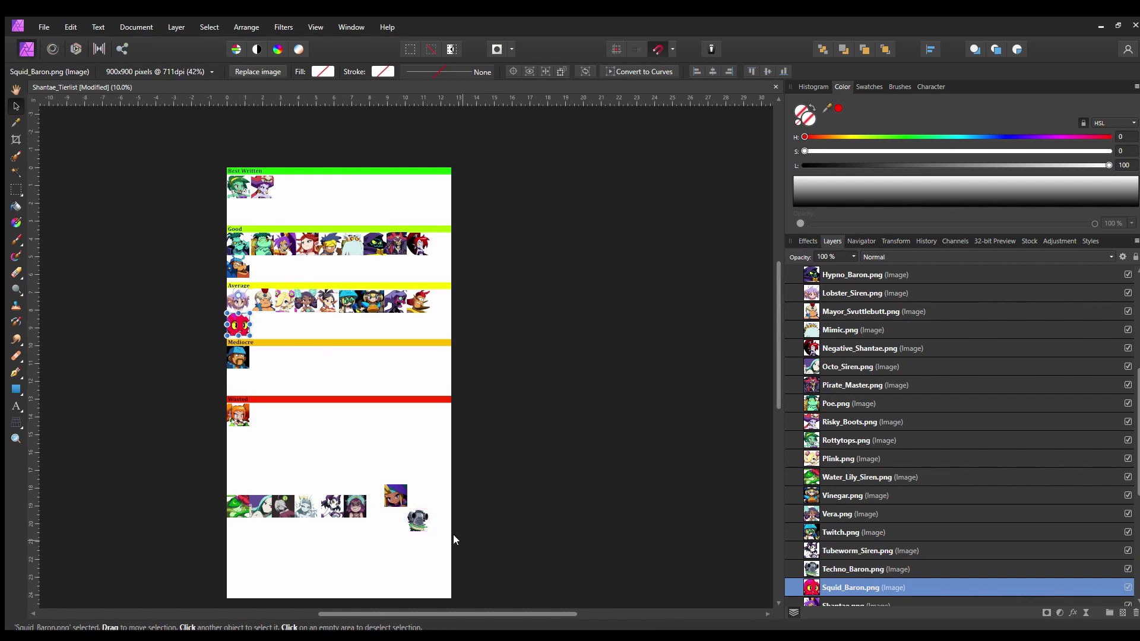
{"action": "left_click", "coordinate": [417, 523]}
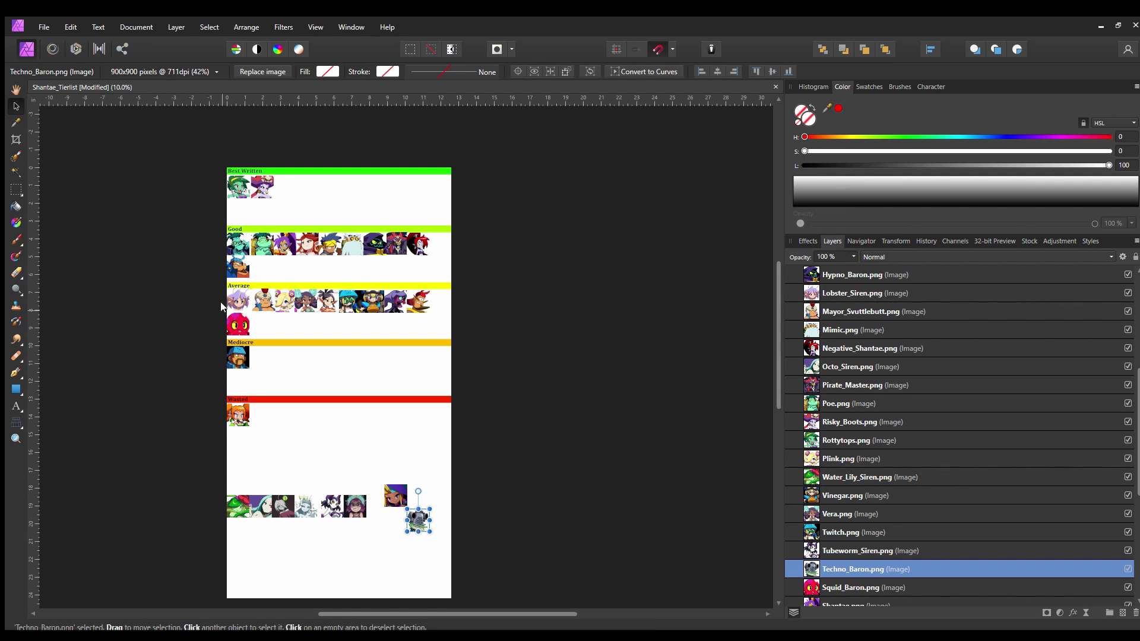
{"action": "left_click", "coordinate": [239, 325]}
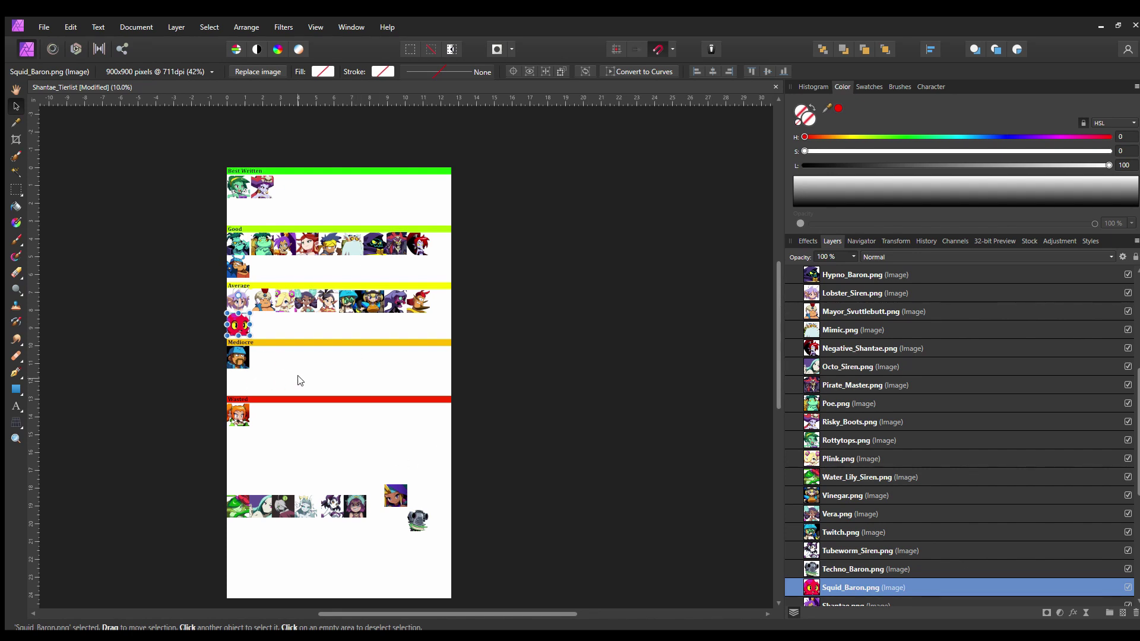
{"action": "left_click", "coordinate": [417, 521]}
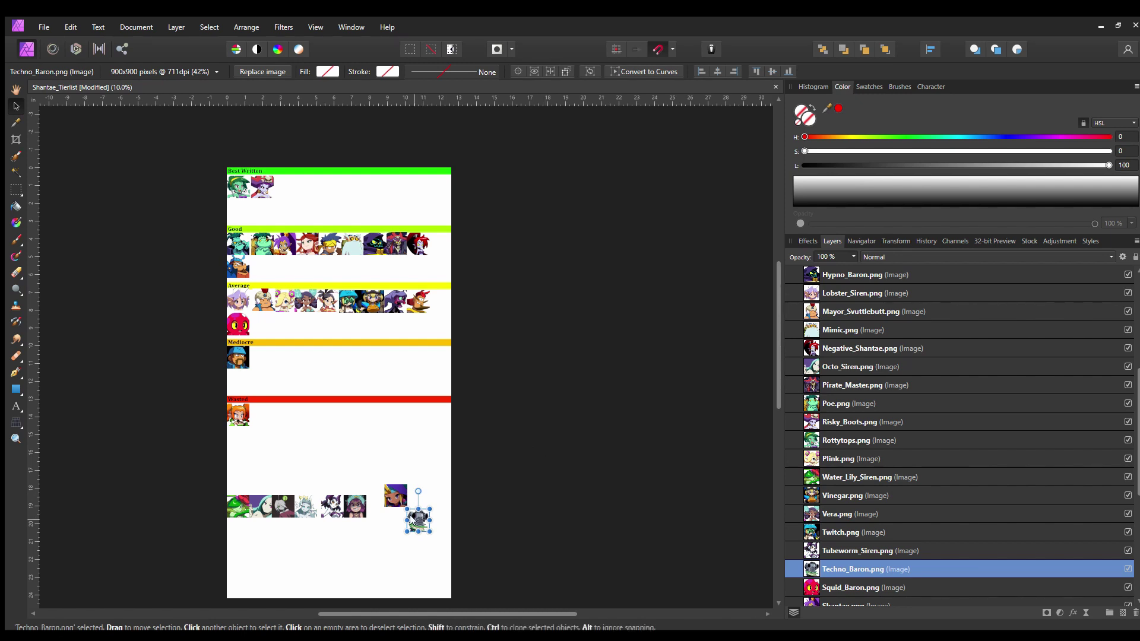
{"action": "left_click", "coordinate": [234, 324]}
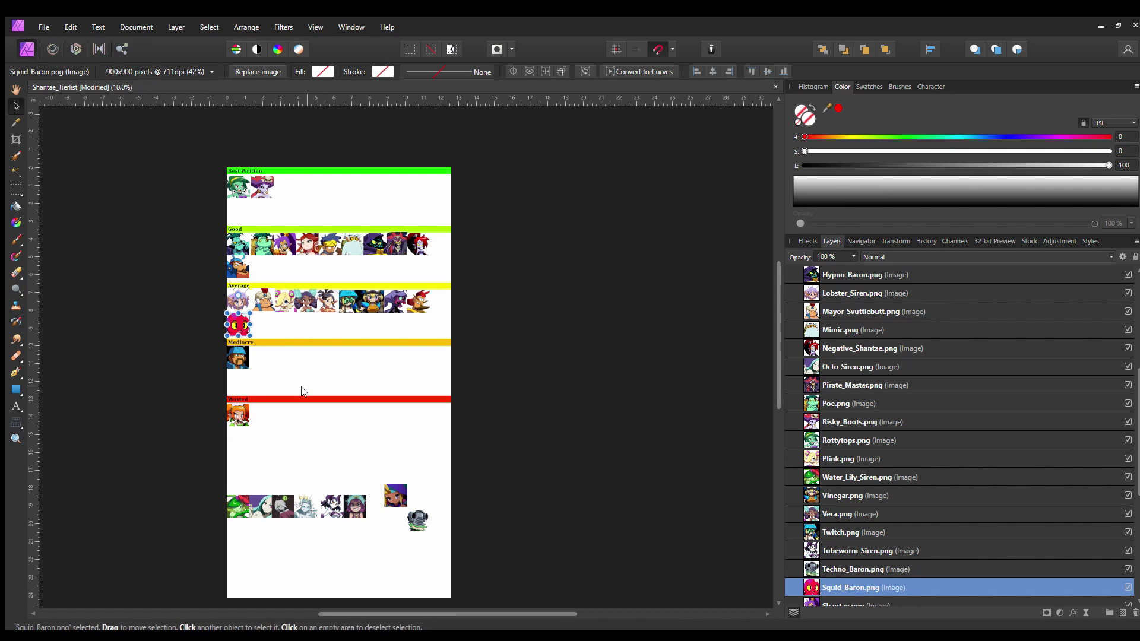
Step: Drag Techno Baron's icon into the Good row's second line beside Ammo Baron
{"action": "left_click", "coordinate": [418, 521]}
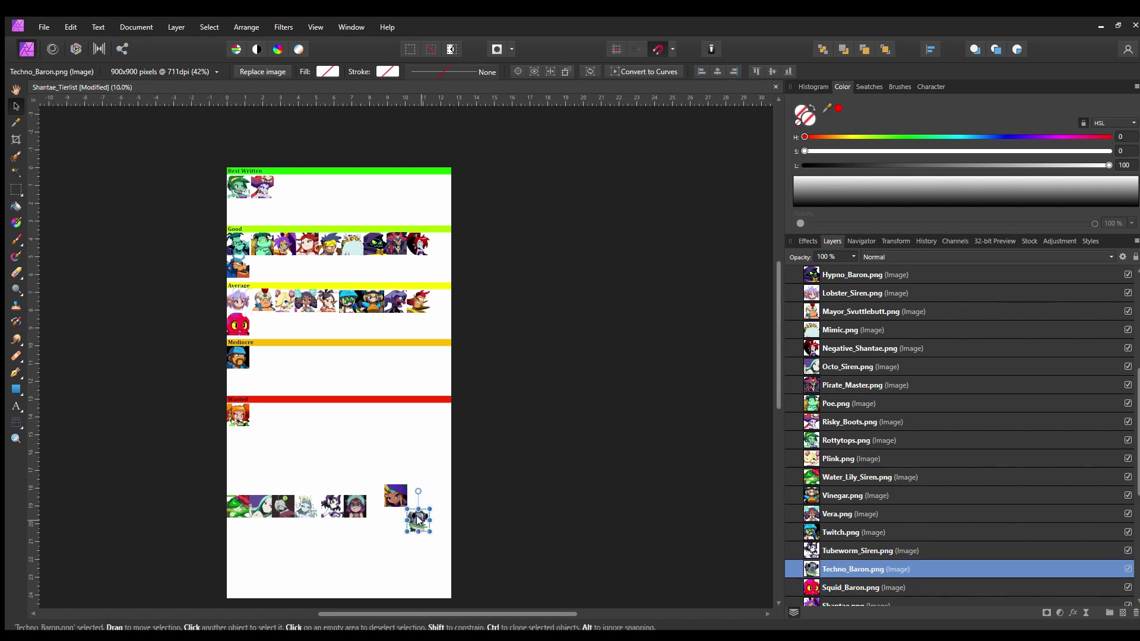
{"action": "left_click_drag", "start_coordinate": [418, 521], "coordinate": [263, 267]}
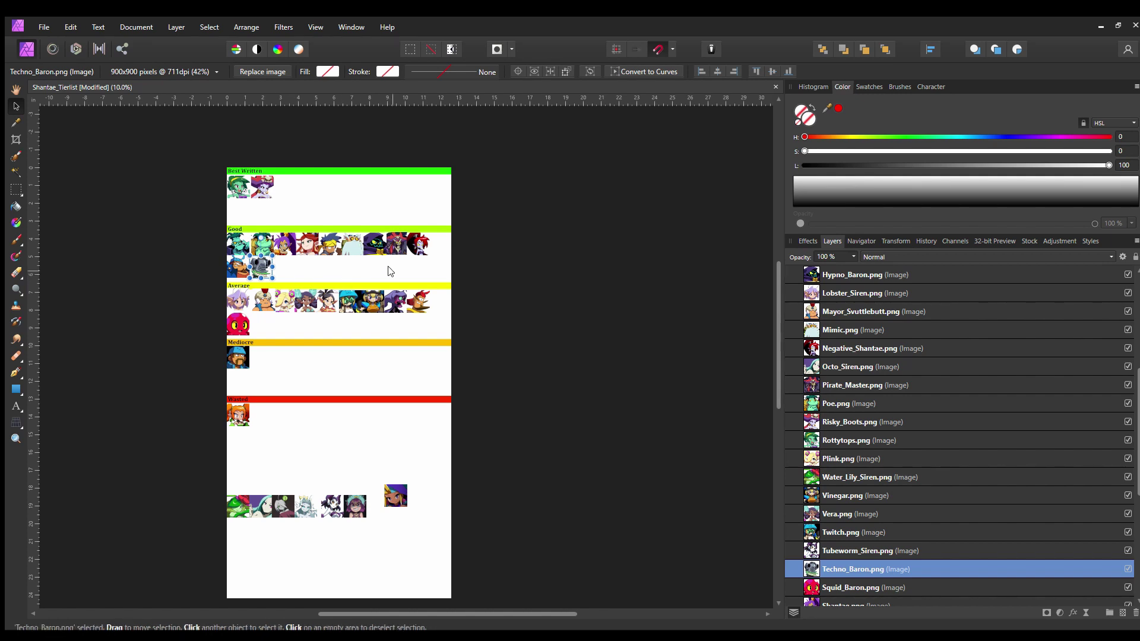
{"action": "left_click", "coordinate": [365, 239]}
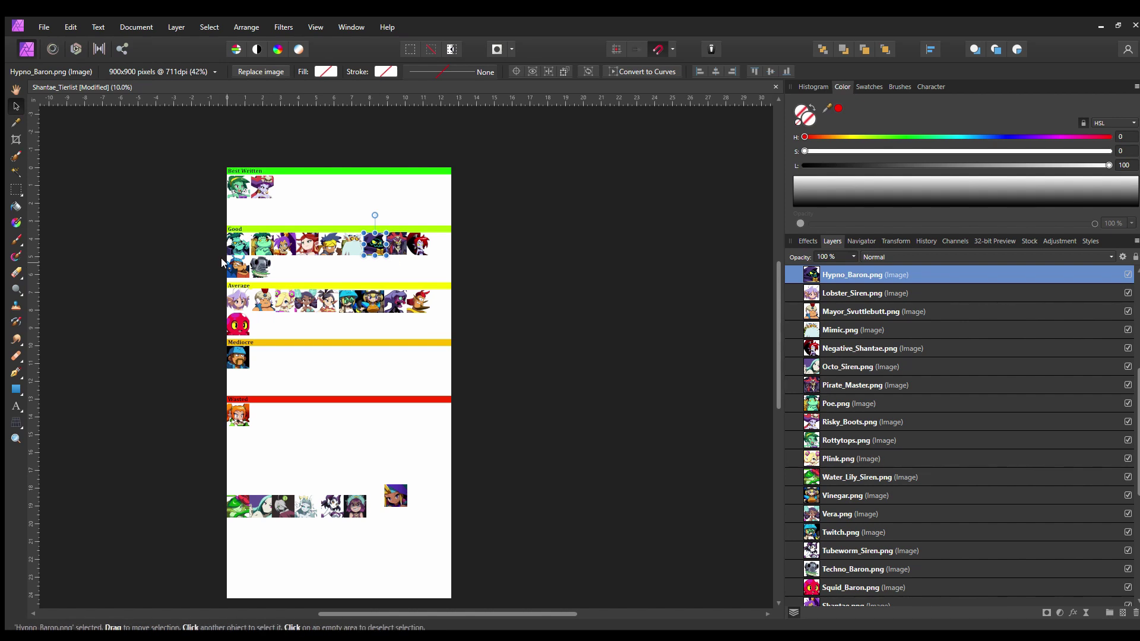
{"action": "left_click", "coordinate": [236, 267]}
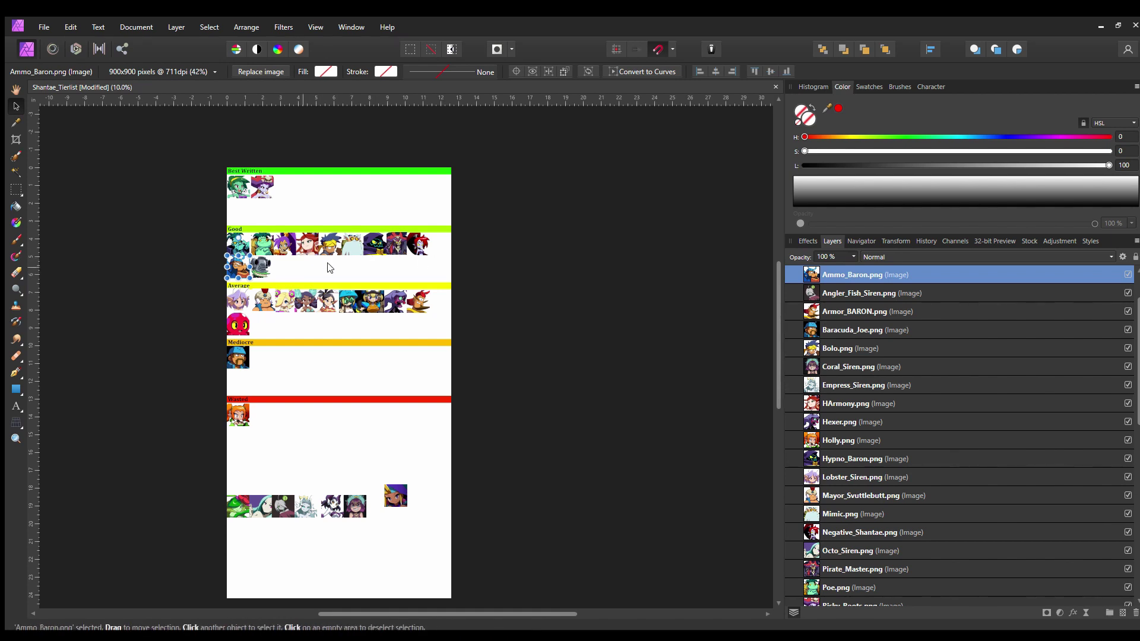
{"action": "left_click", "coordinate": [394, 496]}
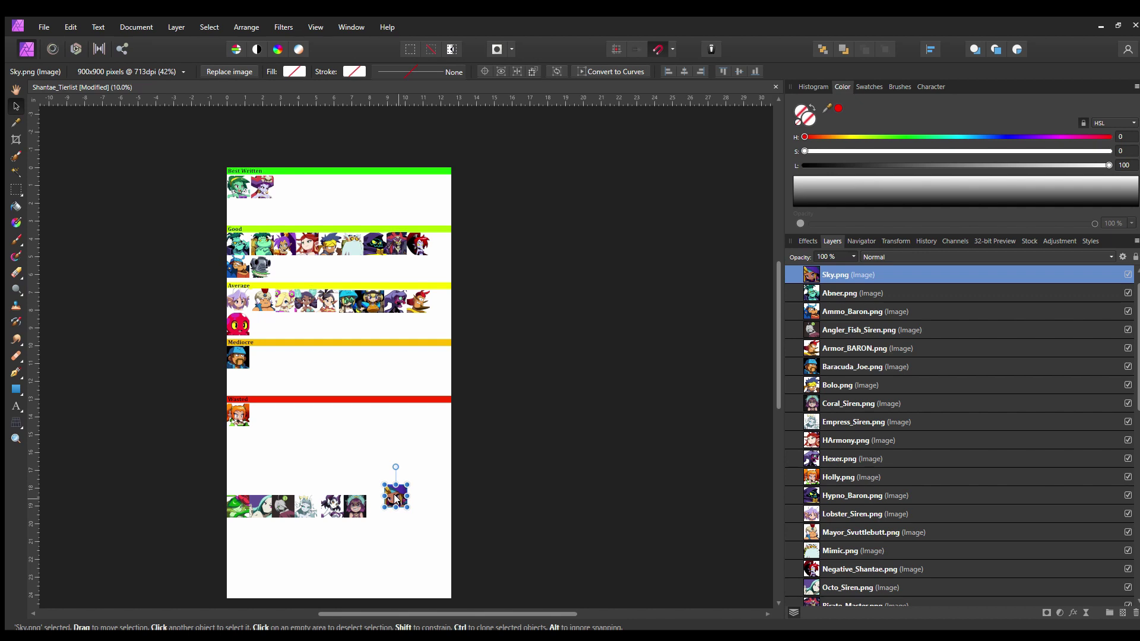
Step: Drag Sky's icon into the Wasted row beside Holly and nudge it into alignment
{"action": "left_click_drag", "start_coordinate": [397, 499], "coordinate": [273, 425]}
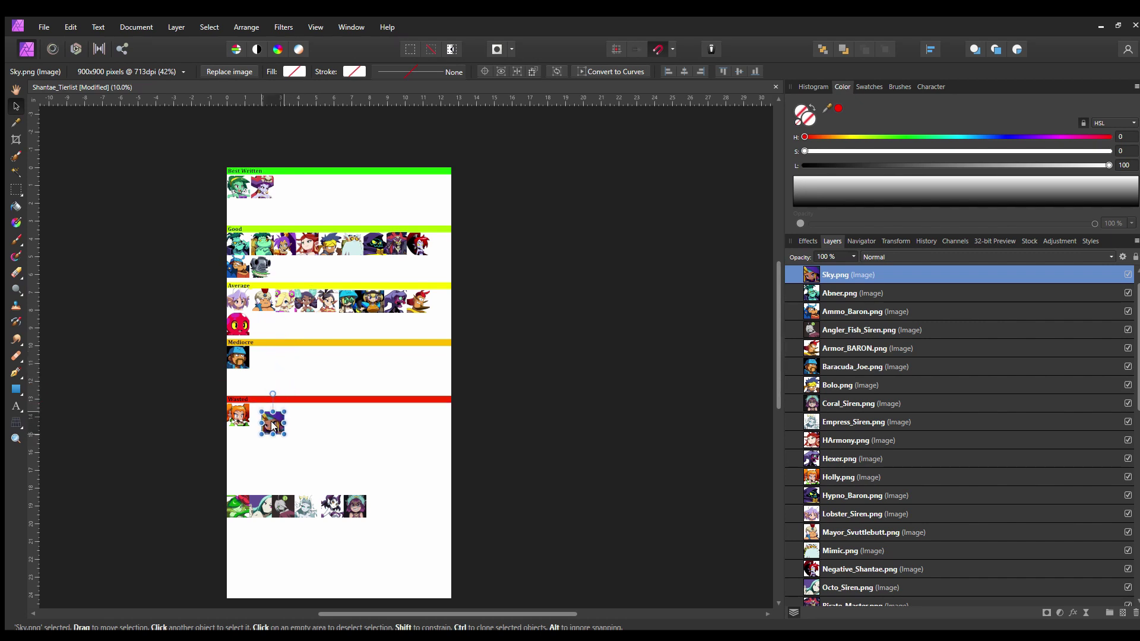
{"action": "left_click_drag", "start_coordinate": [274, 427], "coordinate": [287, 437]}
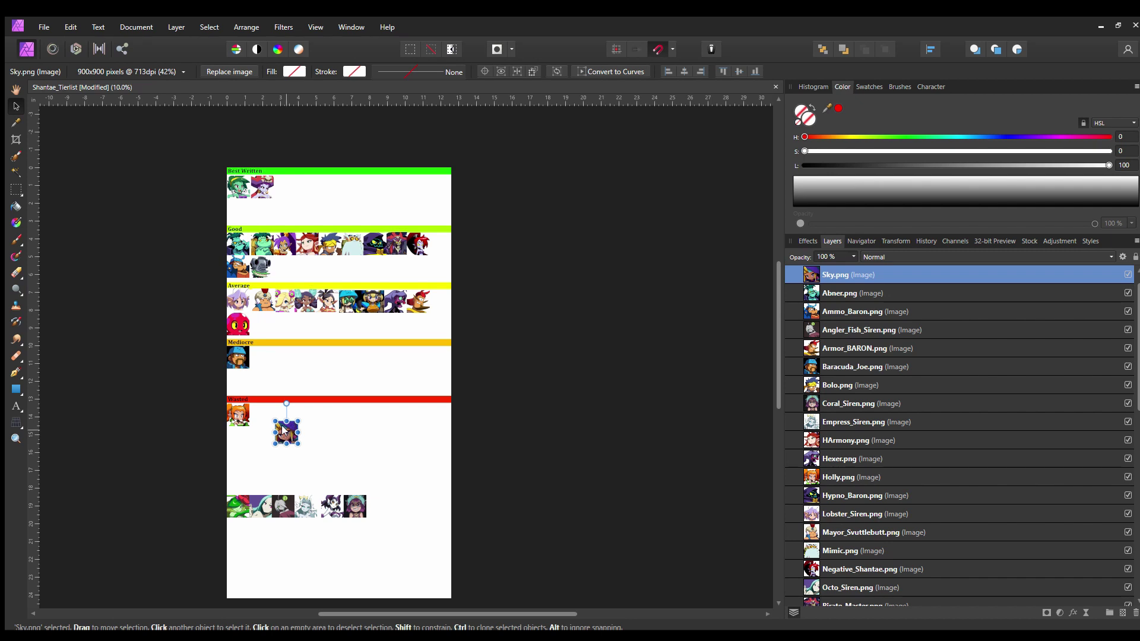
{"action": "left_click_drag", "start_coordinate": [283, 429], "coordinate": [259, 408]}
{"action": "left_click", "coordinate": [315, 434]}
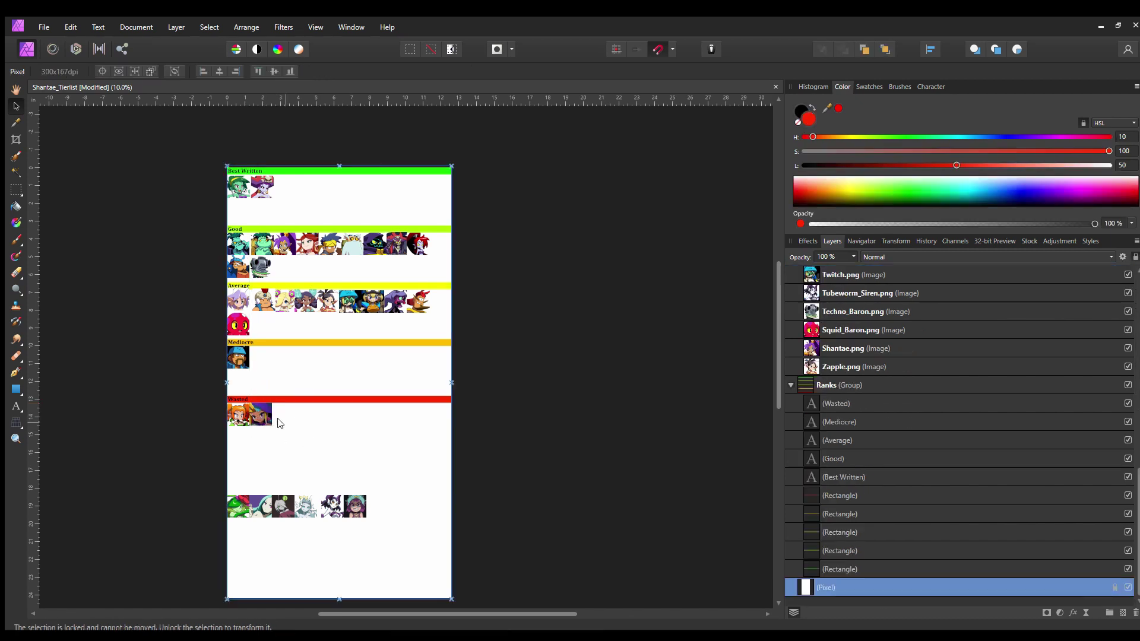
{"action": "left_click", "coordinate": [248, 506]}
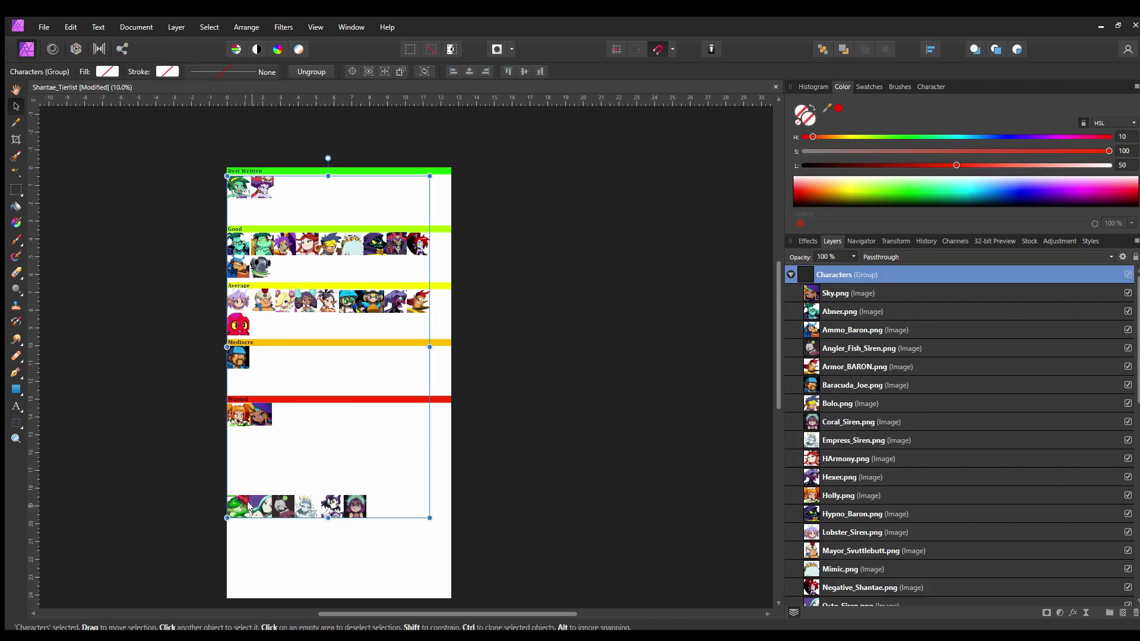
{"action": "left_click", "coordinate": [870, 403]}
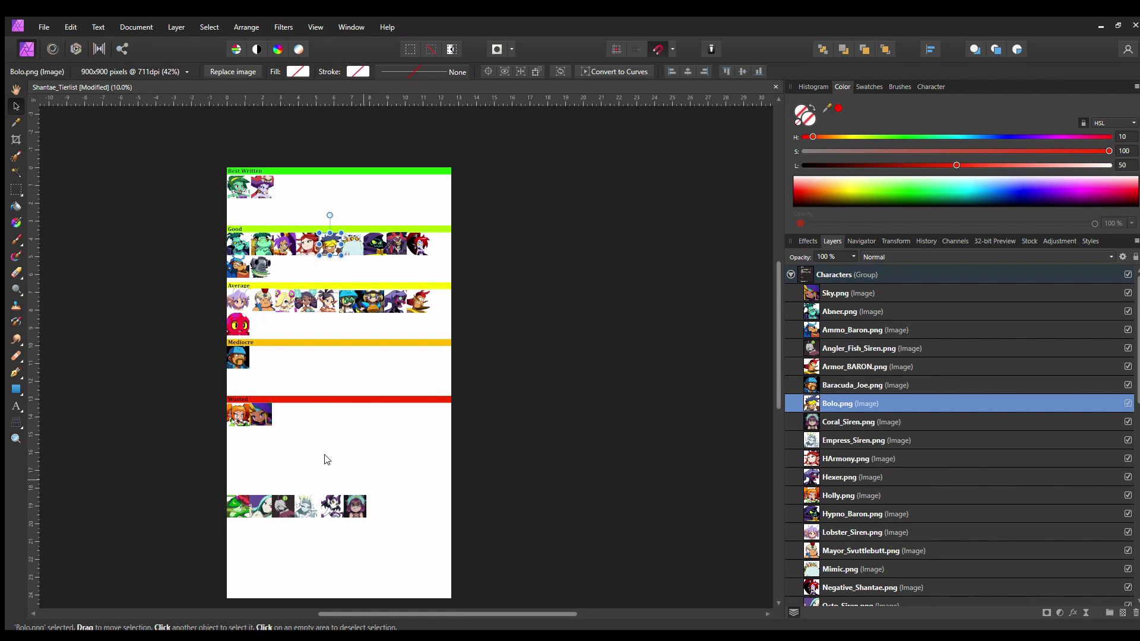
{"action": "left_click", "coordinate": [257, 405]}
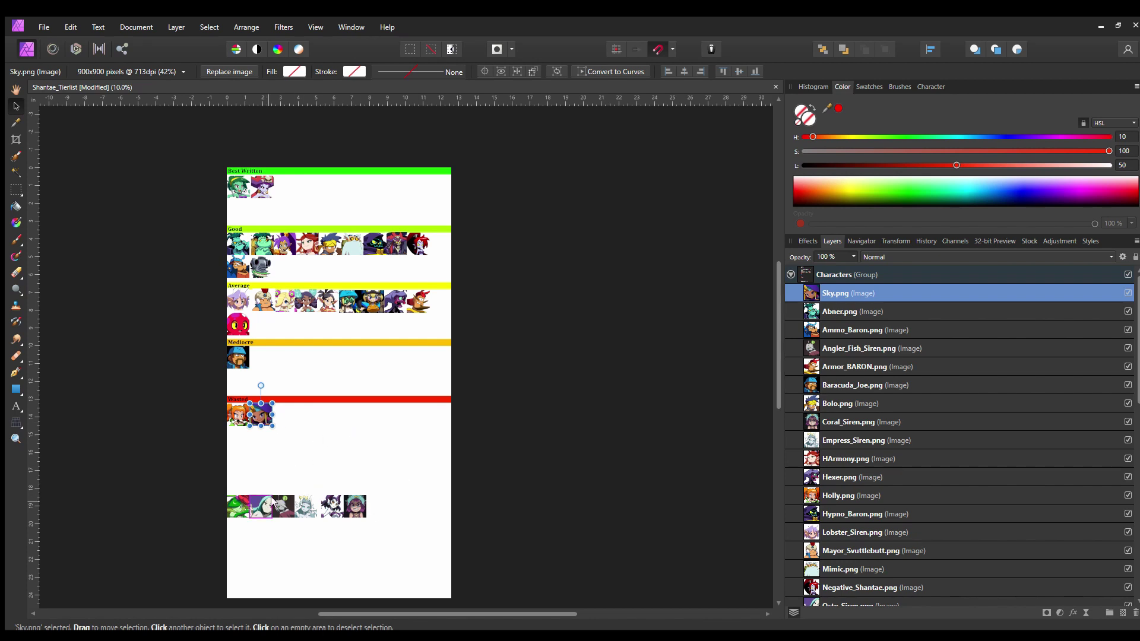
{"action": "left_click", "coordinate": [304, 504]}
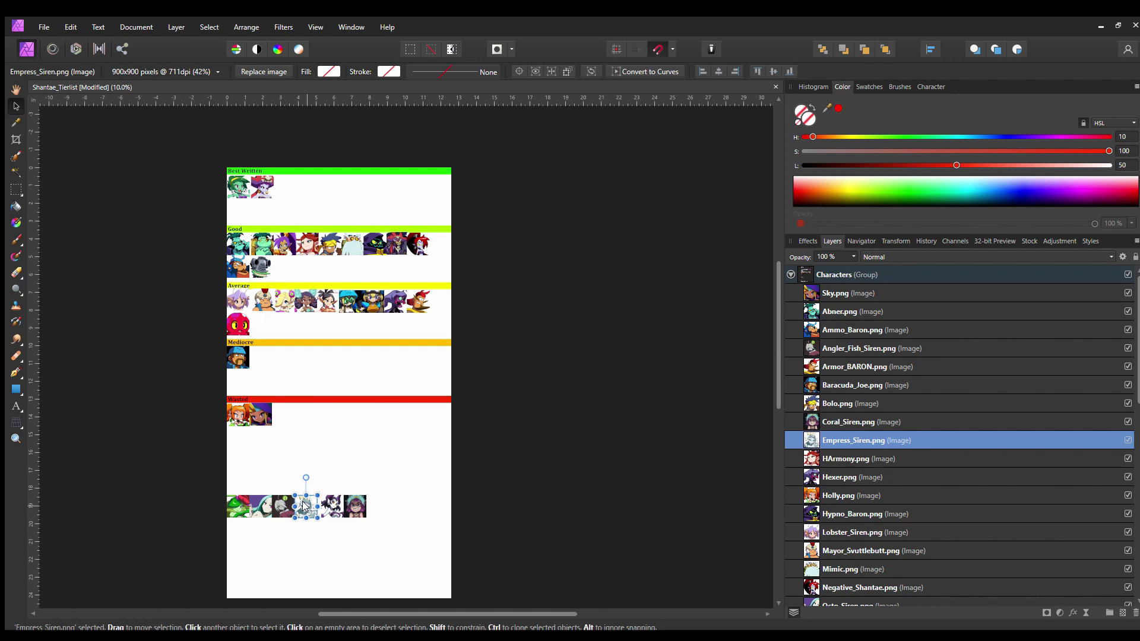
{"action": "left_click", "coordinate": [355, 506]}
{"action": "left_click", "coordinate": [332, 504]}
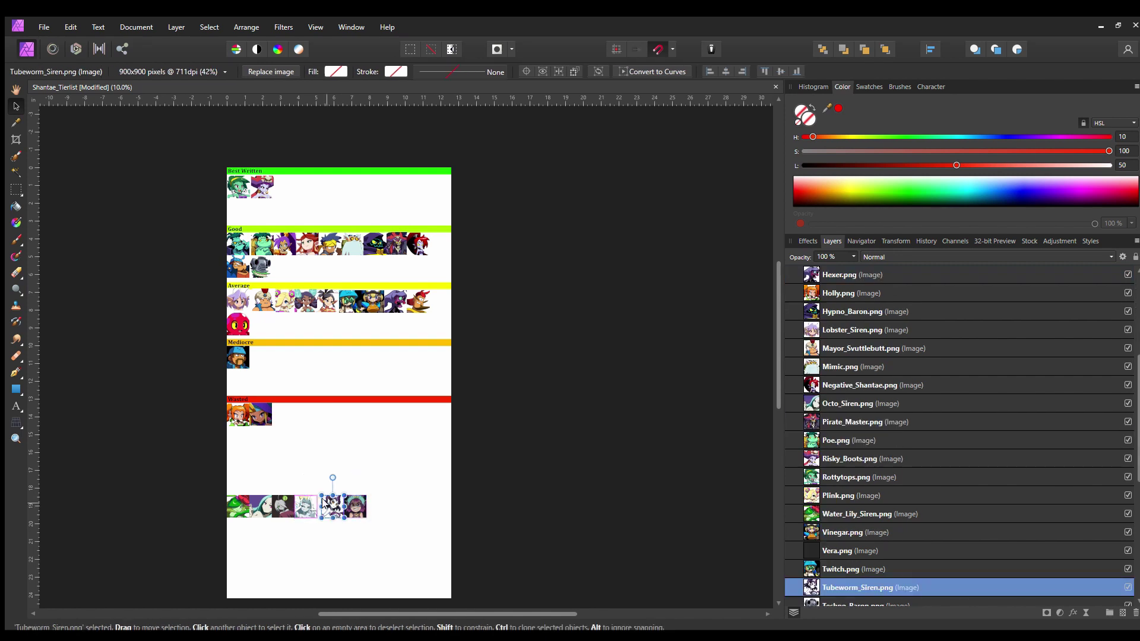
{"action": "left_click", "coordinate": [355, 505]}
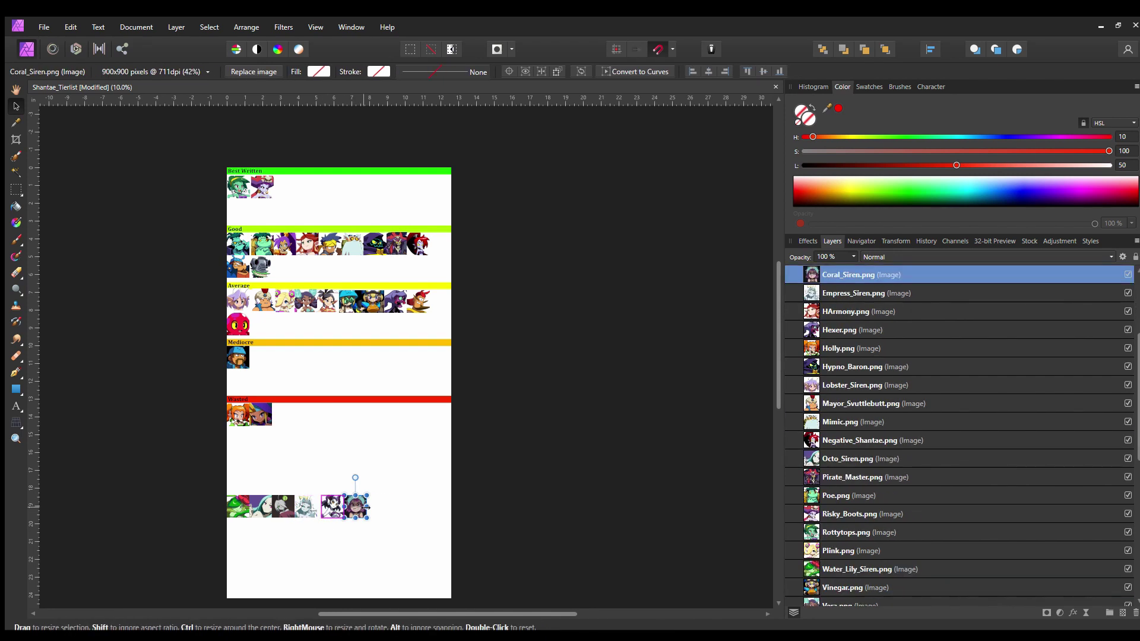
{"action": "left_click", "coordinate": [260, 505]}
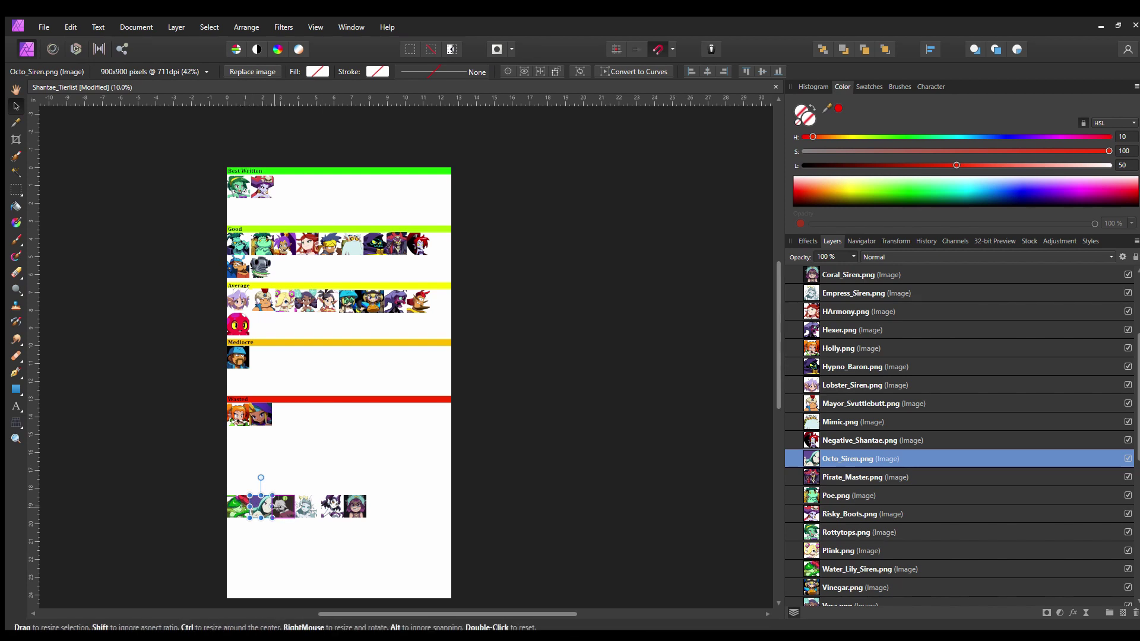
{"action": "left_click", "coordinate": [344, 510]}
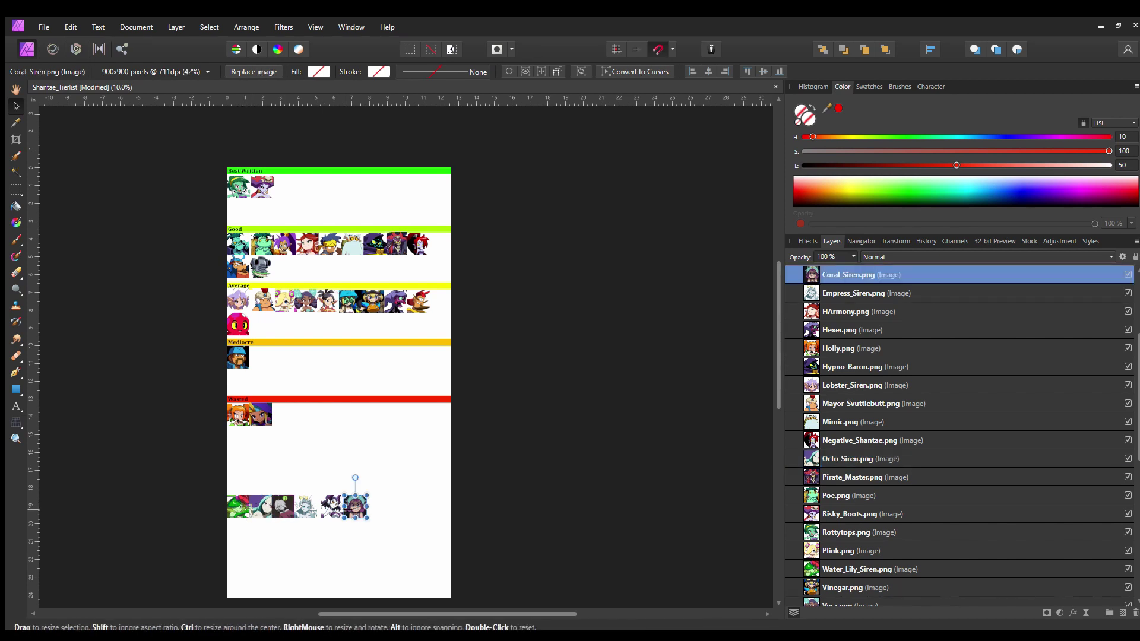
{"action": "left_click", "coordinate": [328, 506]}
{"action": "left_click", "coordinate": [357, 507]}
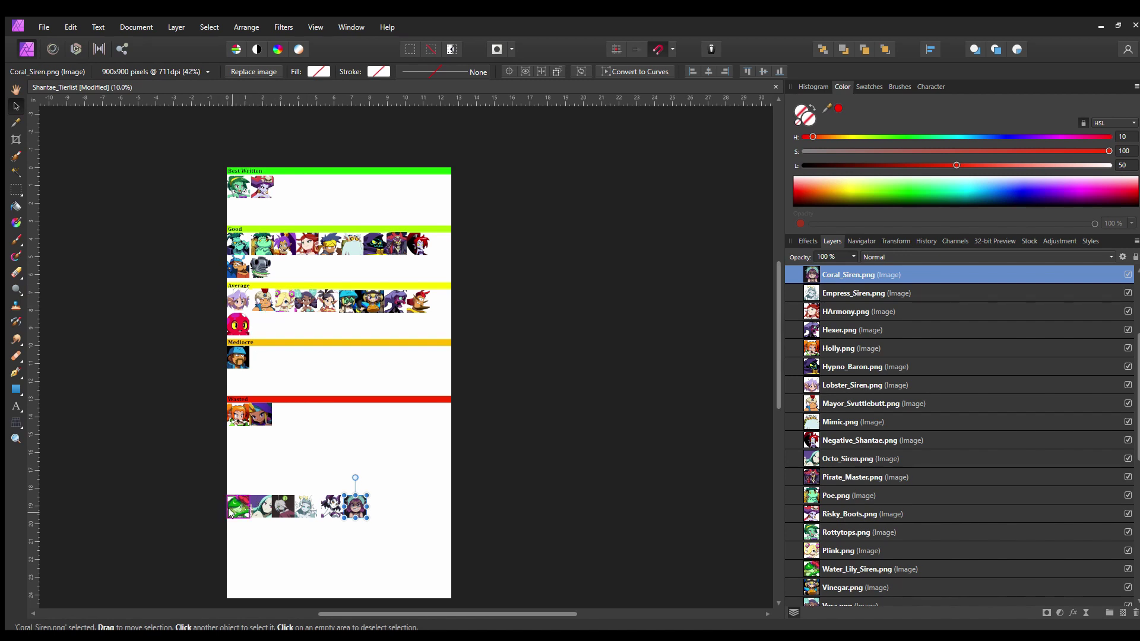
{"action": "left_click", "coordinate": [260, 505]}
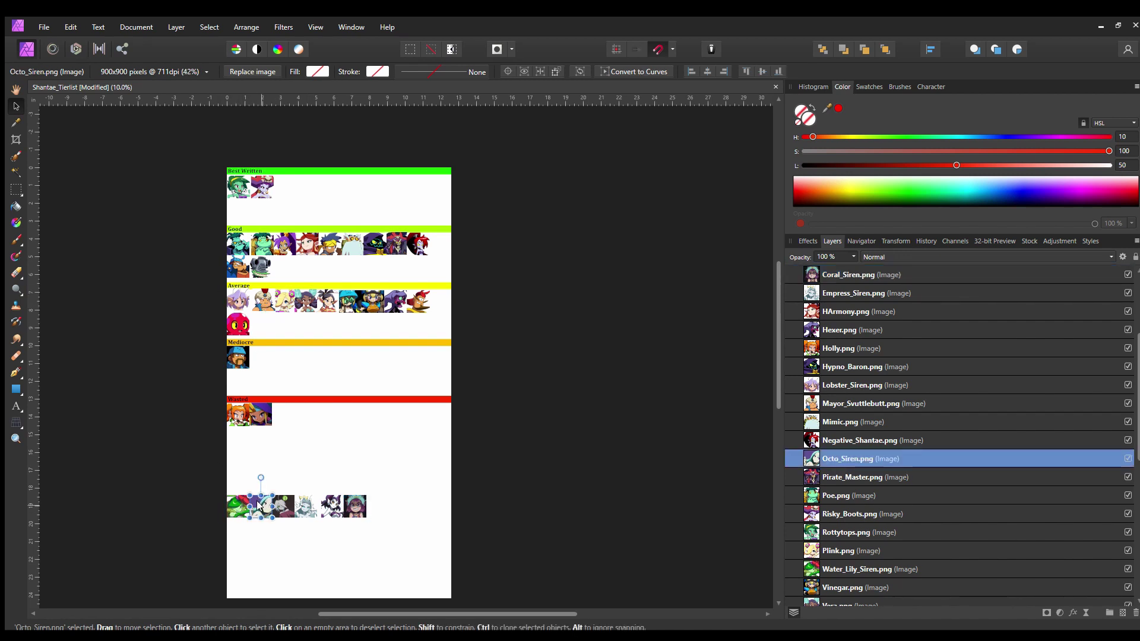
Step: Drag Octo Siren's icon onto Average's second line beside Squid Baron
{"action": "left_click_drag", "start_coordinate": [259, 505], "coordinate": [435, 461]}
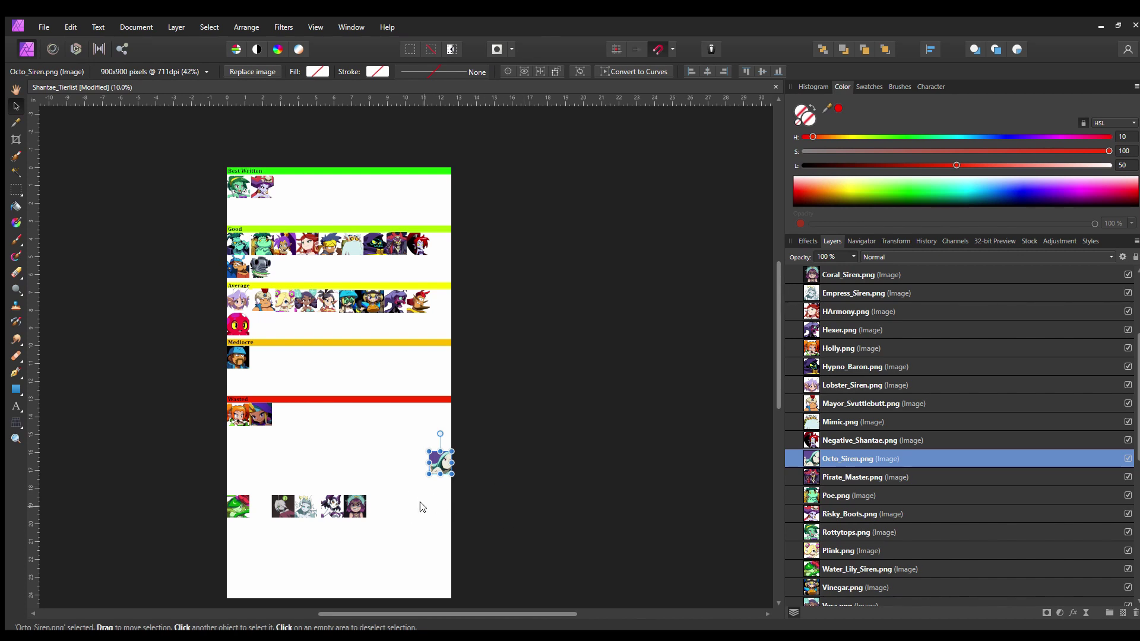
{"action": "left_click", "coordinate": [304, 507]}
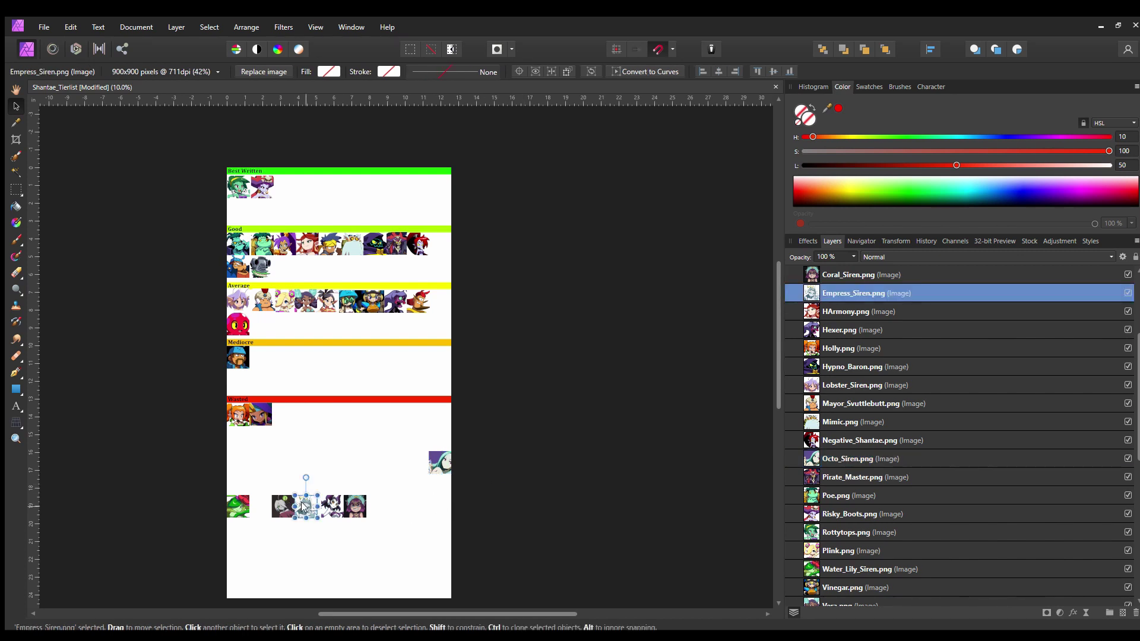
{"action": "left_click", "coordinate": [440, 458]}
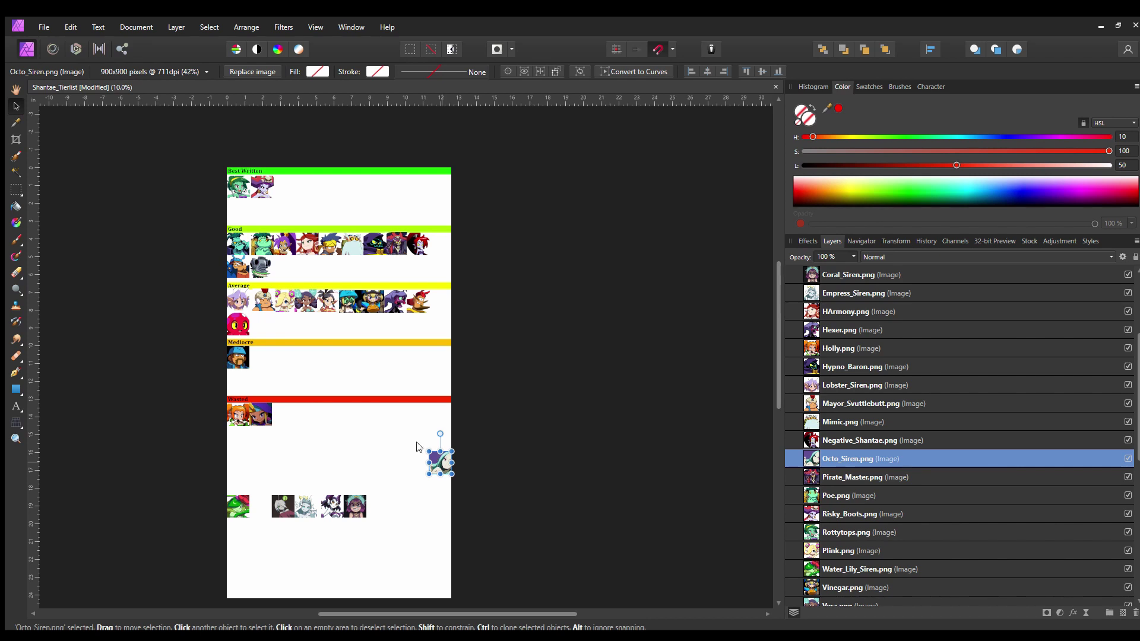
{"action": "left_click_drag", "start_coordinate": [440, 462], "coordinate": [262, 322]}
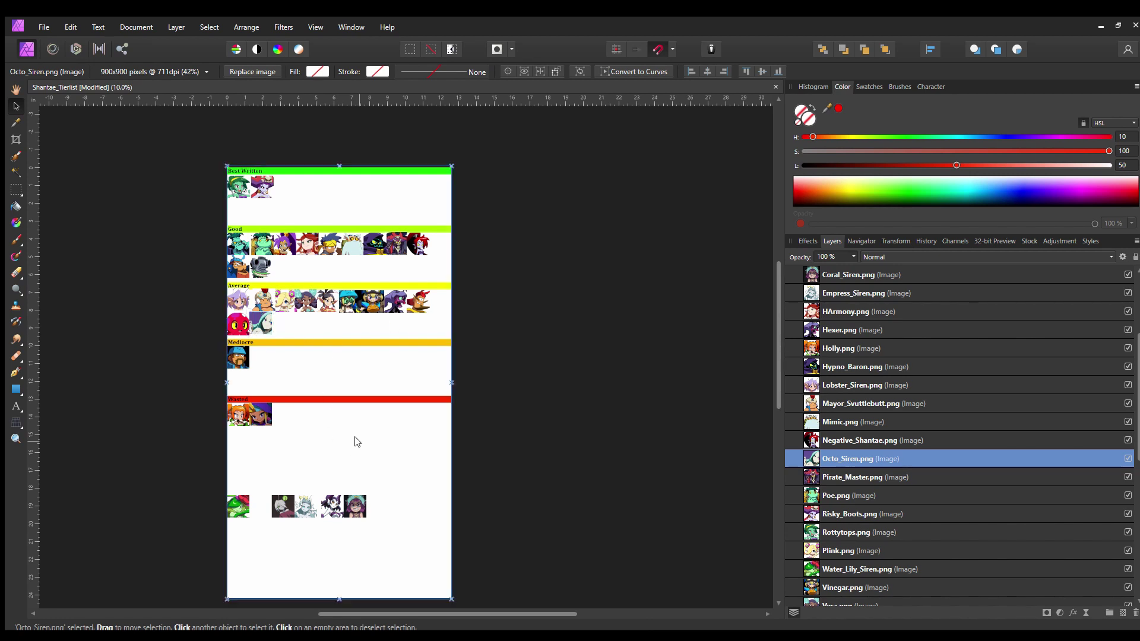
{"action": "left_click", "coordinate": [330, 504]}
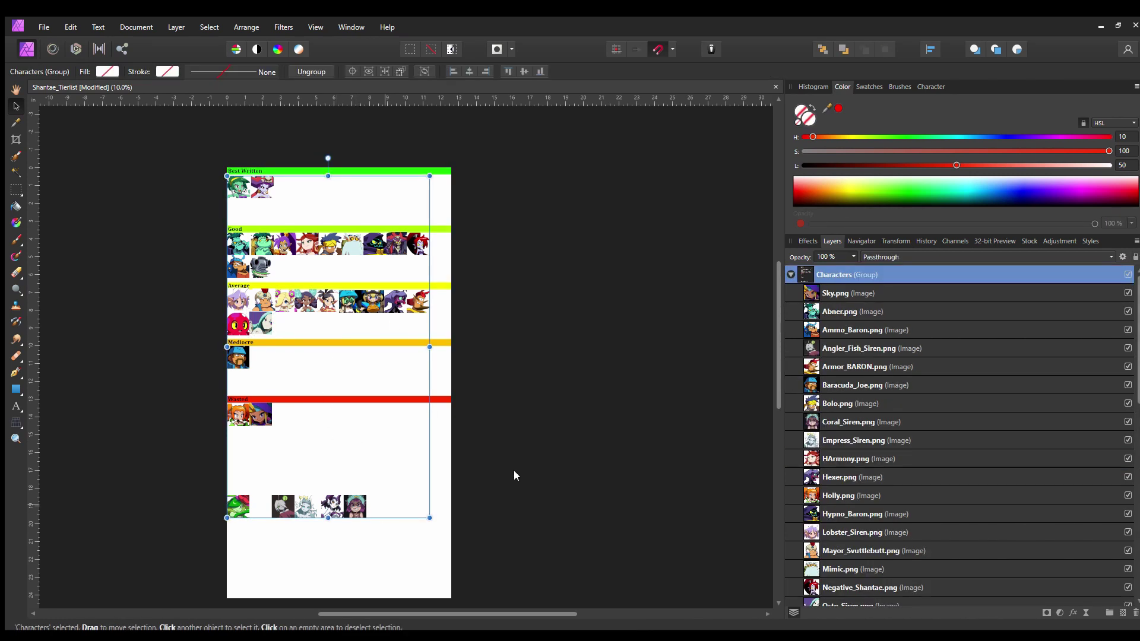
{"action": "left_click", "coordinate": [802, 399]}
Step: Move Angler Fish Siren into Average and Water Lily Siren into Mediocre beside Baracuda Joe
{"action": "left_click", "coordinate": [282, 507]}
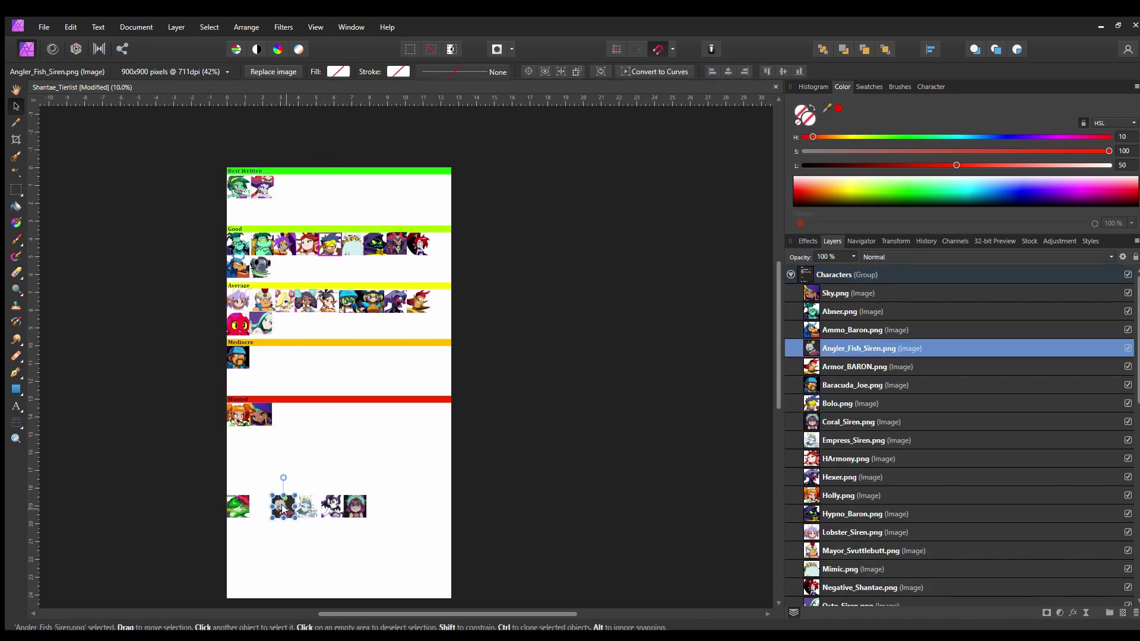
{"action": "left_click_drag", "start_coordinate": [283, 508], "coordinate": [276, 323]}
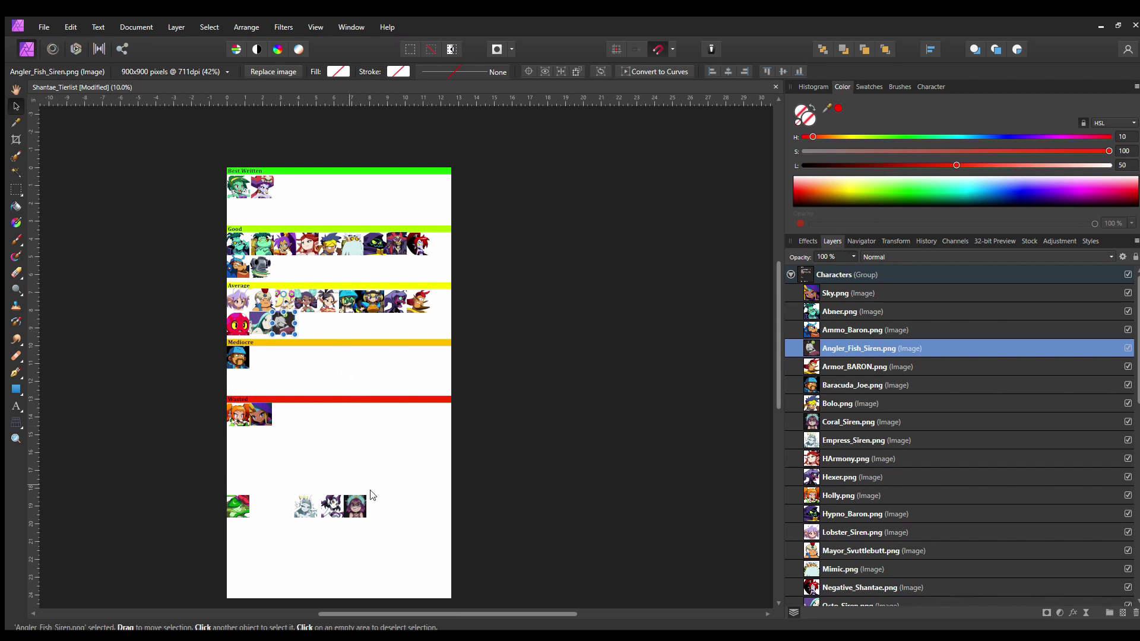
{"action": "left_click", "coordinate": [237, 504]}
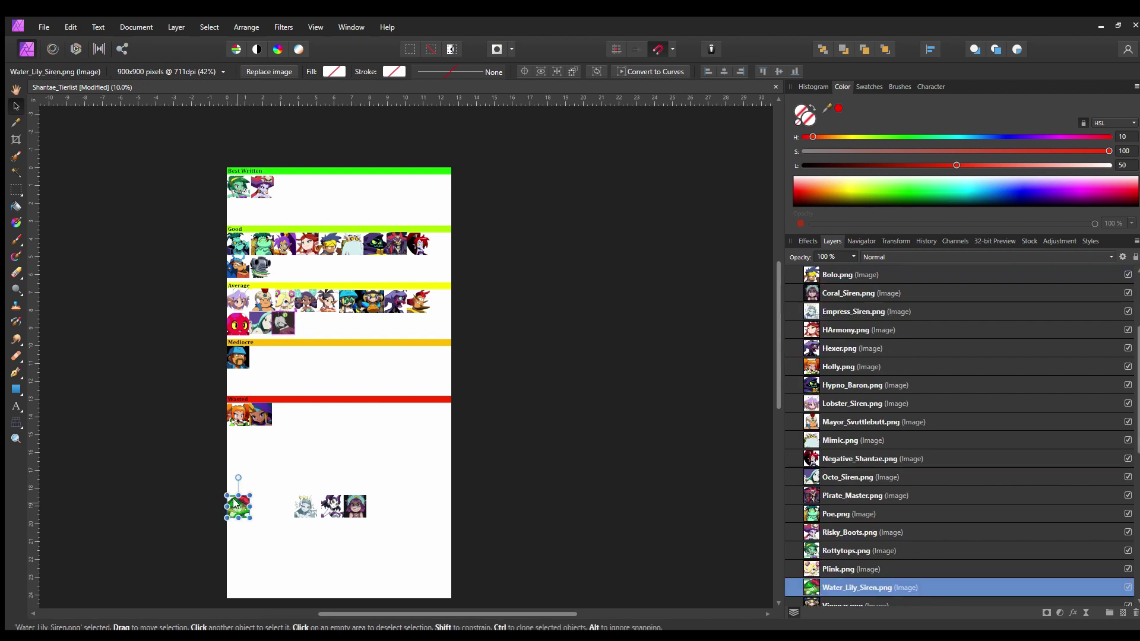
{"action": "left_click_drag", "start_coordinate": [237, 505], "coordinate": [291, 350]}
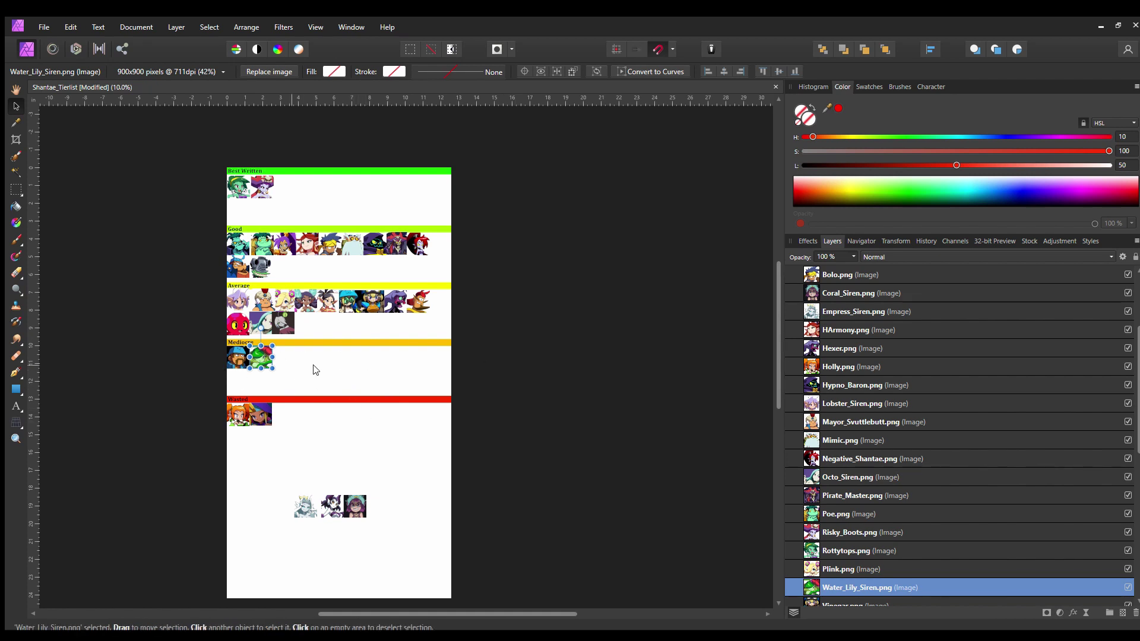
{"action": "left_click", "coordinate": [332, 508]}
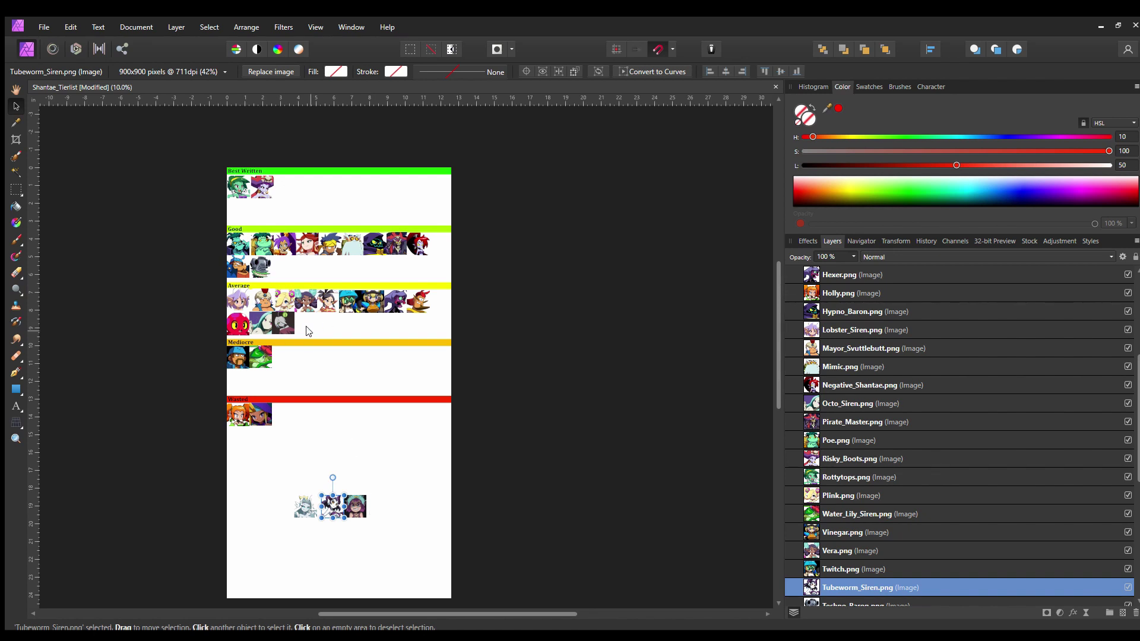
{"action": "left_click", "coordinate": [354, 505]}
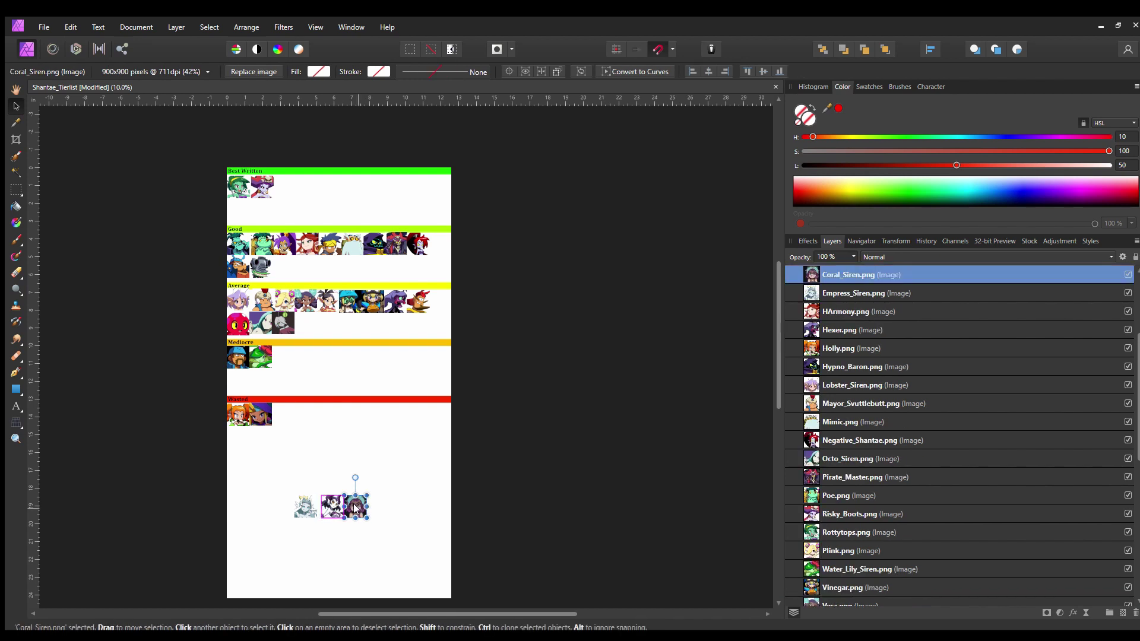
Step: Put Coral Siren at the end of Average's second line and Tubeworm Siren into Mediocre
{"action": "left_click_drag", "start_coordinate": [351, 502], "coordinate": [307, 324]}
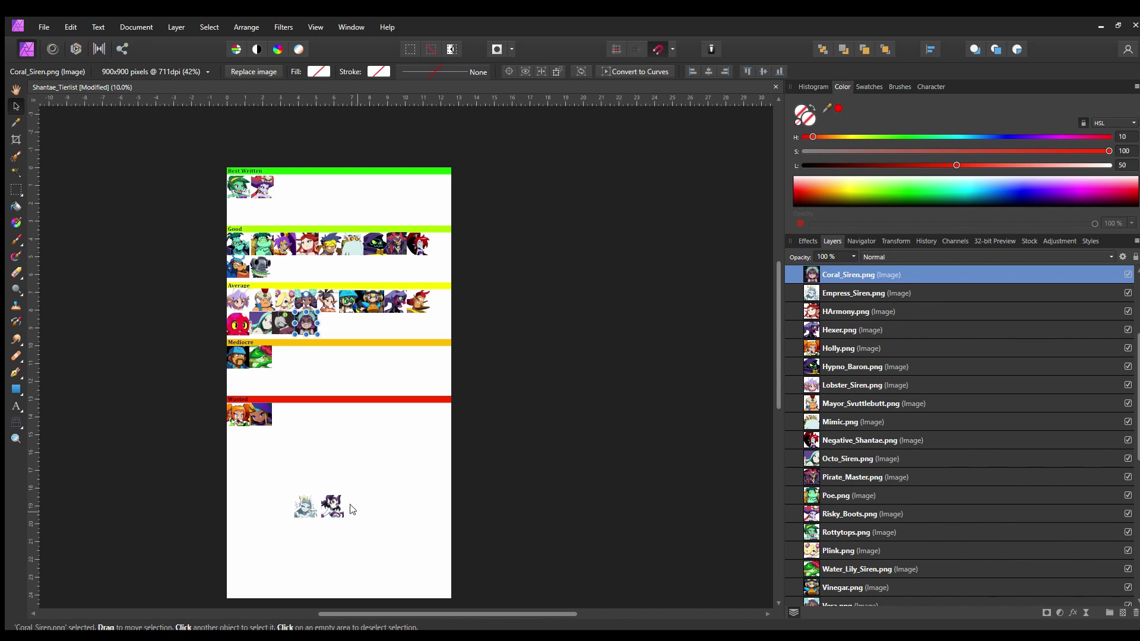
{"action": "left_click", "coordinate": [333, 504]}
{"action": "left_click_drag", "start_coordinate": [332, 505], "coordinate": [283, 355]}
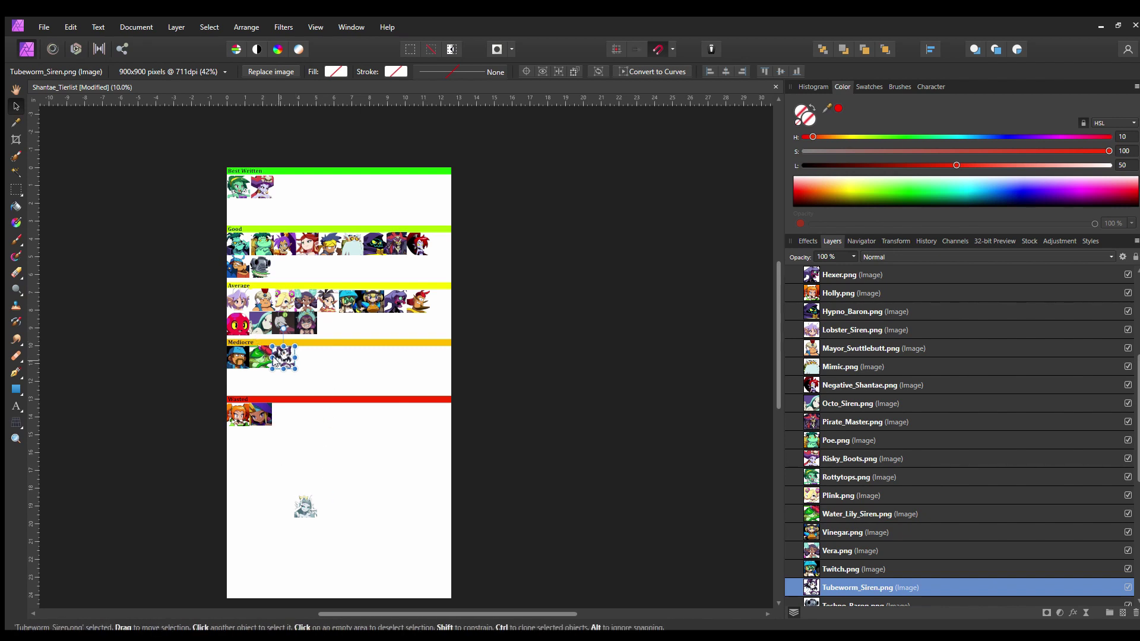
Step: Reorder Mediocre to Tubeworm Siren, Water Lily Siren, then Baracuda Joe
{"action": "mouse_move", "coordinate": [274, 360]}
{"action": "left_mouse_down"}
{"action": "mouse_move", "coordinate": [236, 355]}
{"action": "mouse_move", "coordinate": [306, 356]}
{"action": "mouse_move", "coordinate": [279, 359]}
{"action": "left_mouse_up"}
{"action": "left_click", "coordinate": [236, 354]}
{"action": "left_click", "coordinate": [259, 356]}
{"action": "left_click", "coordinate": [301, 359]}
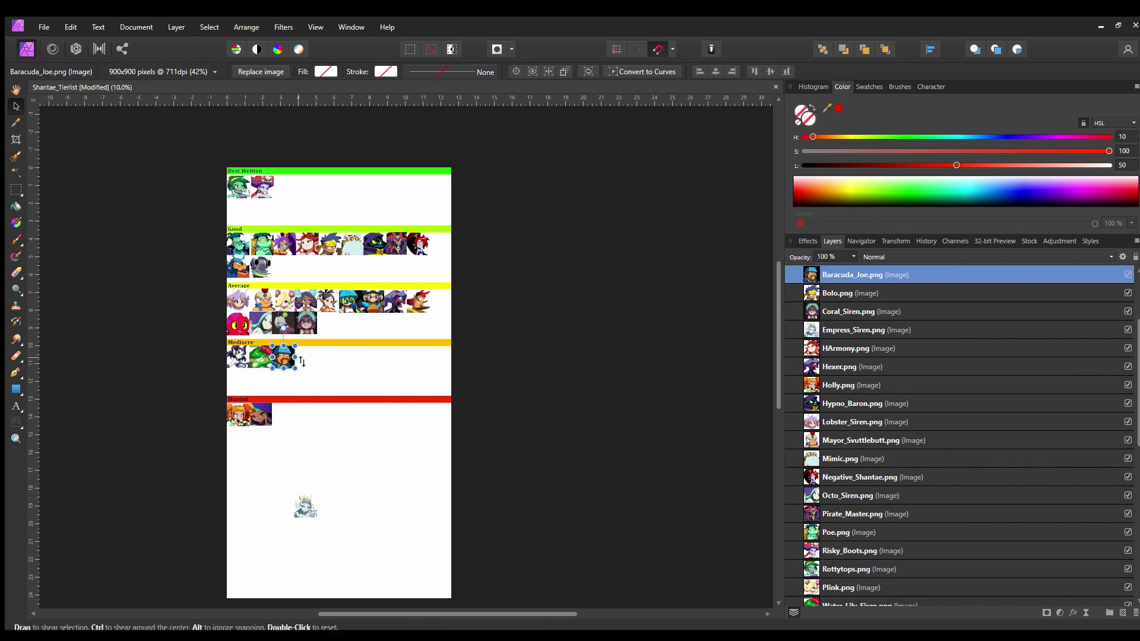
{"action": "left_click", "coordinate": [237, 352]}
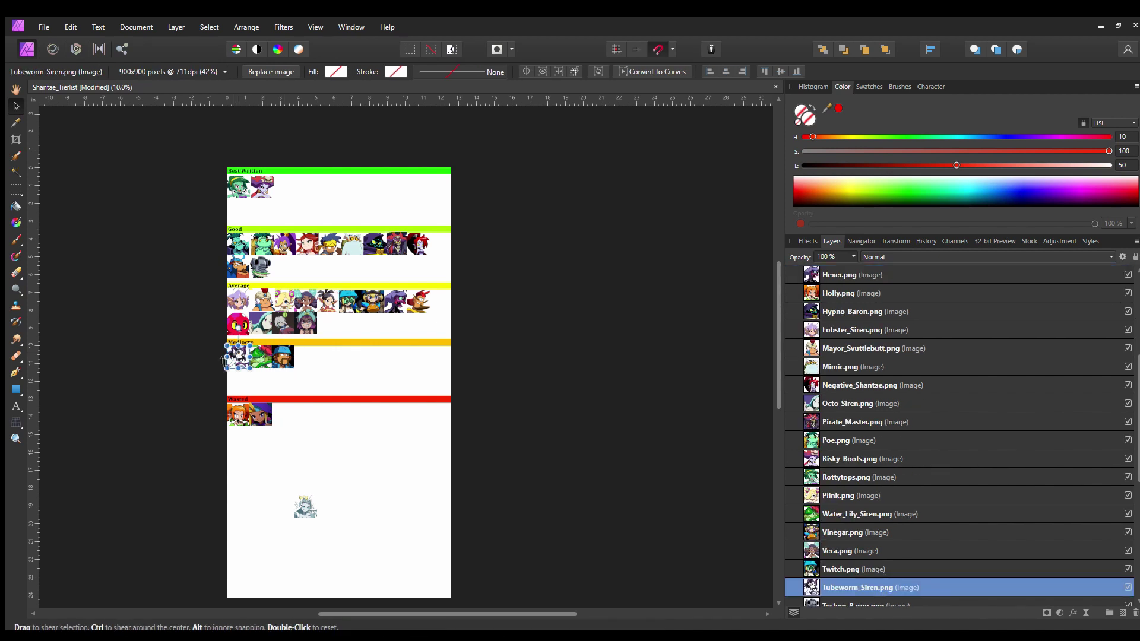
{"action": "left_click", "coordinate": [259, 356]}
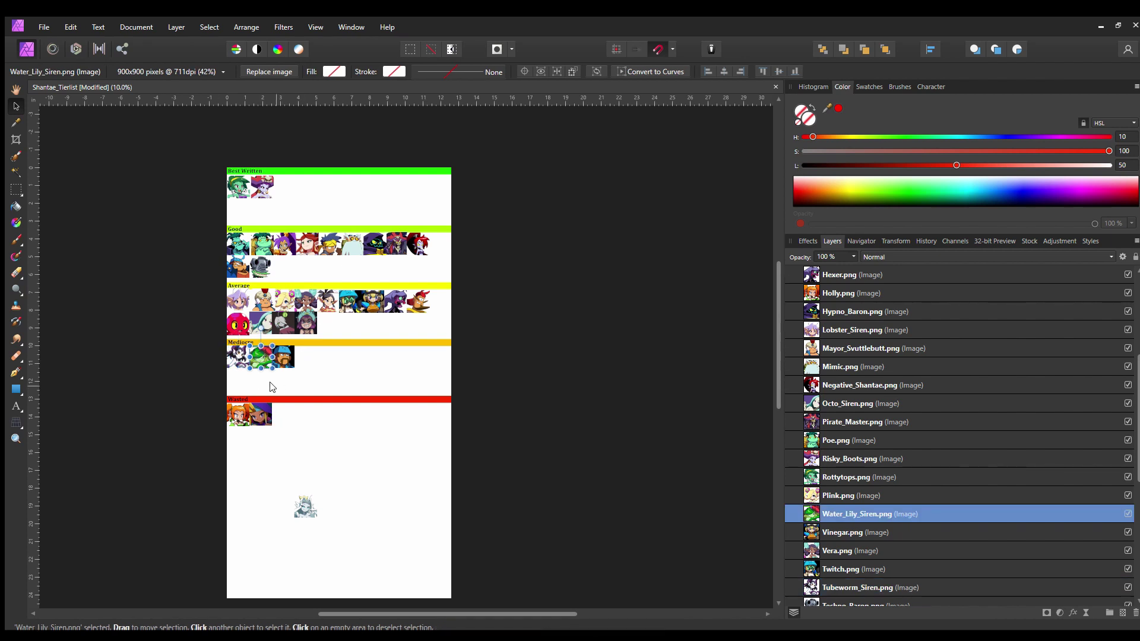
{"action": "key", "text": "ctrl+z"}
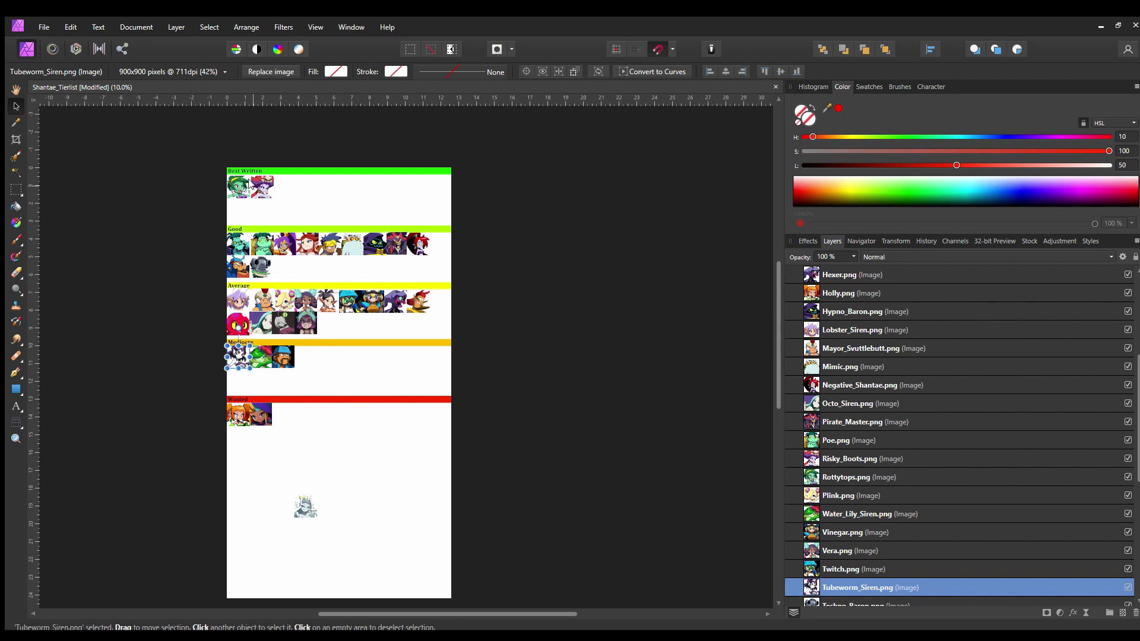
{"action": "left_click", "coordinate": [307, 505]}
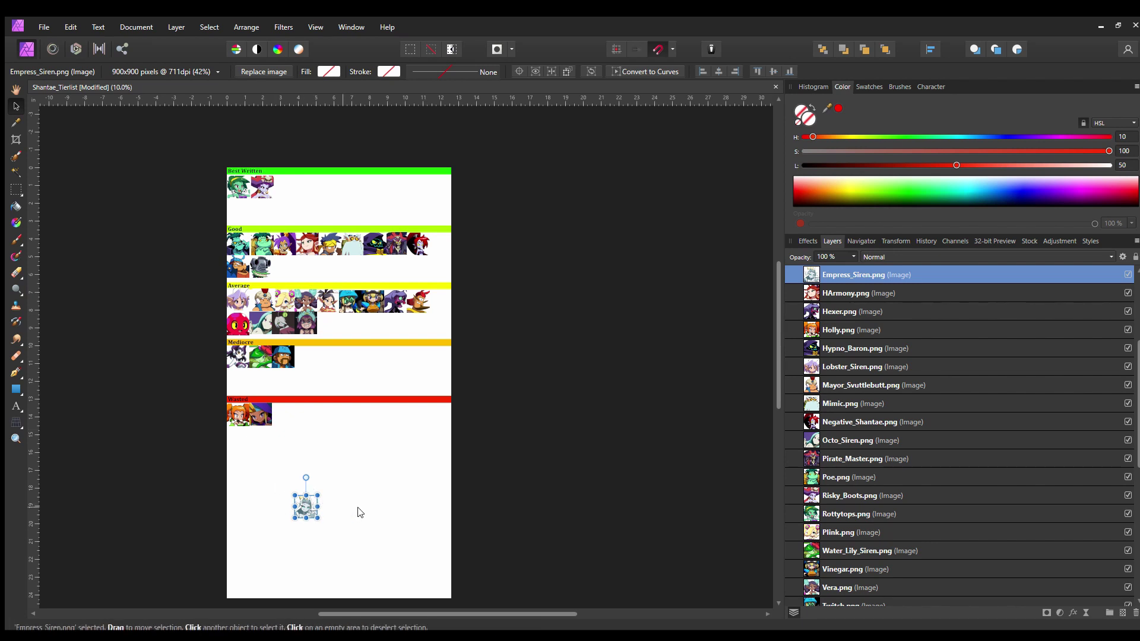
Step: Place Empress Siren at the end of Average's second line, then zoom in to 15%
{"action": "left_click_drag", "start_coordinate": [304, 503], "coordinate": [321, 323]}
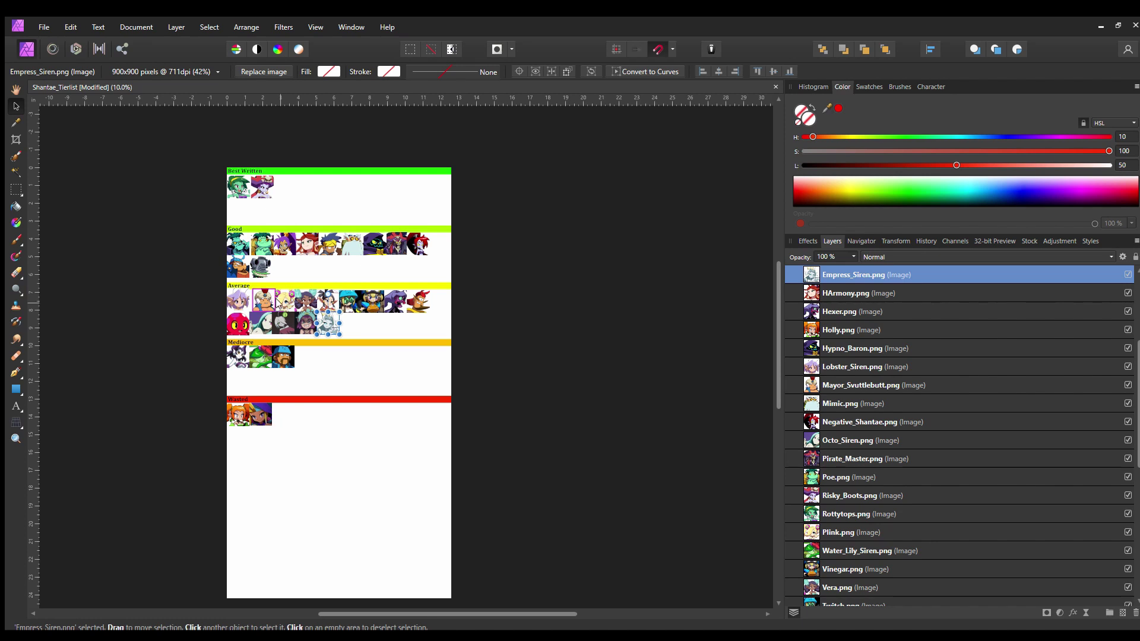
{"action": "key", "text": "z"}
{"action": "left_click", "coordinate": [342, 323]}
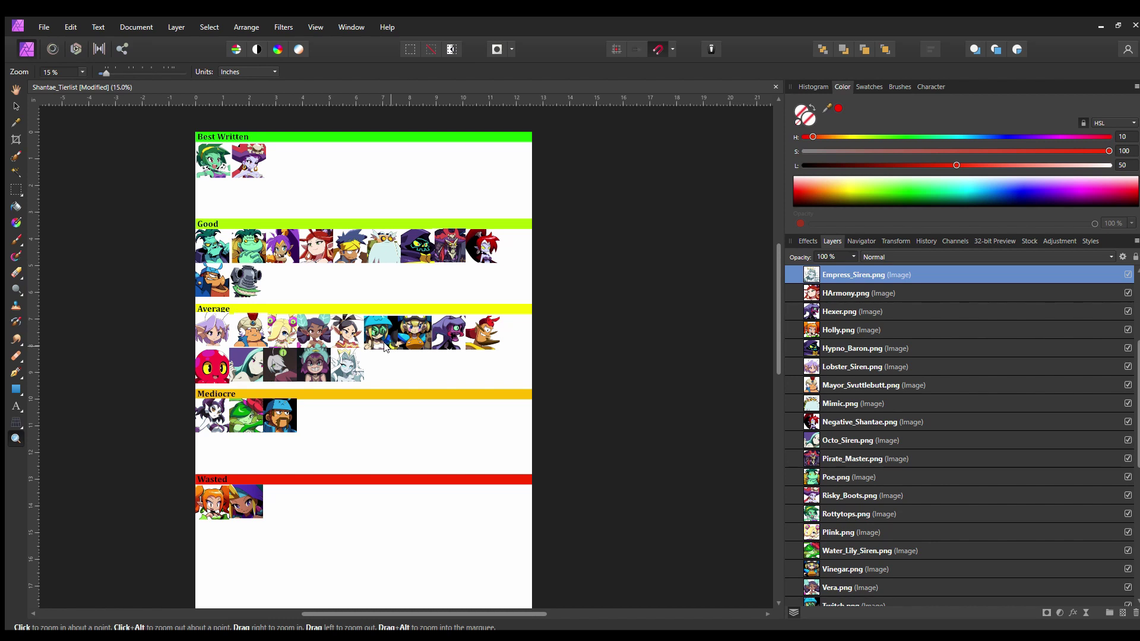
Step: Switch from the Zoom tool to the Move tool
{"action": "key", "text": "v"}
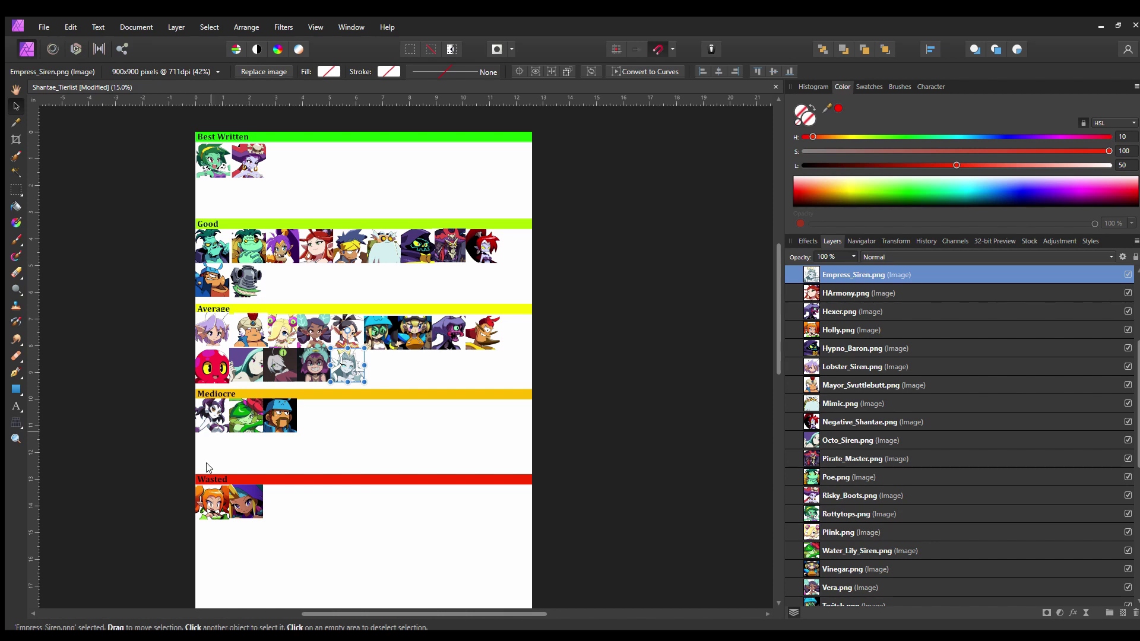
Step: Move Zapple into the row-start slot and settle Lobster_Siren just right of Mayor
{"action": "left_click", "coordinate": [201, 327]}
{"action": "left_click_drag", "start_coordinate": [200, 327], "coordinate": [488, 367]}
{"action": "left_click", "coordinate": [416, 333]}
{"action": "left_click", "coordinate": [344, 333]}
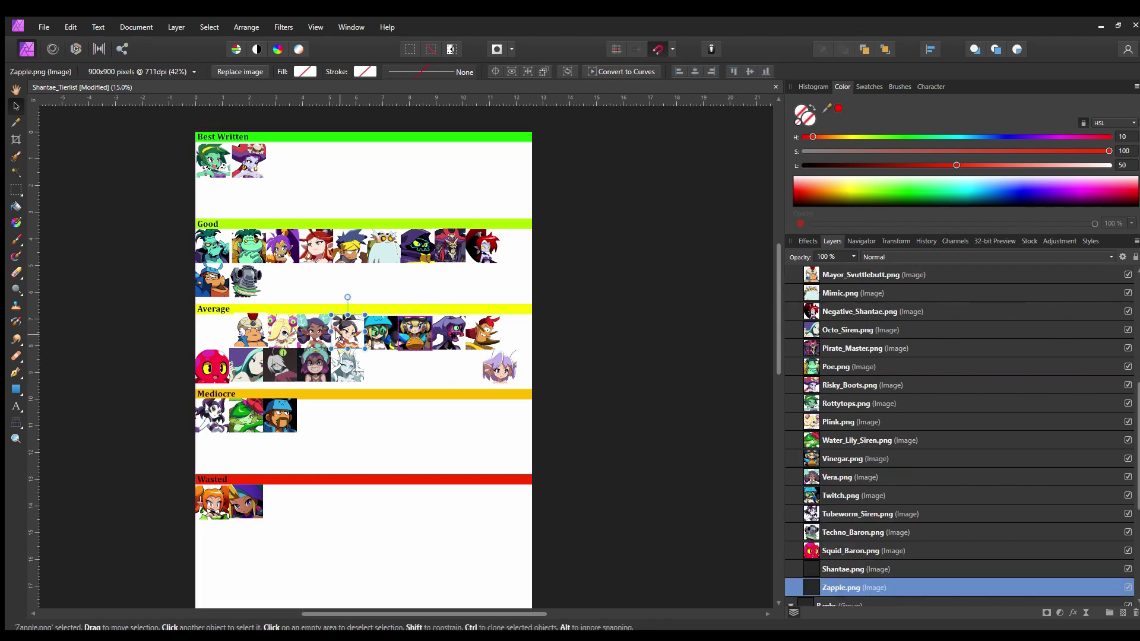
{"action": "left_click_drag", "start_coordinate": [345, 334], "coordinate": [424, 365]}
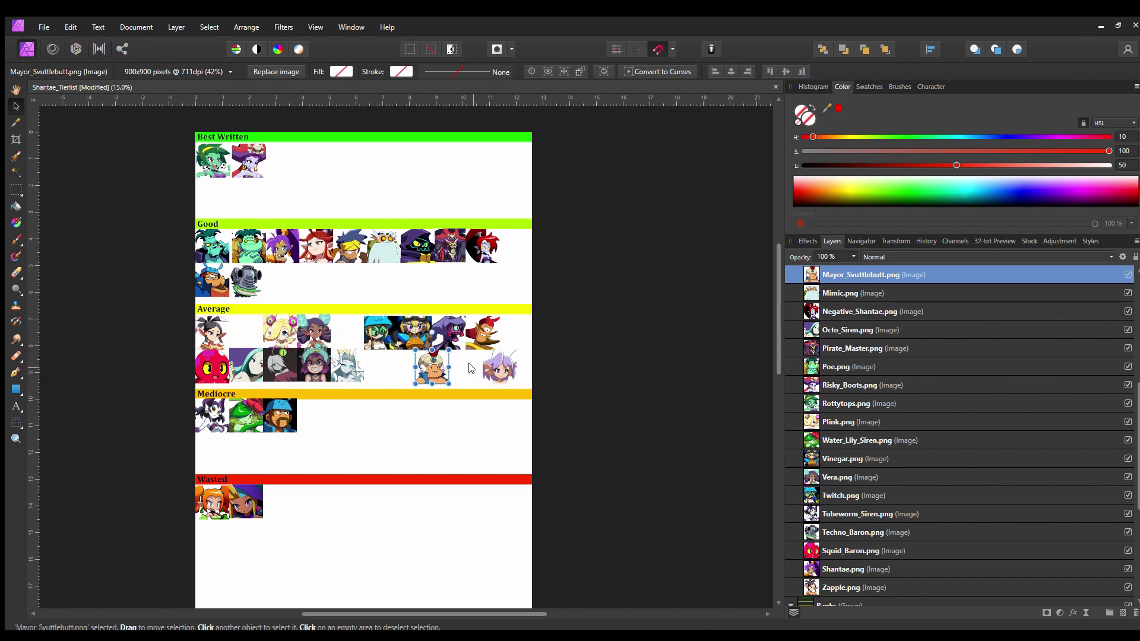
{"action": "left_click_drag", "start_coordinate": [502, 371], "coordinate": [394, 373]}
{"action": "left_click", "coordinate": [432, 367]}
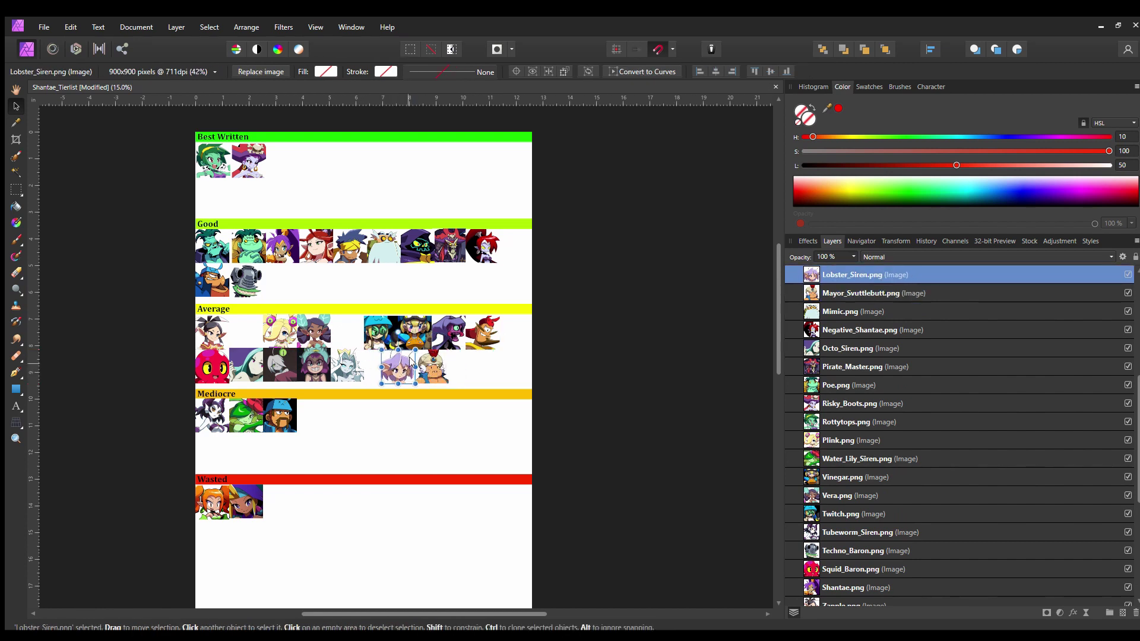
{"action": "left_click", "coordinate": [432, 357]}
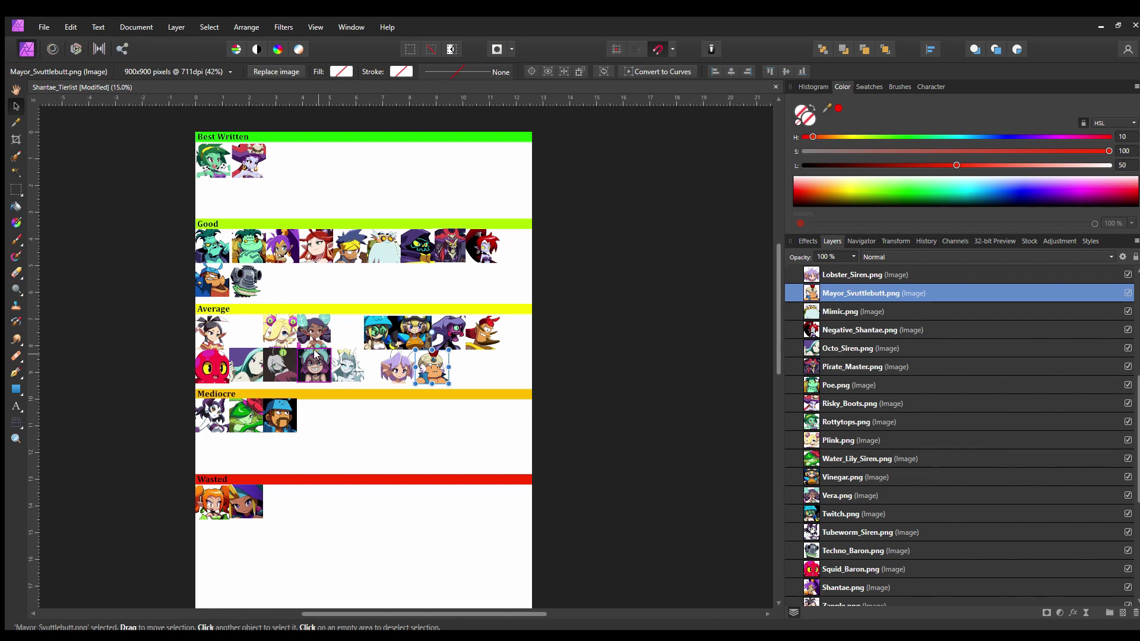
Step: Shift Armor_BARON from the row's end and move Mayor and Octo_Siren toward the start
{"action": "left_click", "coordinate": [281, 333]}
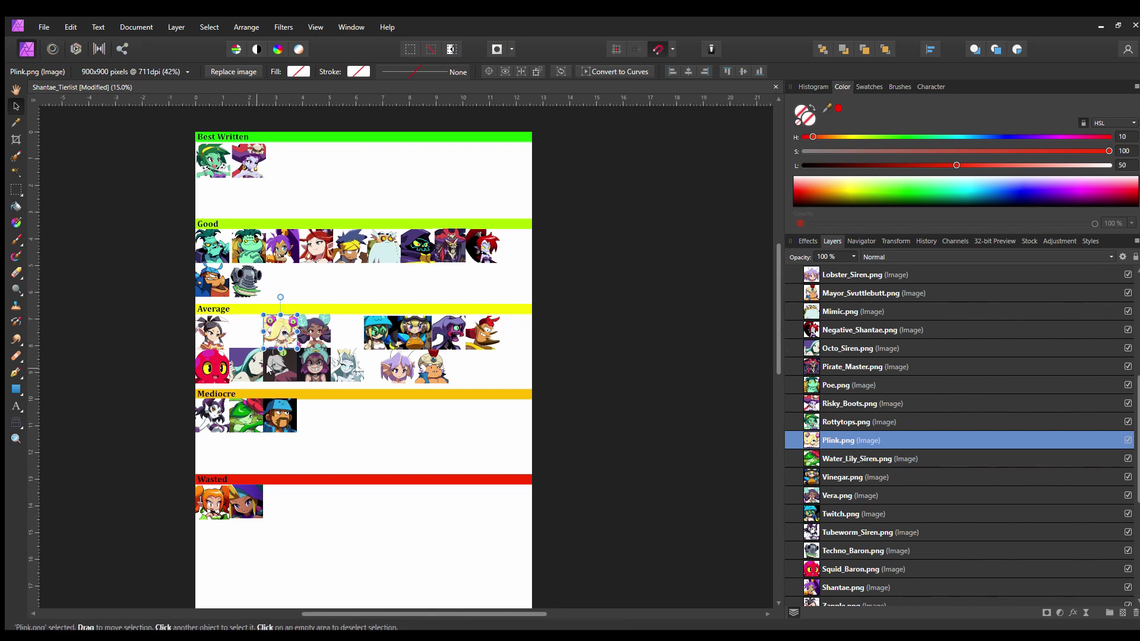
{"action": "left_click", "coordinate": [482, 331]}
{"action": "left_click_drag", "start_coordinate": [482, 333], "coordinate": [516, 341]}
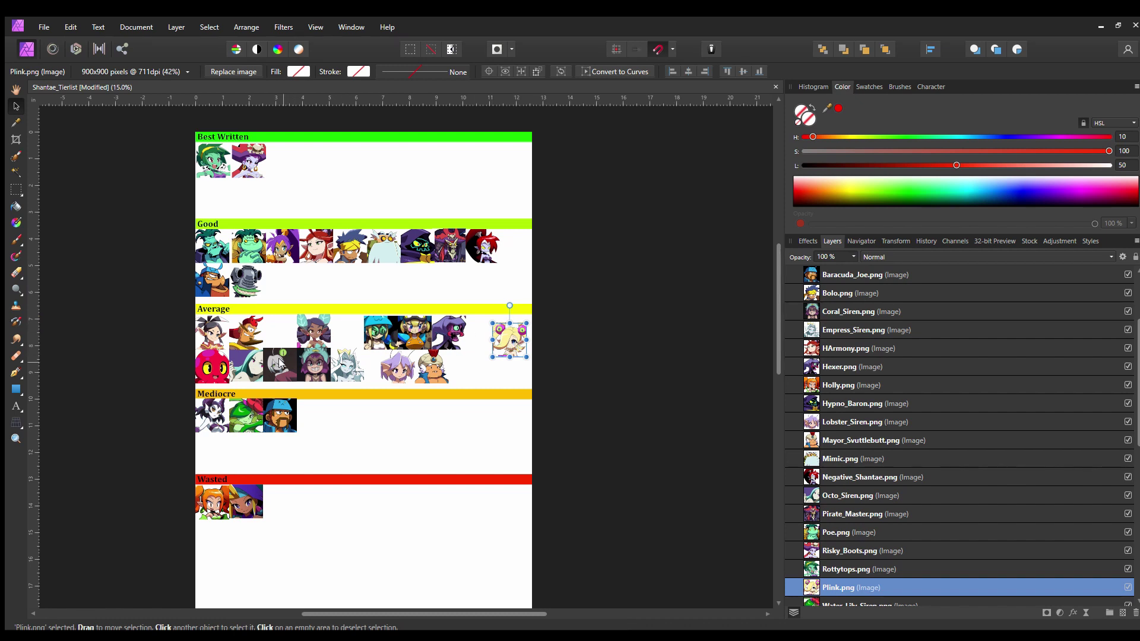
{"action": "left_click", "coordinate": [456, 336]}
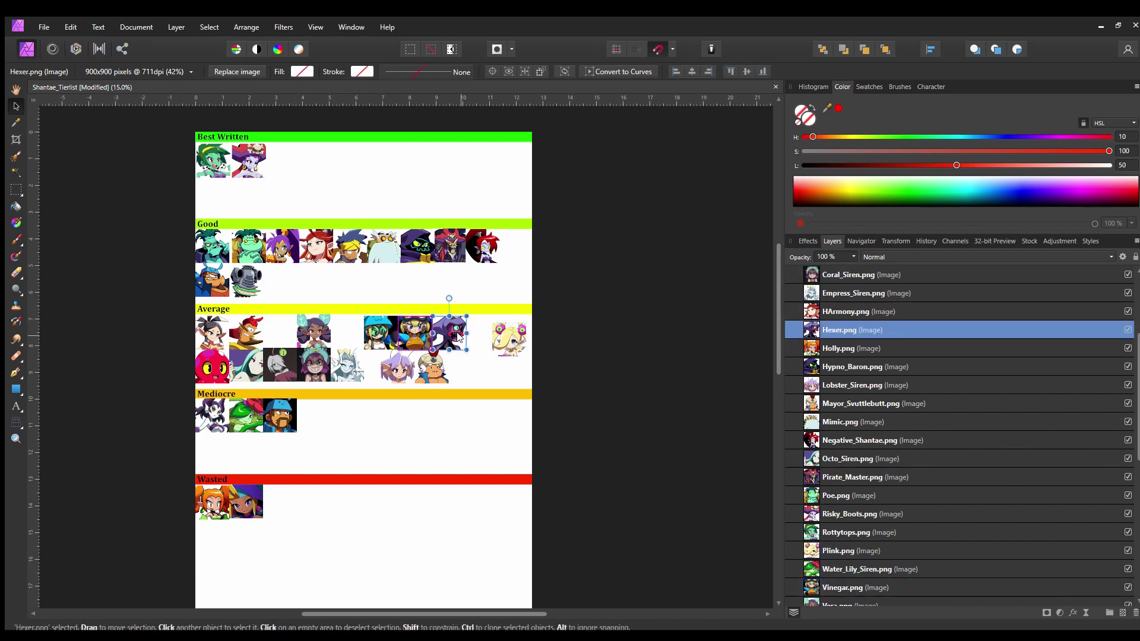
{"action": "left_click", "coordinate": [237, 365]}
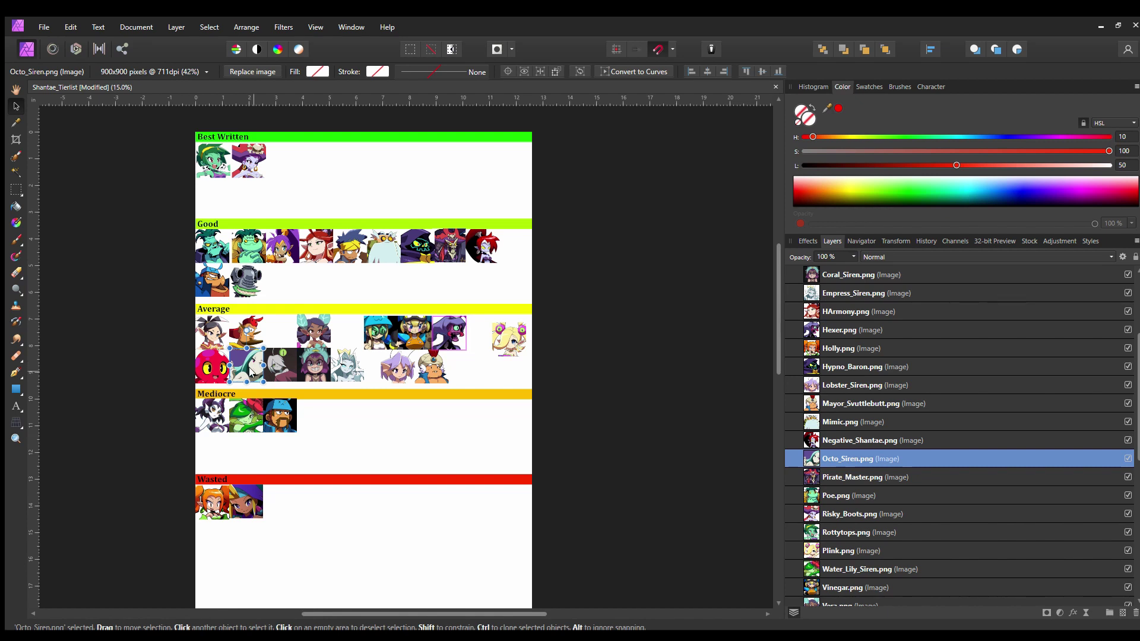
{"action": "left_click_drag", "start_coordinate": [426, 375], "coordinate": [463, 371]}
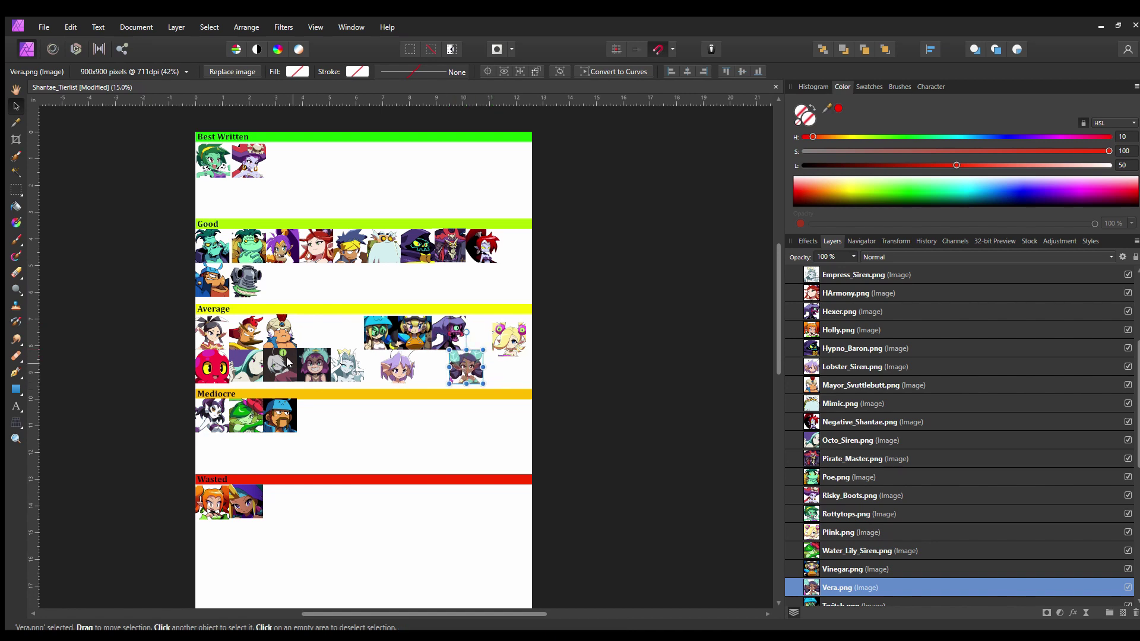
{"action": "left_click_drag", "start_coordinate": [240, 364], "coordinate": [309, 329]}
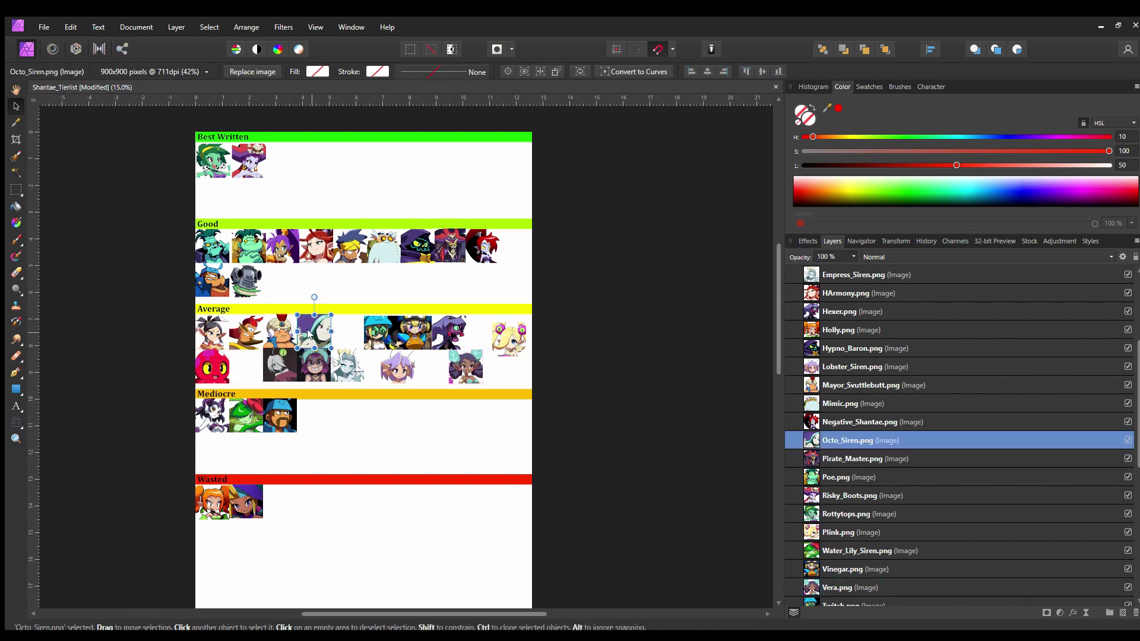
{"action": "left_click", "coordinate": [256, 359]}
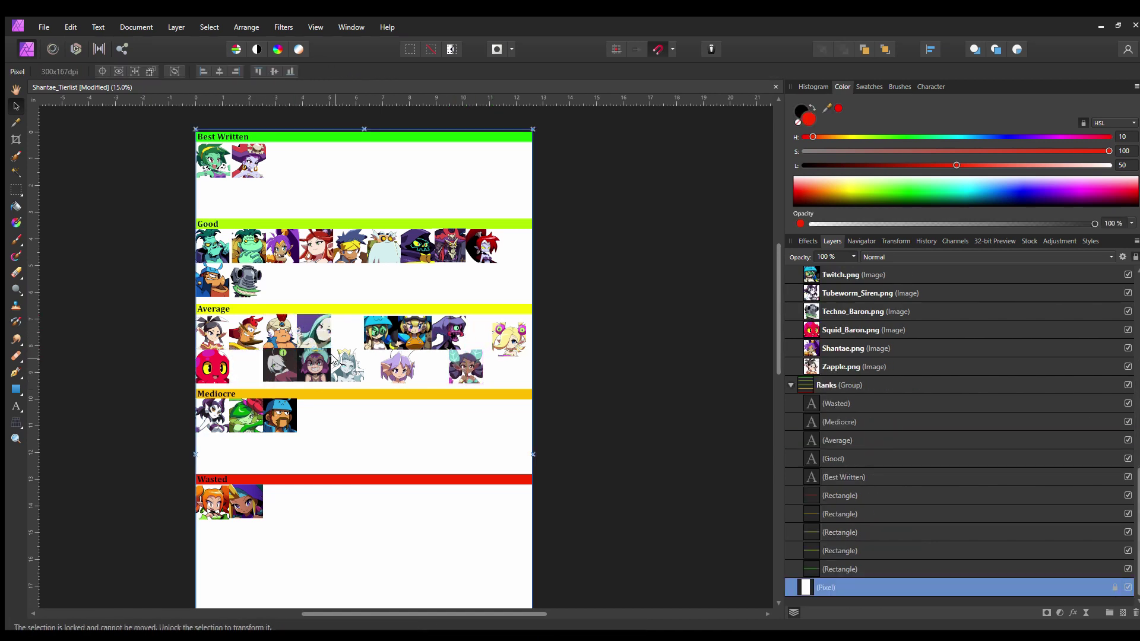
Step: Drag the red Squid_Baron portrait from the lower line into the upper Average line
{"action": "left_click", "coordinate": [372, 334]}
{"action": "left_click", "coordinate": [742, 346]}
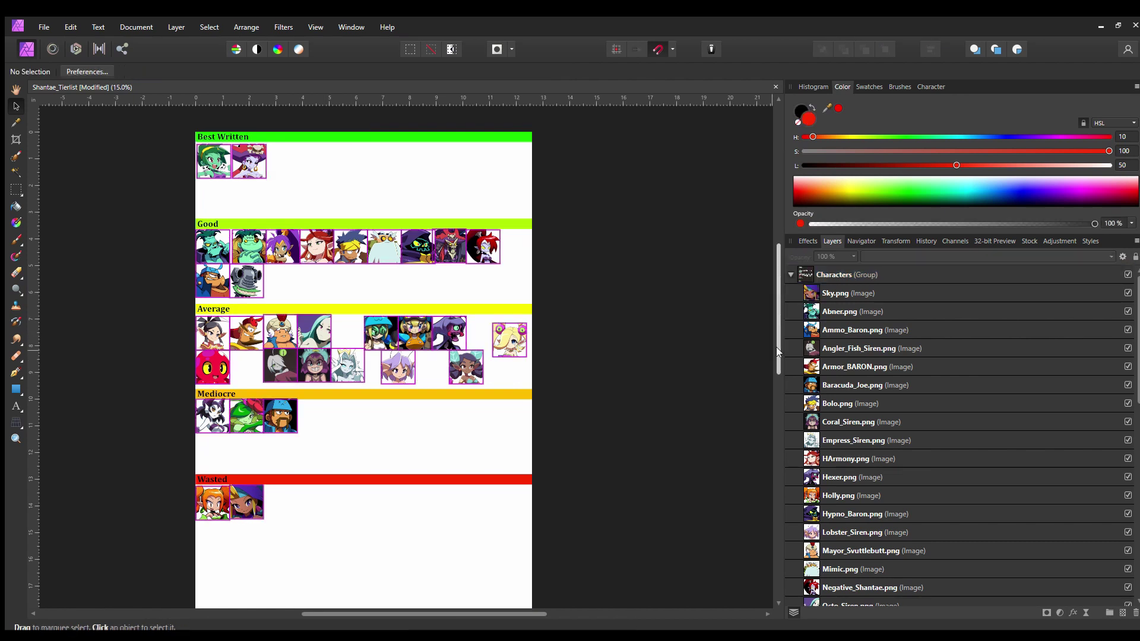
{"action": "left_click", "coordinate": [827, 347]}
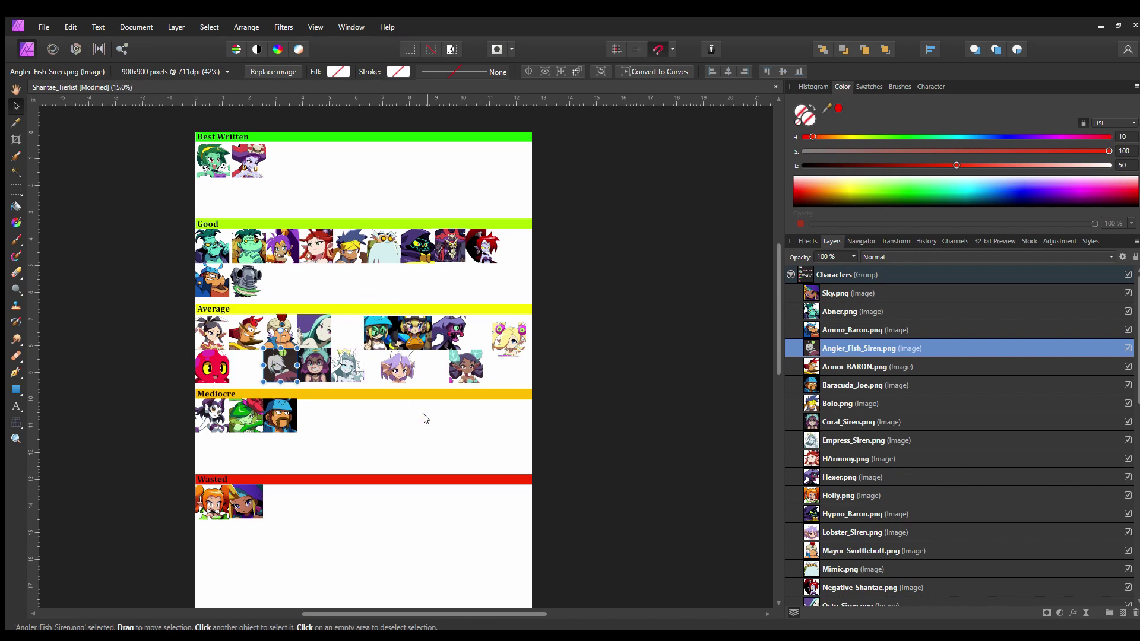
{"action": "left_click", "coordinate": [365, 336]}
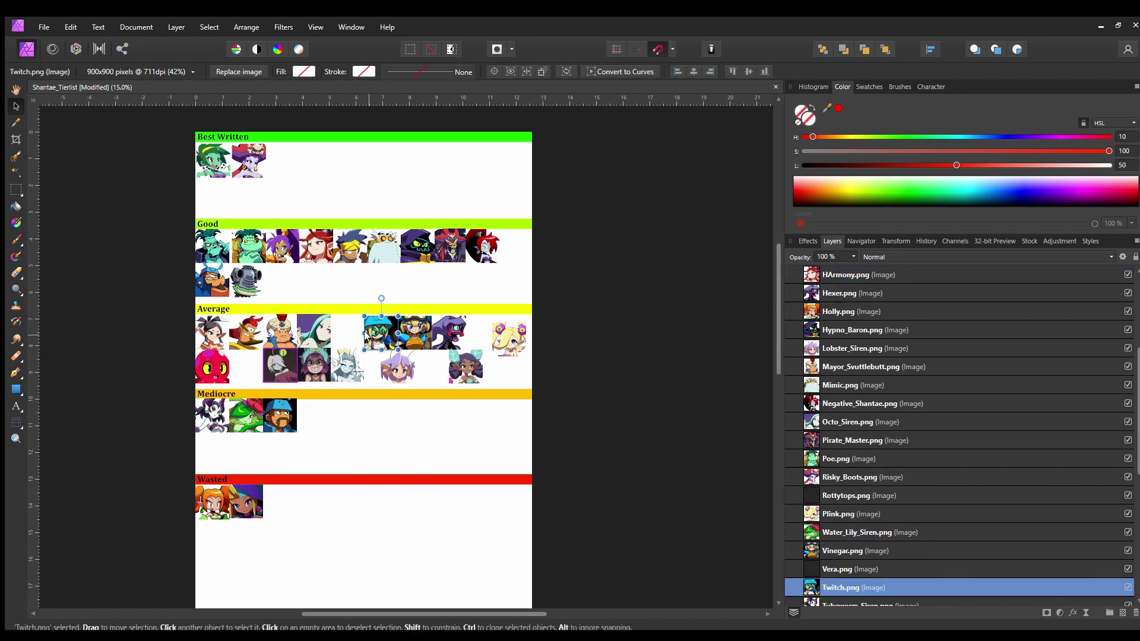
{"action": "left_click", "coordinate": [187, 357]}
{"action": "left_click", "coordinate": [381, 347]}
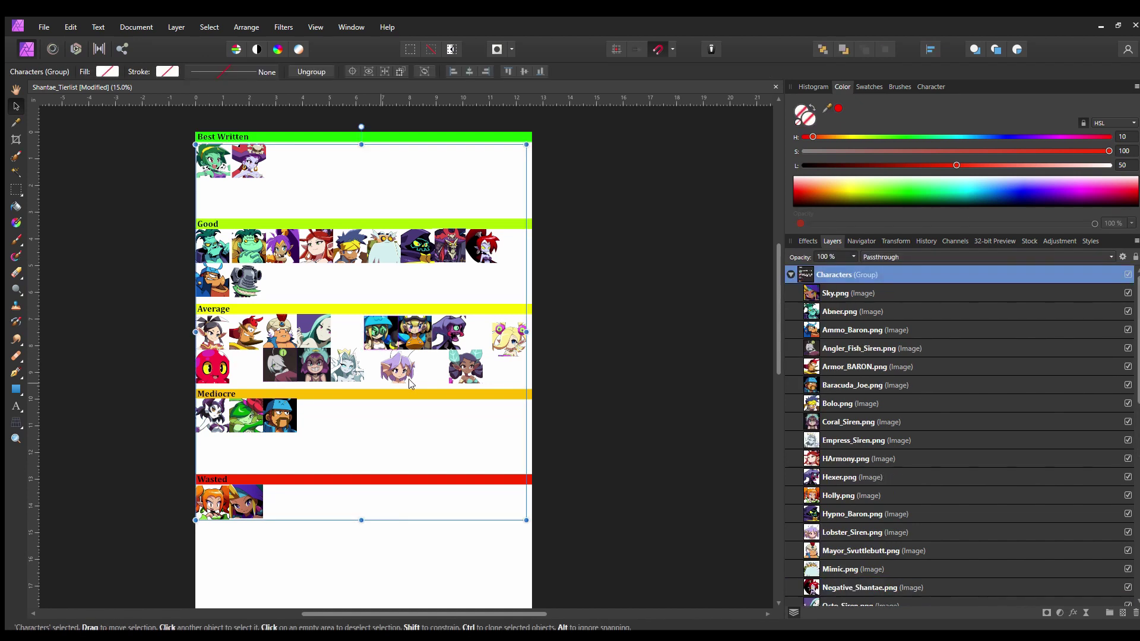
{"action": "left_click", "coordinate": [840, 364]}
{"action": "left_click", "coordinate": [204, 365]}
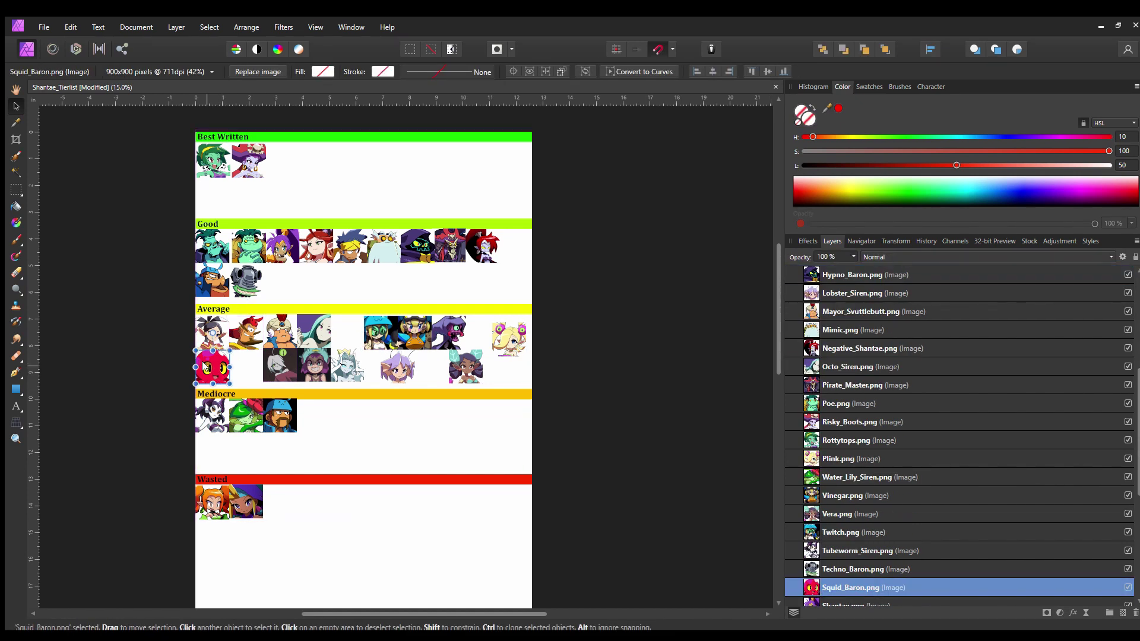
{"action": "left_click_drag", "start_coordinate": [205, 365], "coordinate": [348, 333]}
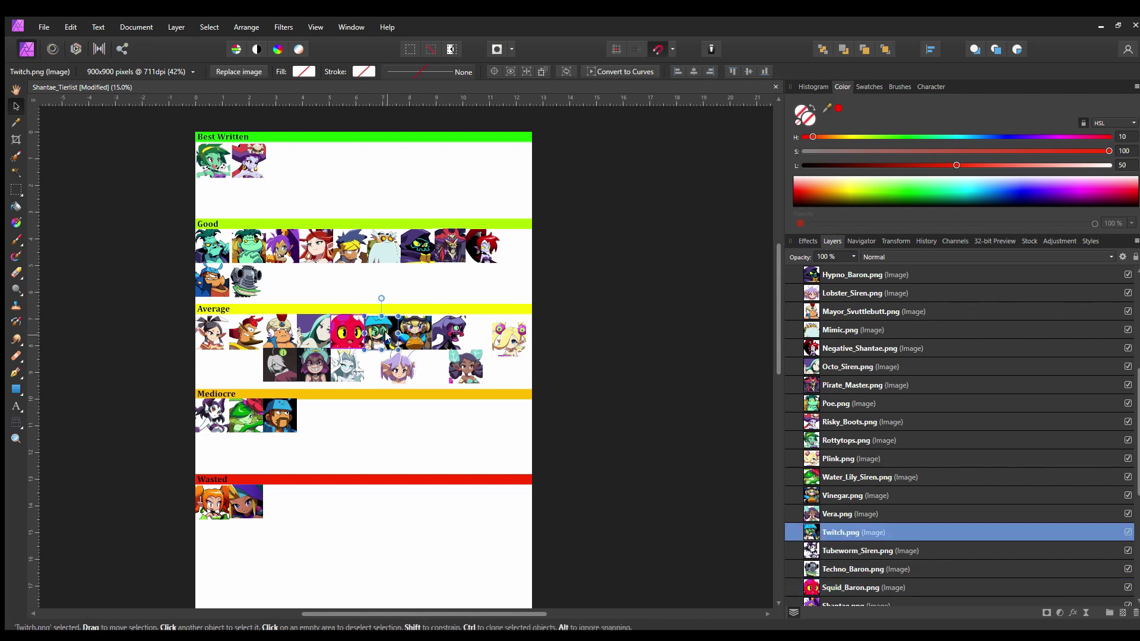
Step: Move Plink into the second Average line and shift Twitch, Vinegar and Hexer right
{"action": "left_click", "coordinate": [509, 339]}
{"action": "left_click_drag", "start_coordinate": [510, 339], "coordinate": [500, 367]}
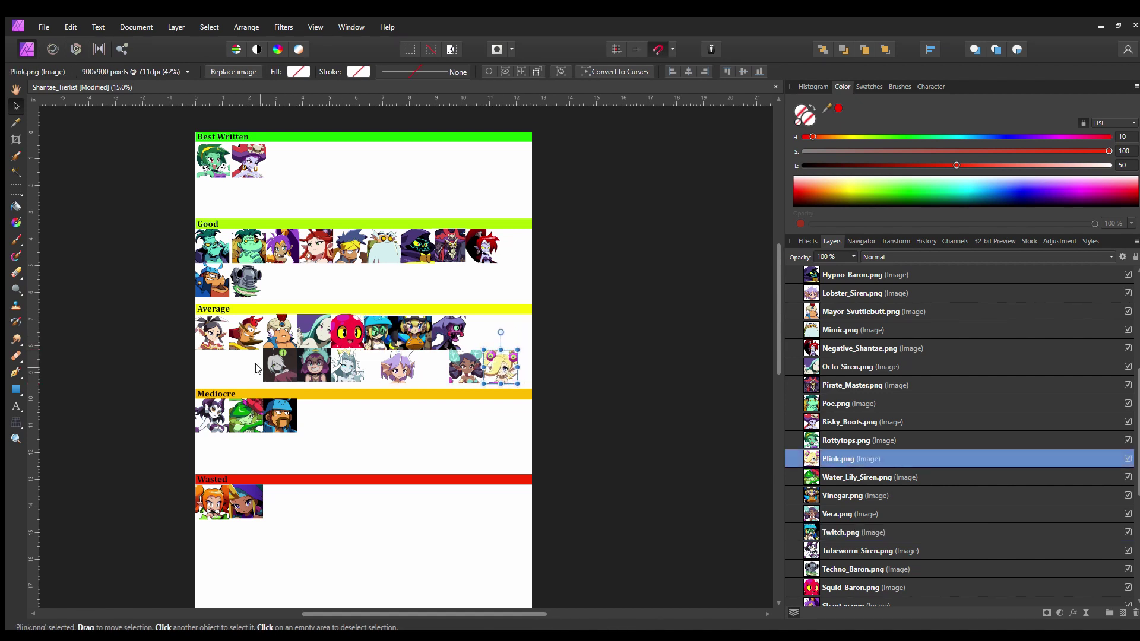
{"action": "left_click", "coordinate": [258, 368]}
{"action": "left_click", "coordinate": [313, 365]}
{"action": "double_click", "coordinate": [313, 365]}
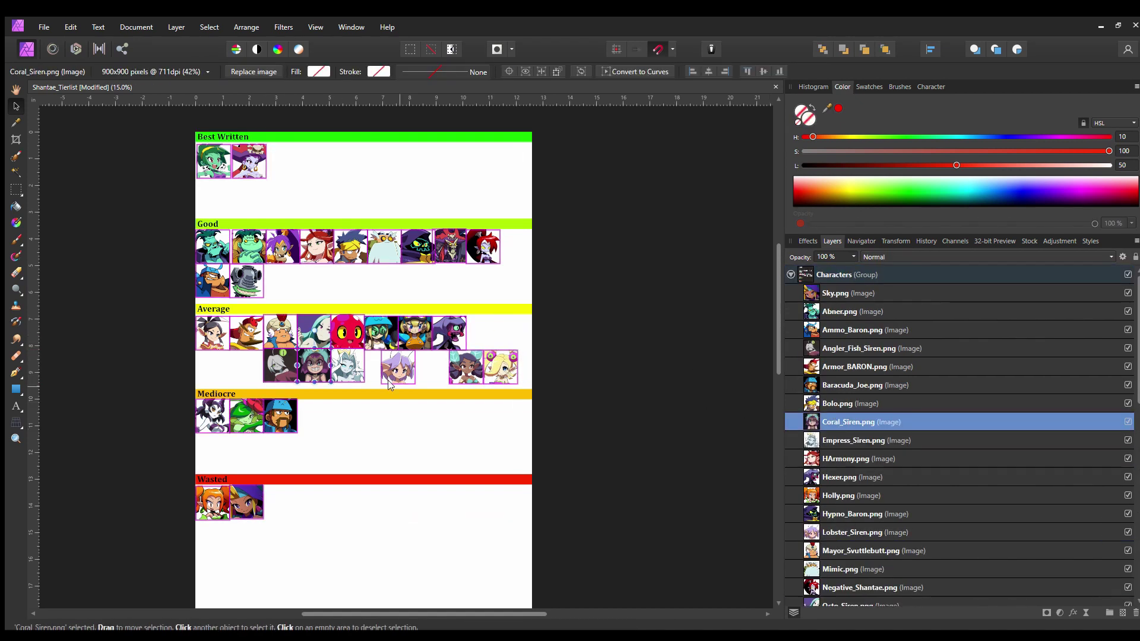
{"action": "left_click", "coordinate": [378, 331]}
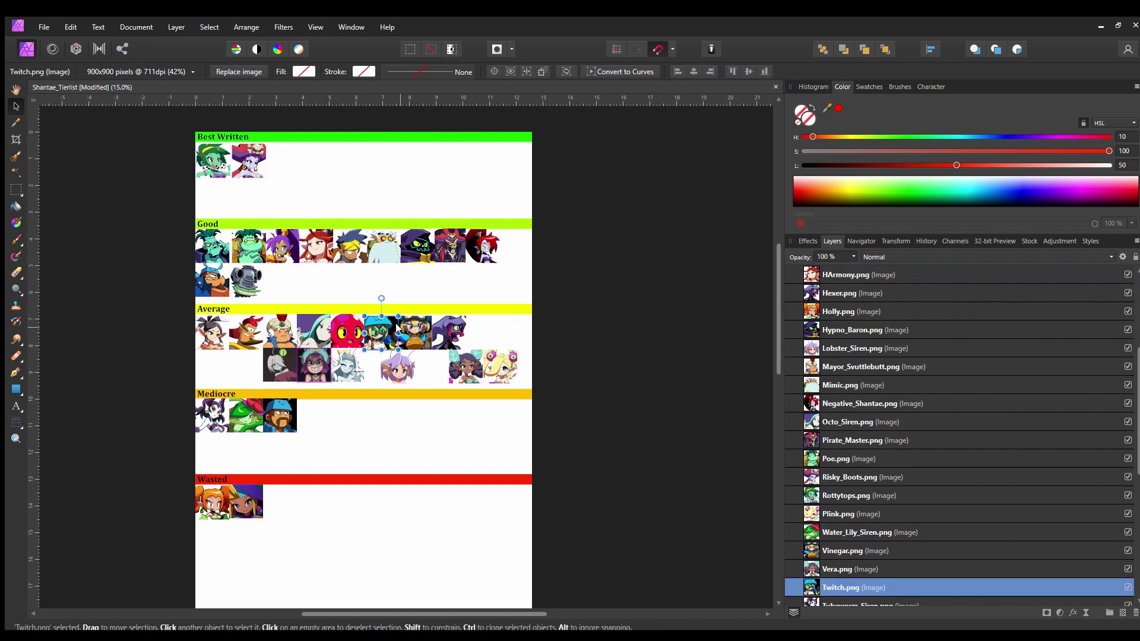
{"action": "left_click", "coordinate": [419, 331], "text": "shift"}
{"action": "left_click", "coordinate": [442, 329], "text": "shift"}
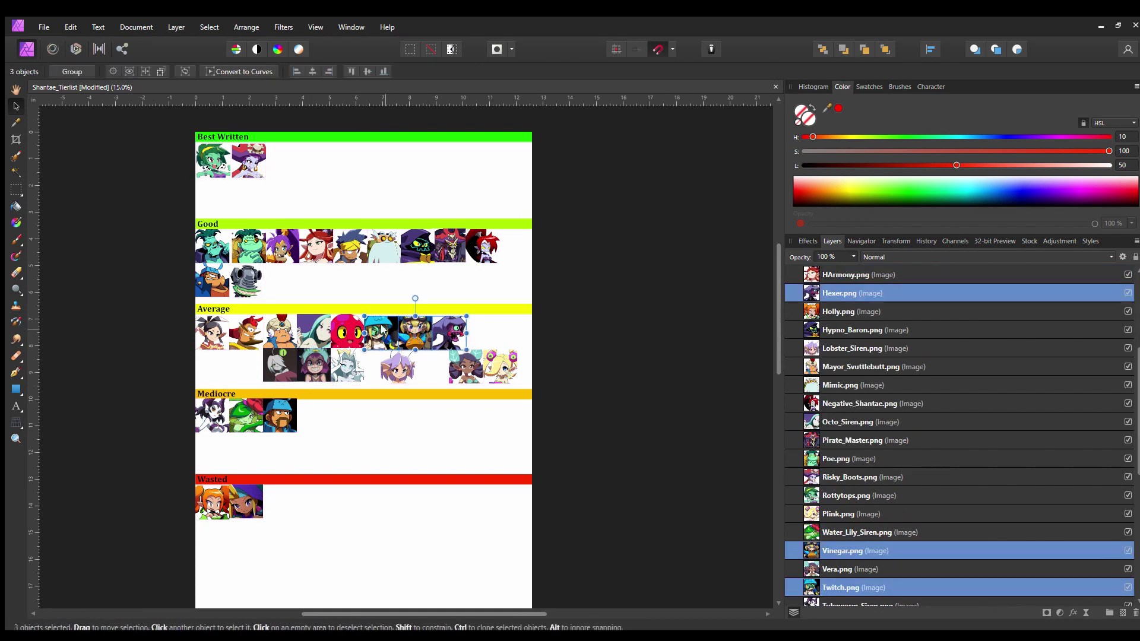
{"action": "left_click_drag", "start_coordinate": [384, 330], "coordinate": [436, 324]}
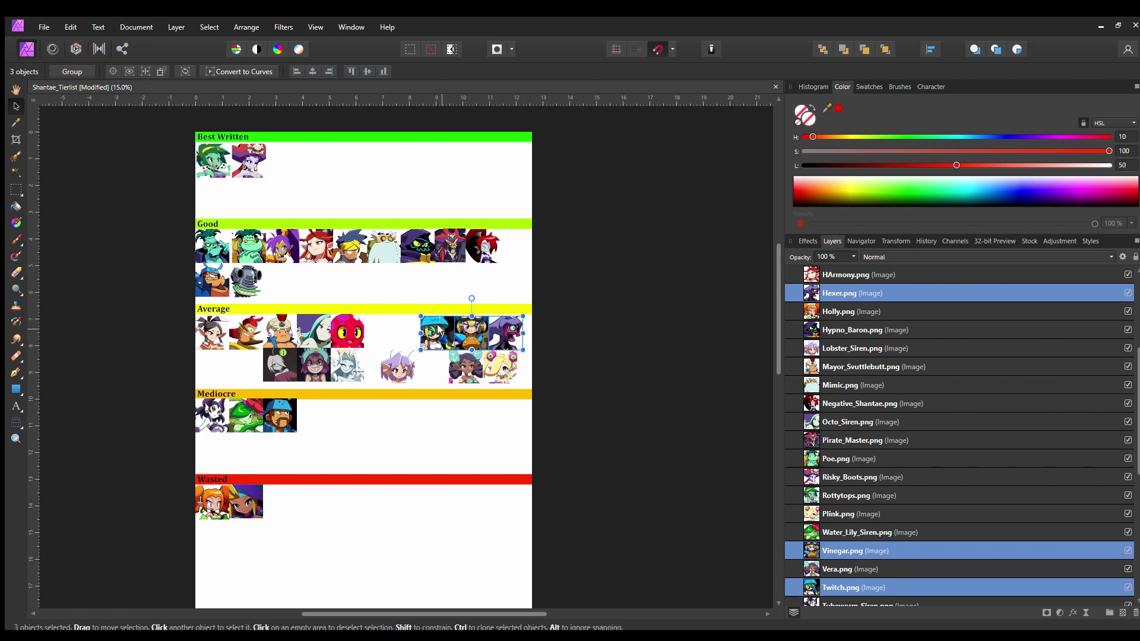
Step: Raise Coral_Siren beside Octo_Siren and drop Twitch, Hexer and Vinegar into the lower line
{"action": "left_click", "coordinate": [311, 357]}
{"action": "left_click_drag", "start_coordinate": [308, 361], "coordinate": [380, 333]}
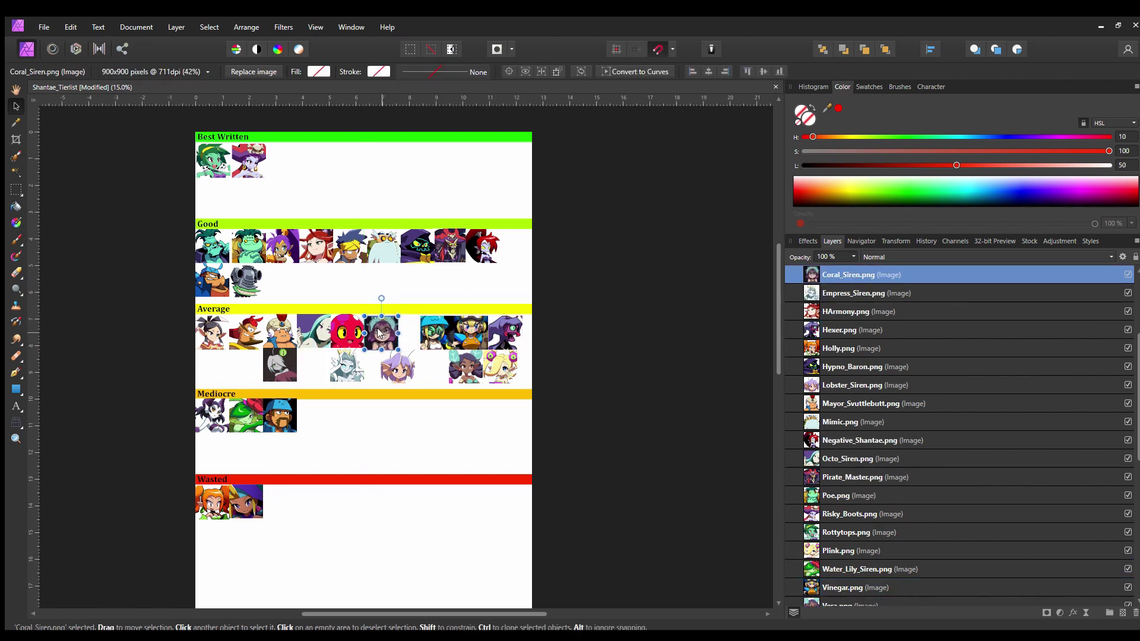
{"action": "left_click", "coordinate": [446, 336]}
{"action": "left_click", "coordinate": [508, 336], "text": "shift"}
{"action": "left_click", "coordinate": [463, 335], "text": "shift"}
{"action": "left_click_drag", "start_coordinate": [463, 335], "coordinate": [411, 332]}
Step: Bring Plink and Vera up beside Empress_Siren and reposition Angler_Fish_Siren in the lower line
{"action": "left_click", "coordinate": [346, 373]}
{"action": "left_click", "coordinate": [492, 367]}
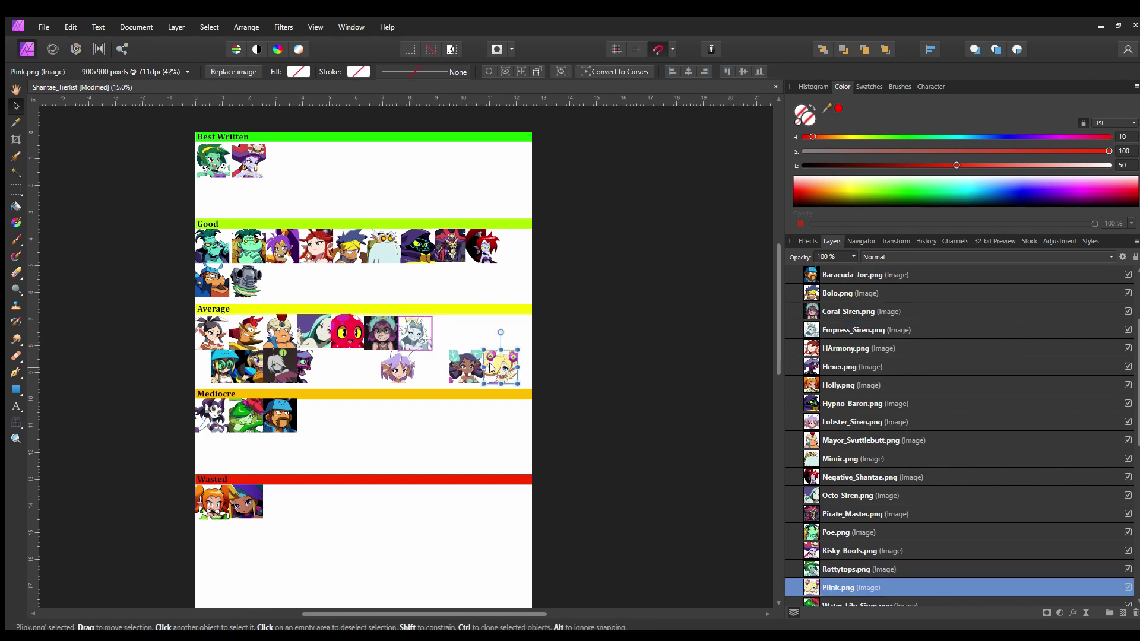
{"action": "left_click_drag", "start_coordinate": [492, 366], "coordinate": [440, 332]}
{"action": "left_click", "coordinate": [457, 374]}
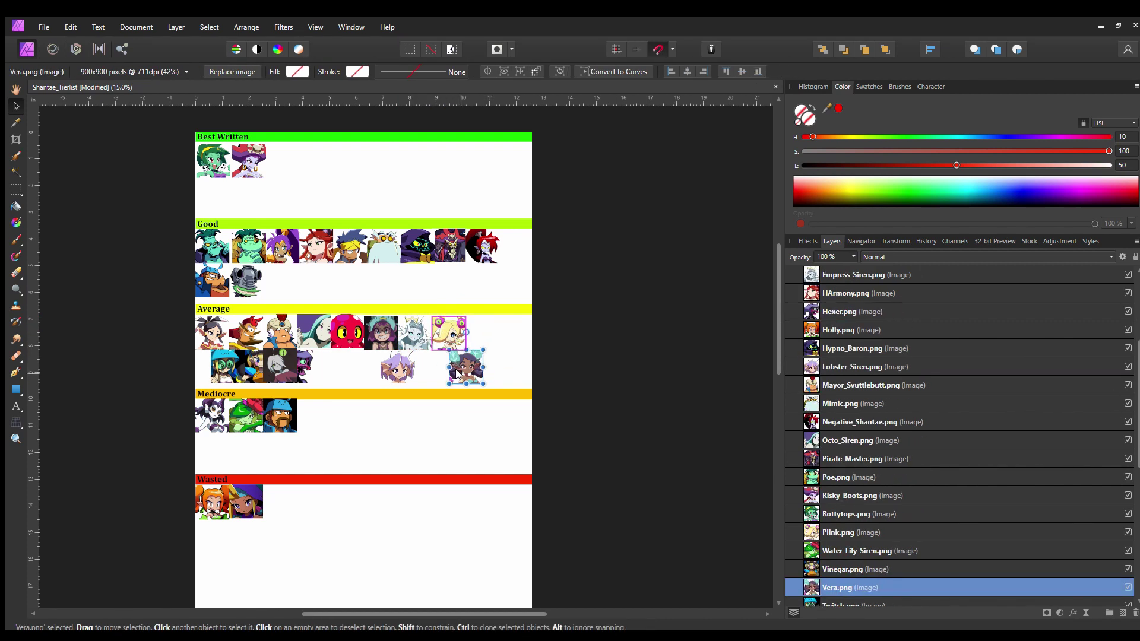
{"action": "left_click_drag", "start_coordinate": [457, 374], "coordinate": [473, 340]}
{"action": "left_click", "coordinate": [276, 367]}
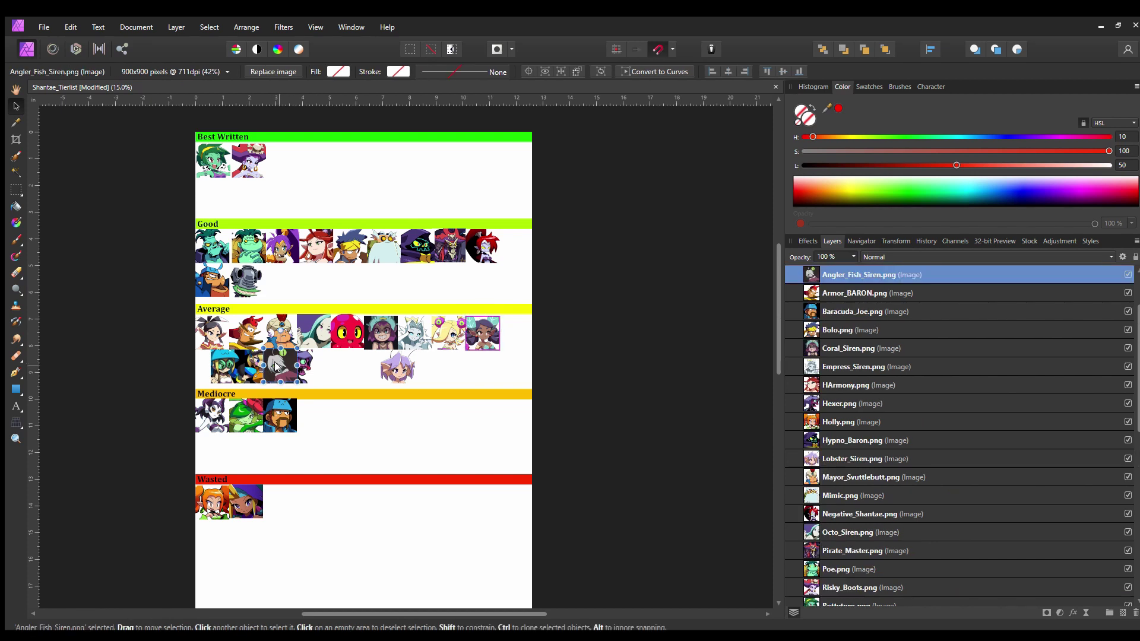
{"action": "left_click_drag", "start_coordinate": [276, 366], "coordinate": [343, 368]}
Step: Try moving Twitch, Vinegar and Hexer together, undoing an accidental resize and the nudge
{"action": "left_click", "coordinate": [448, 337]}
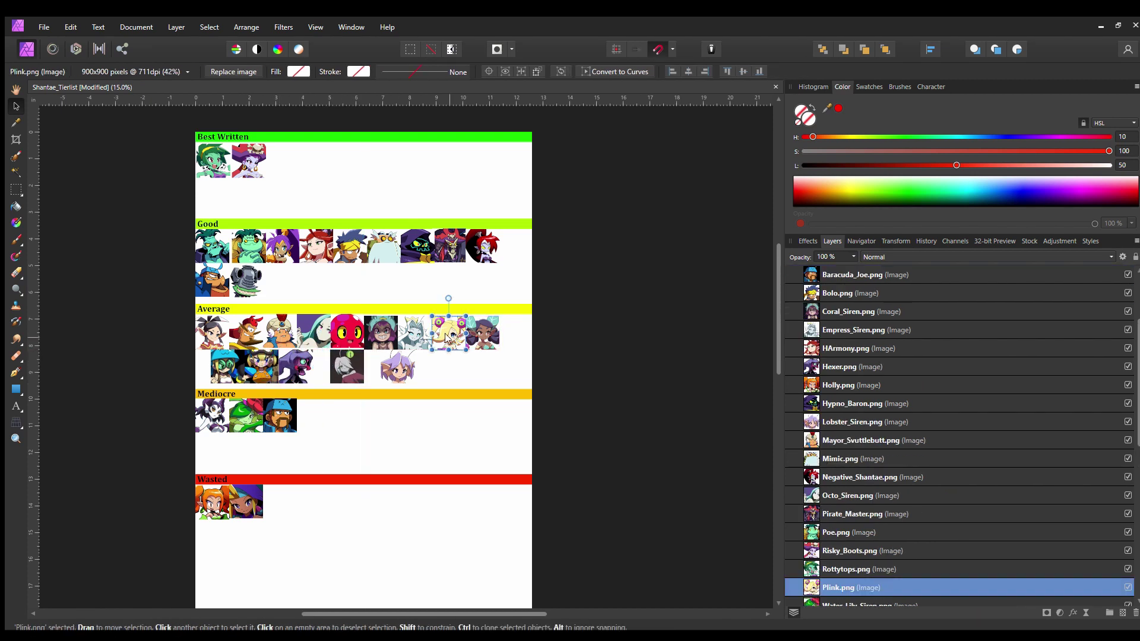
{"action": "left_click", "coordinate": [398, 365]}
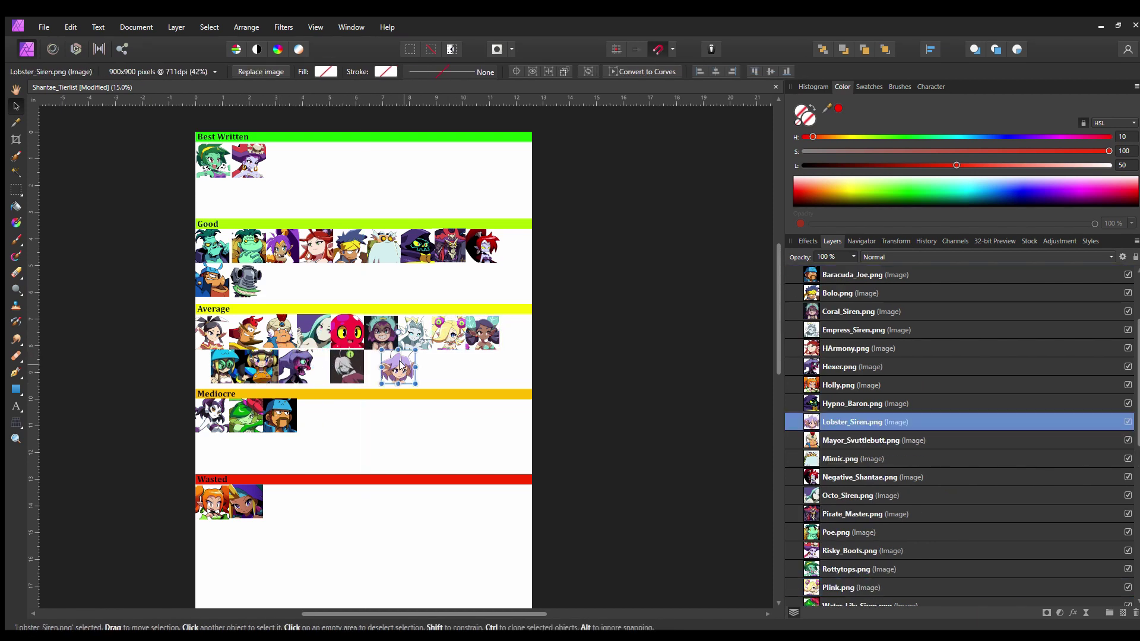
{"action": "left_click", "coordinate": [231, 368]}
{"action": "left_click", "coordinate": [300, 365], "text": "shift"}
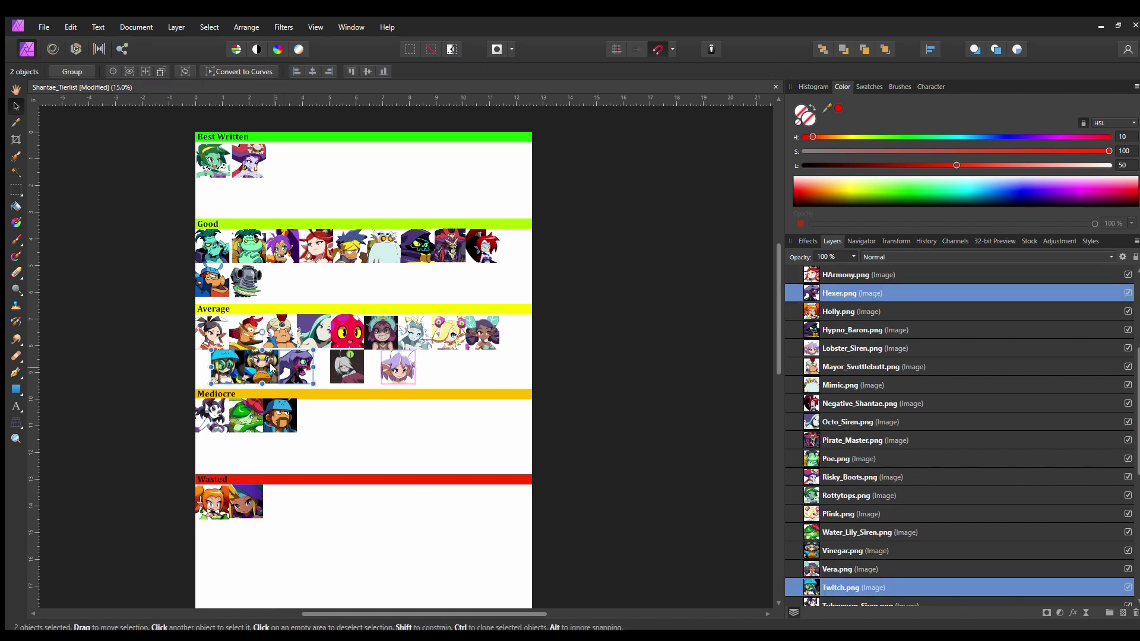
{"action": "left_click", "coordinate": [268, 363], "text": "shift"}
{"action": "left_click_drag", "start_coordinate": [325, 368], "coordinate": [240, 366]}
{"action": "key", "text": "ctrl+z"}
{"action": "left_click", "coordinate": [240, 366]}
{"action": "left_click", "coordinate": [279, 365], "text": "shift"}
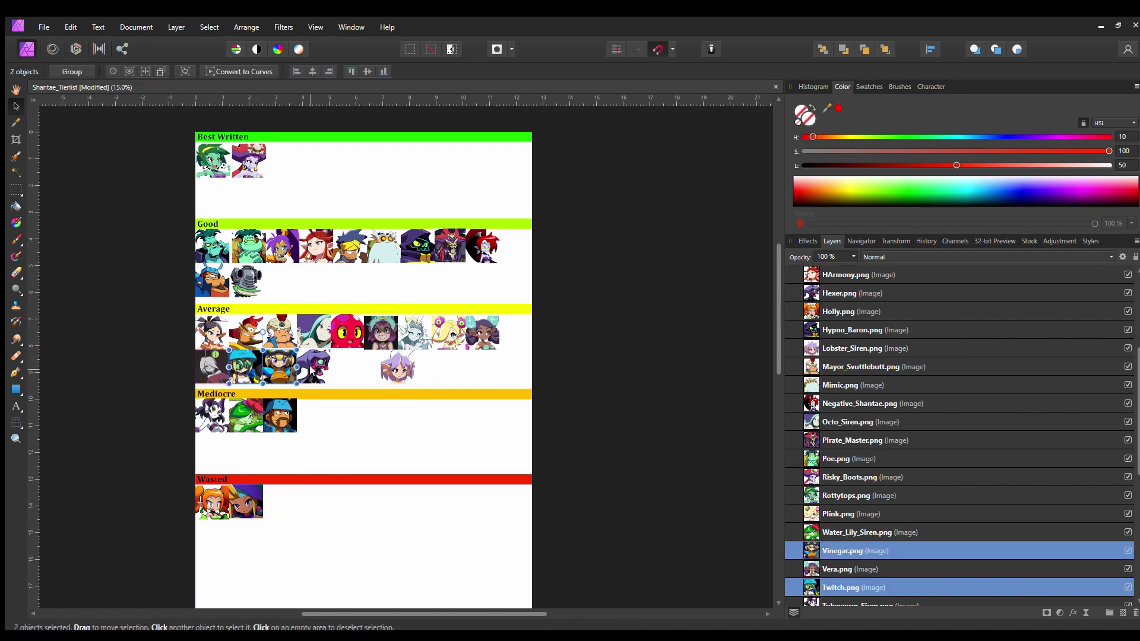
{"action": "left_click", "coordinate": [314, 368], "text": "shift"}
{"action": "left_click_drag", "start_coordinate": [249, 367], "coordinate": [349, 362]}
{"action": "key", "text": "ctrl+z"}
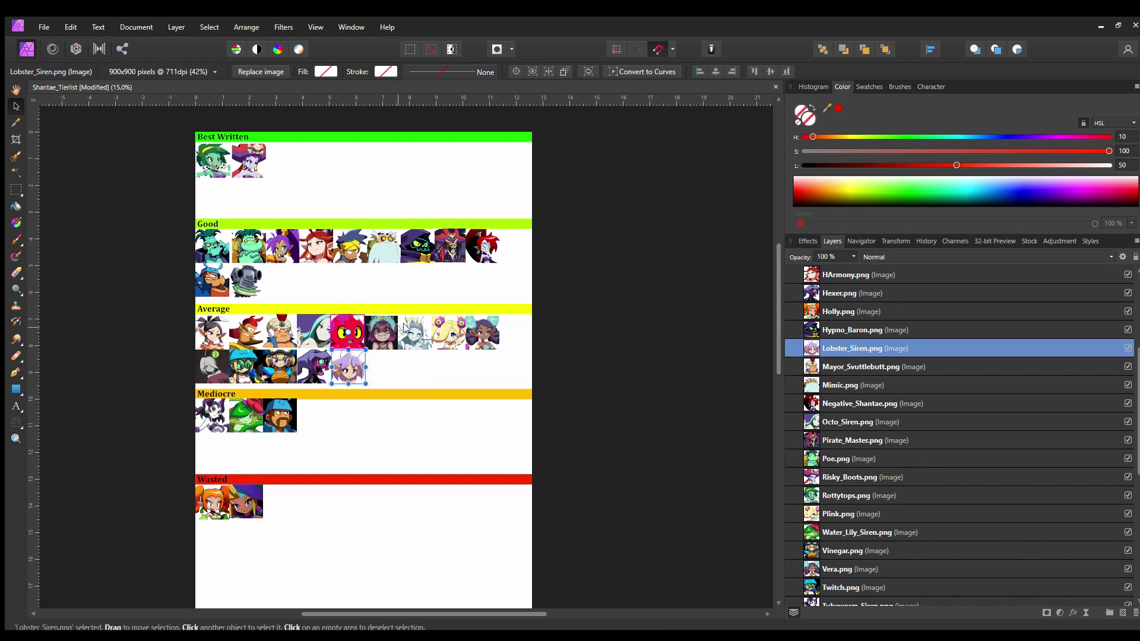
Step: Move Mayor_Svuttlebutt further right in the first row and check the portraits' order
{"action": "left_click", "coordinate": [283, 329]}
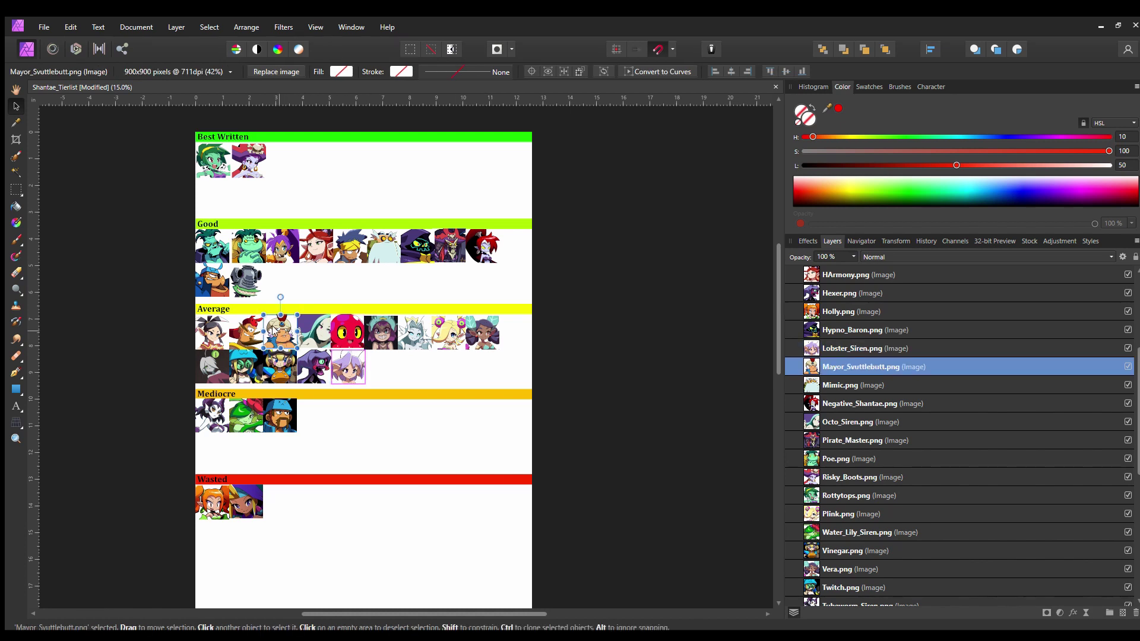
{"action": "left_click_drag", "start_coordinate": [299, 328], "coordinate": [420, 336]}
{"action": "left_click", "coordinate": [314, 331]}
{"action": "left_click", "coordinate": [350, 331], "text": "shift"}
{"action": "left_click", "coordinate": [380, 330]}
{"action": "left_click", "coordinate": [400, 330]}
{"action": "left_click", "coordinate": [415, 332]}
{"action": "left_click", "coordinate": [440, 335], "text": "shift"}
{"action": "left_click", "coordinate": [470, 337], "text": "shift"}
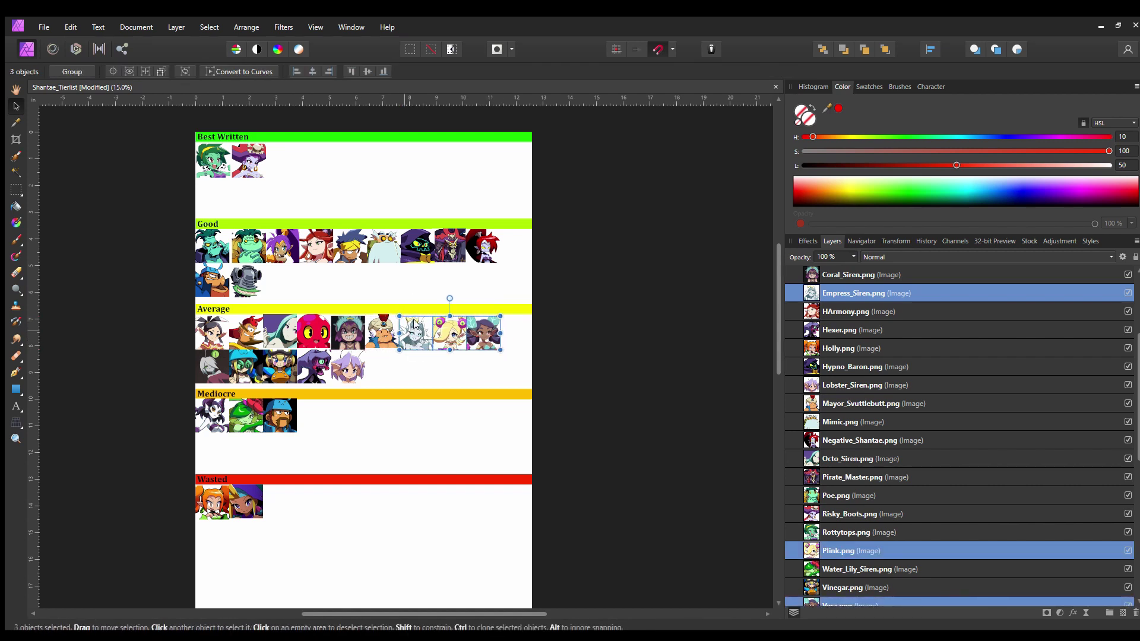
{"action": "left_click", "coordinate": [397, 330]}
{"action": "left_click", "coordinate": [395, 330]}
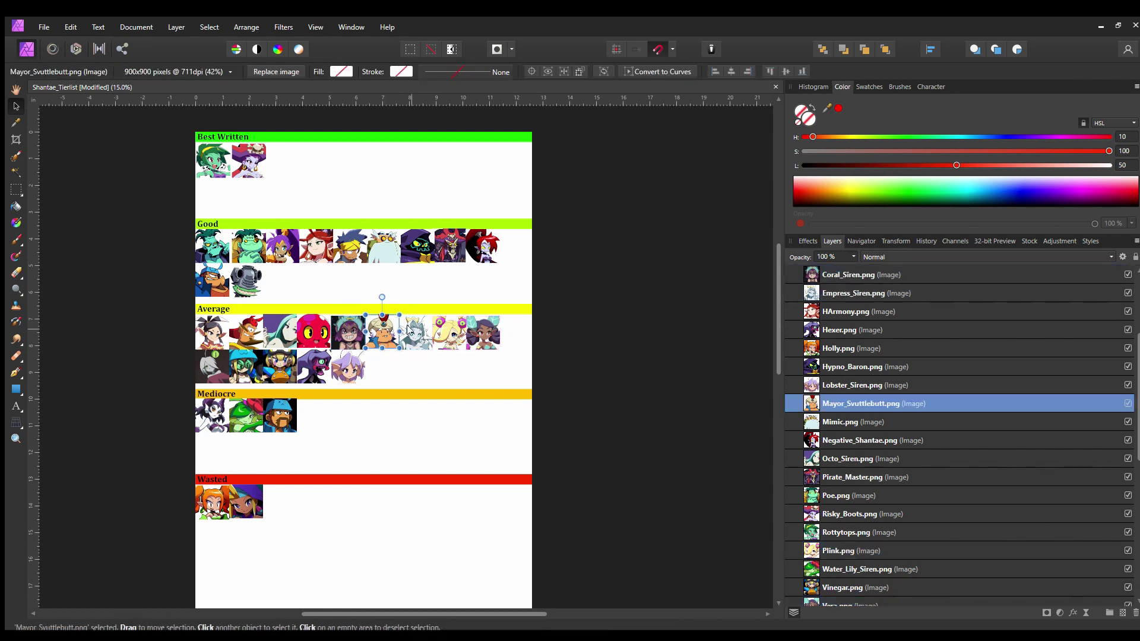
{"action": "left_click", "coordinate": [408, 329]}
{"action": "left_click", "coordinate": [243, 270]}
Step: Nudge Poe slightly left and move Harmony down to the Good tier's second line
{"action": "left_click", "coordinate": [246, 244]}
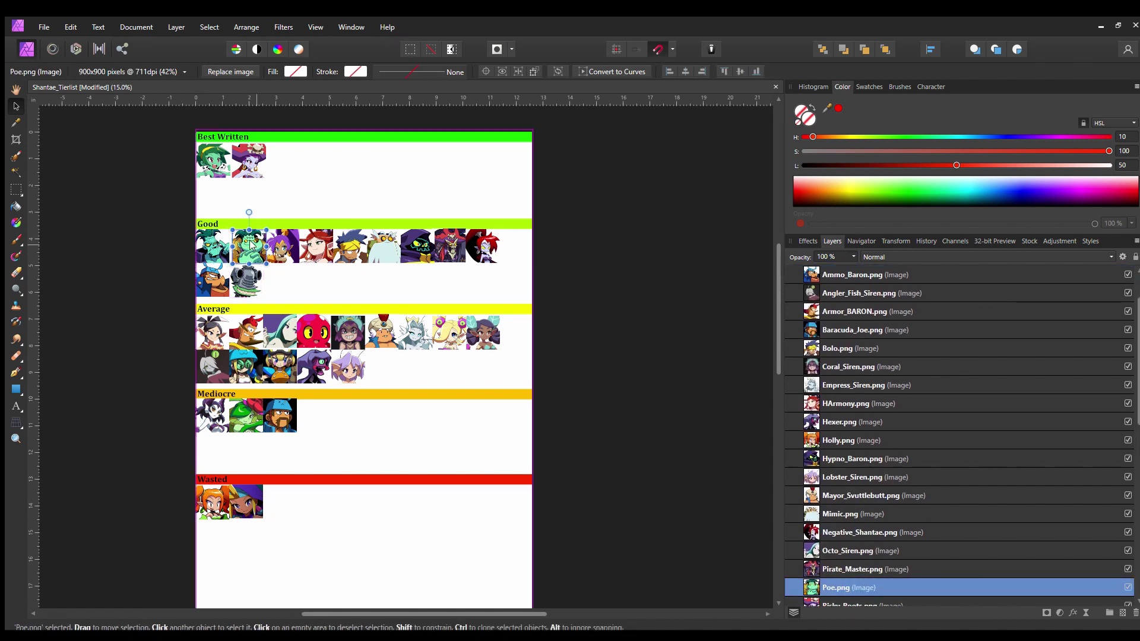
{"action": "left_click_drag", "start_coordinate": [246, 250], "coordinate": [244, 251]}
{"action": "left_click", "coordinate": [280, 250]}
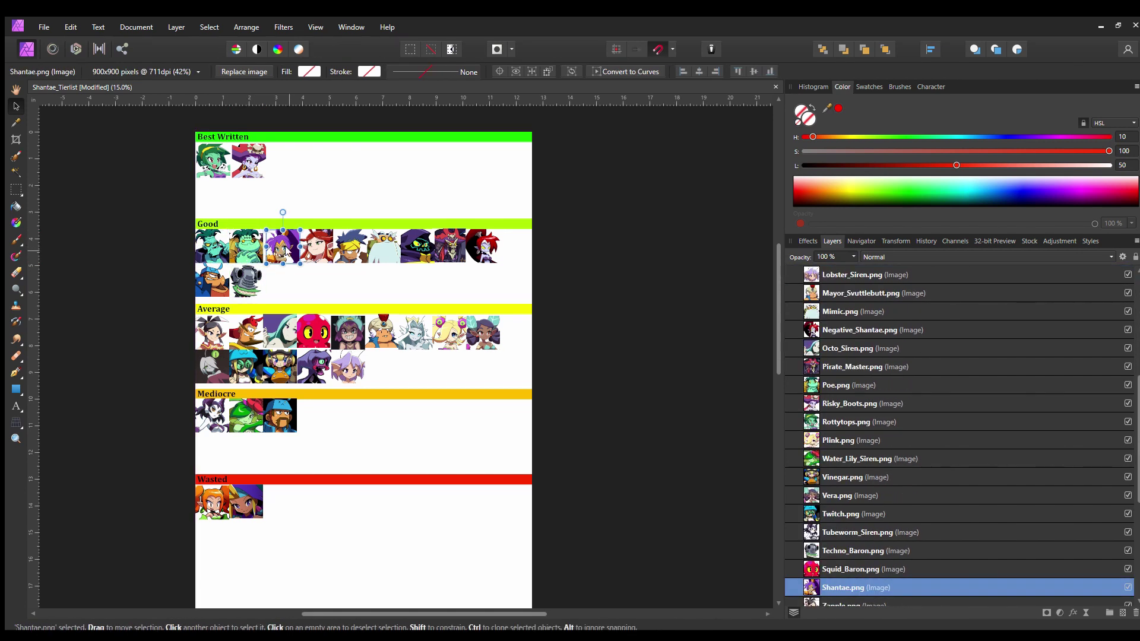
{"action": "left_click", "coordinate": [317, 249]}
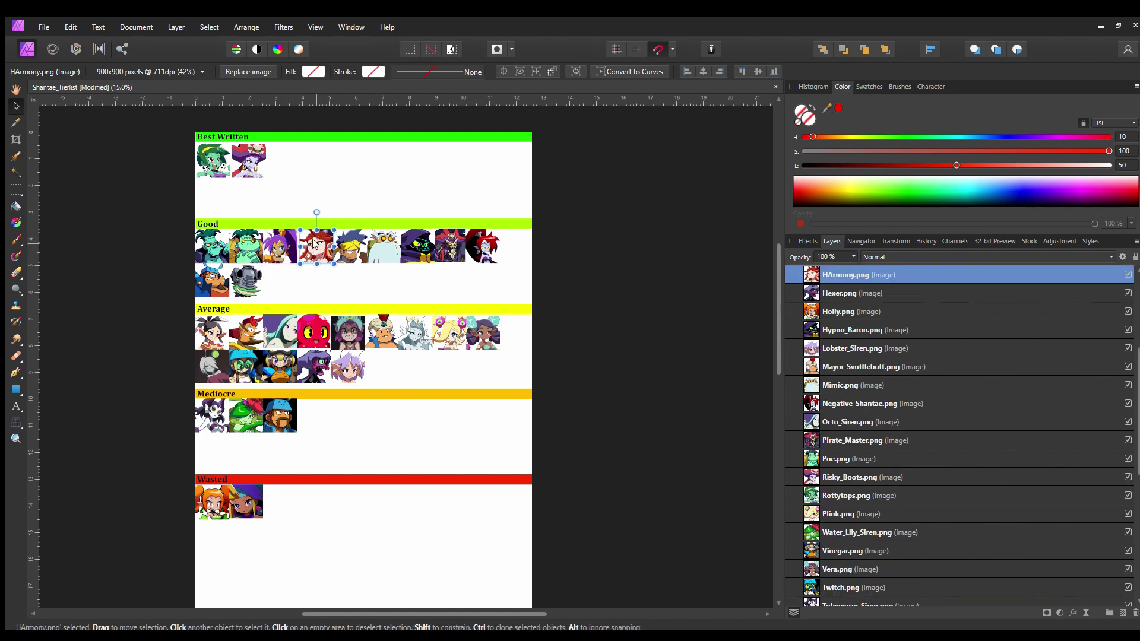
{"action": "left_click_drag", "start_coordinate": [315, 248], "coordinate": [314, 282]}
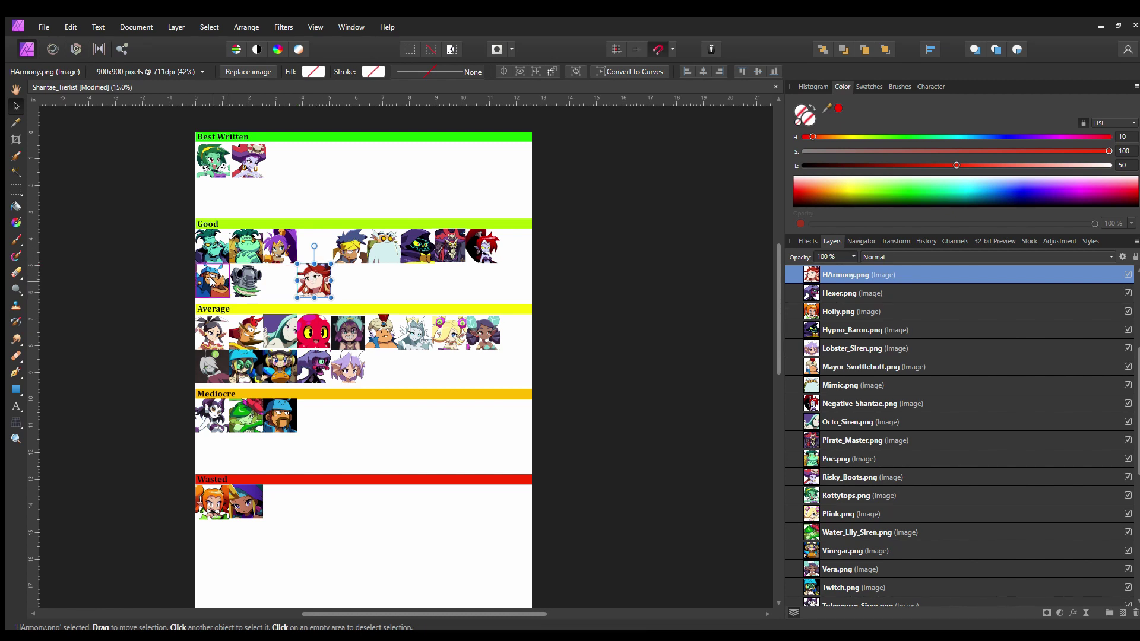
Step: Reposition Mimic and Bolo in the Good row and move Negative Shantae to the second line
{"action": "left_click", "coordinate": [460, 254]}
{"action": "left_click", "coordinate": [417, 248]}
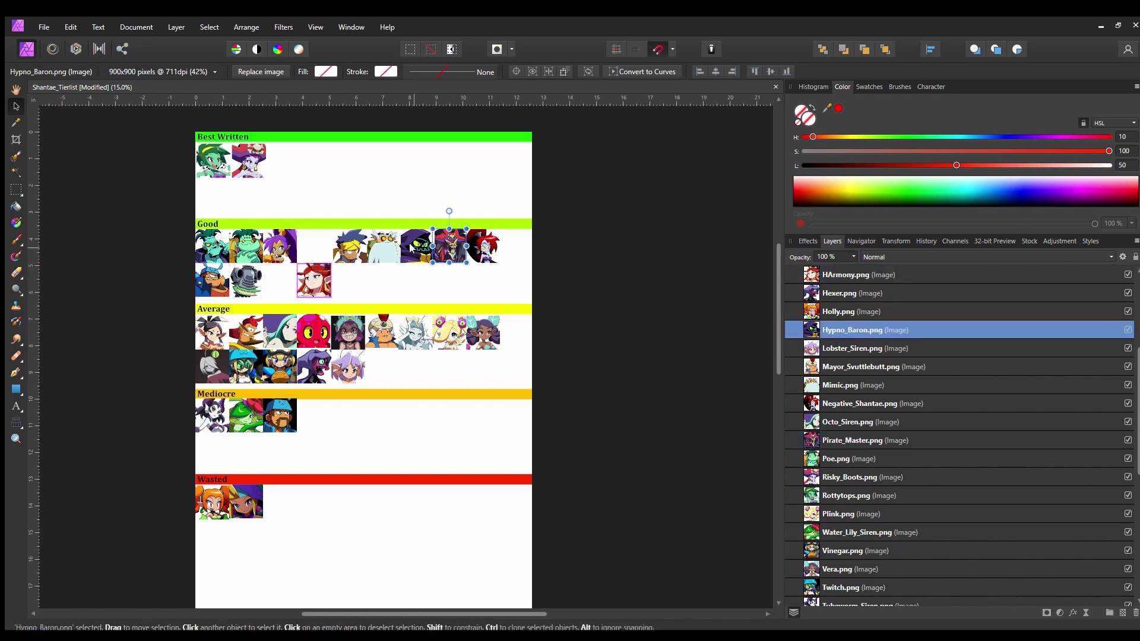
{"action": "left_click", "coordinate": [377, 248]}
{"action": "left_click", "coordinate": [449, 246]}
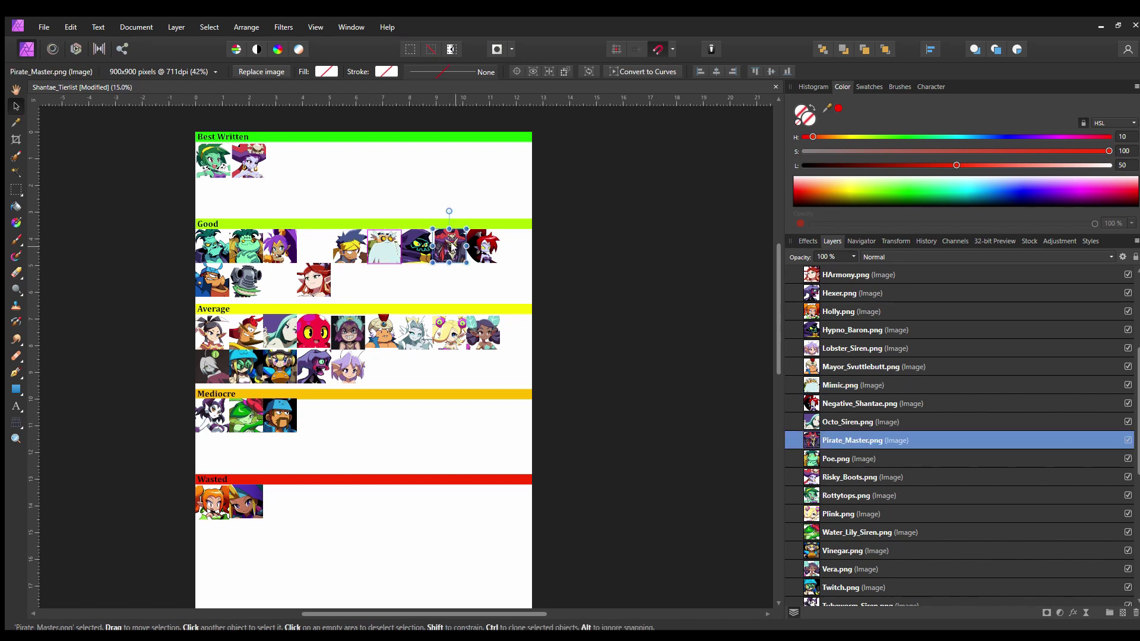
{"action": "mouse_move", "coordinate": [382, 247]}
{"action": "left_mouse_down"}
{"action": "mouse_move", "coordinate": [315, 248]}
{"action": "mouse_move", "coordinate": [385, 246]}
{"action": "left_mouse_up"}
{"action": "left_click", "coordinate": [353, 246]}
{"action": "left_click_drag", "start_coordinate": [411, 247], "coordinate": [342, 246]}
{"action": "left_click", "coordinate": [381, 249]}
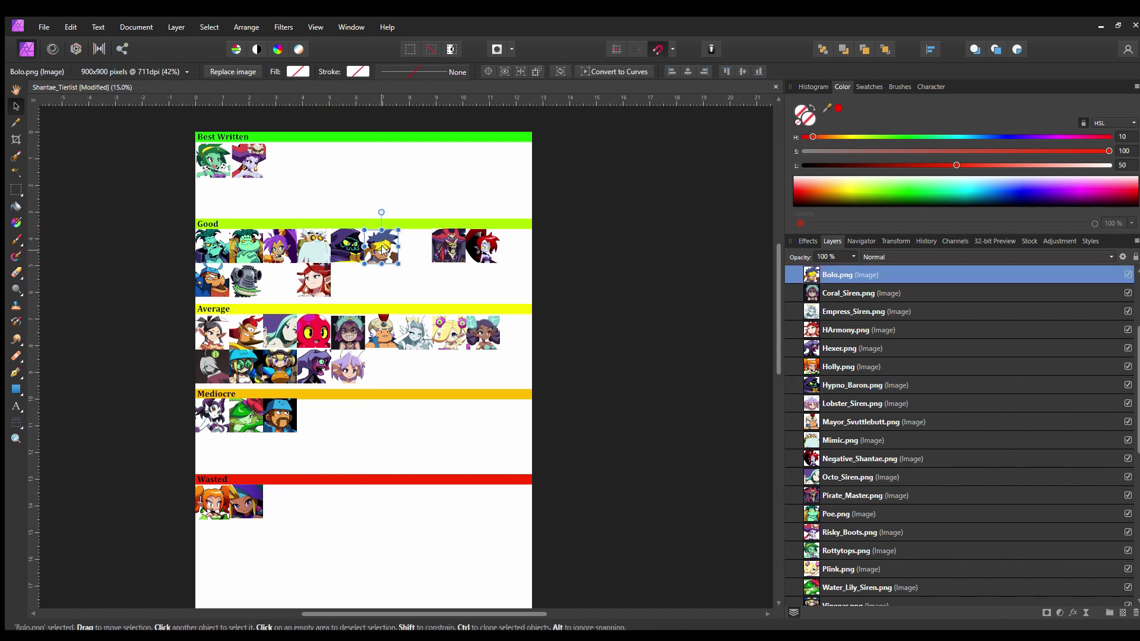
{"action": "left_click", "coordinate": [442, 245]}
{"action": "left_click_drag", "start_coordinate": [482, 246], "coordinate": [383, 281]}
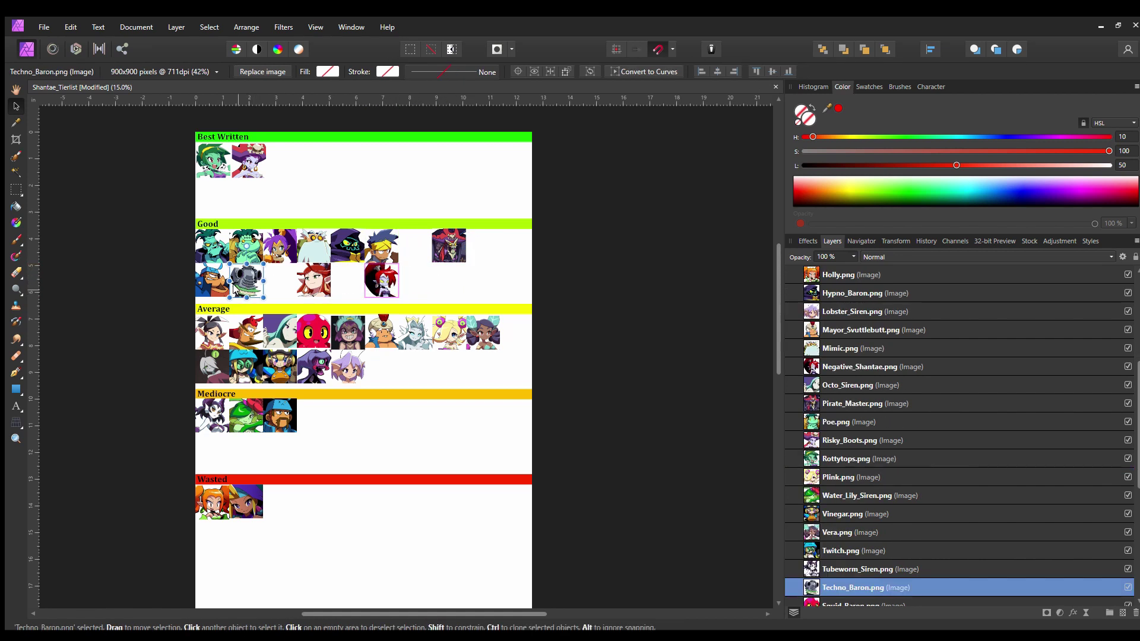
Step: Bring Ammo Baron up into the first Good line and place Bolo beside it
{"action": "left_click_drag", "start_coordinate": [202, 276], "coordinate": [374, 249]}
{"action": "left_click", "coordinate": [373, 250]}
{"action": "left_click", "coordinate": [410, 247]}
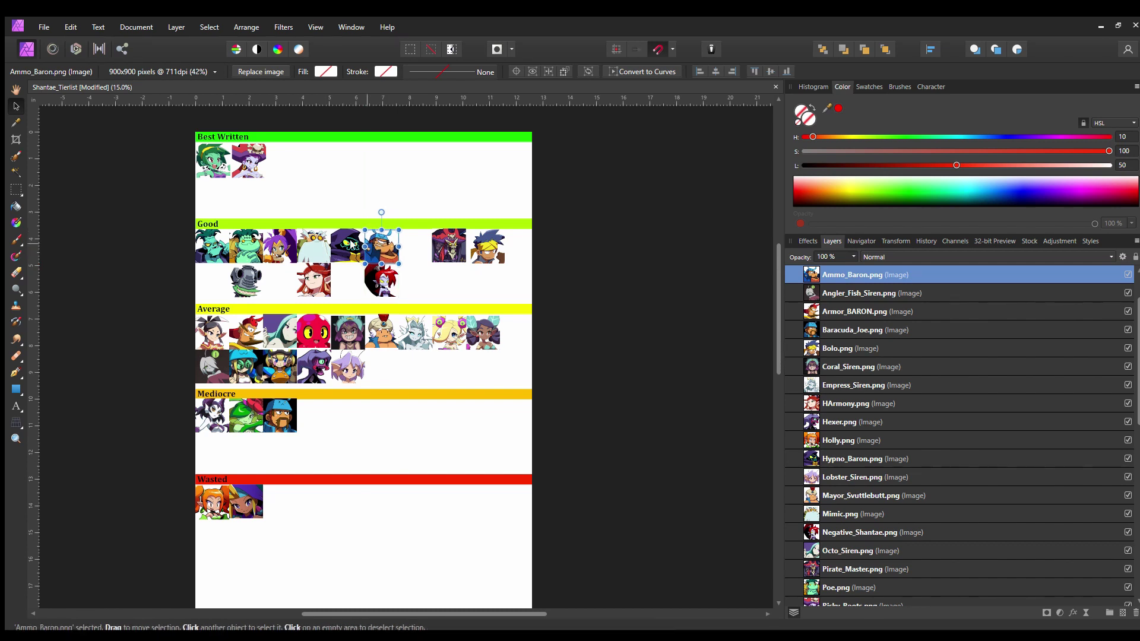
{"action": "left_click", "coordinate": [446, 248]}
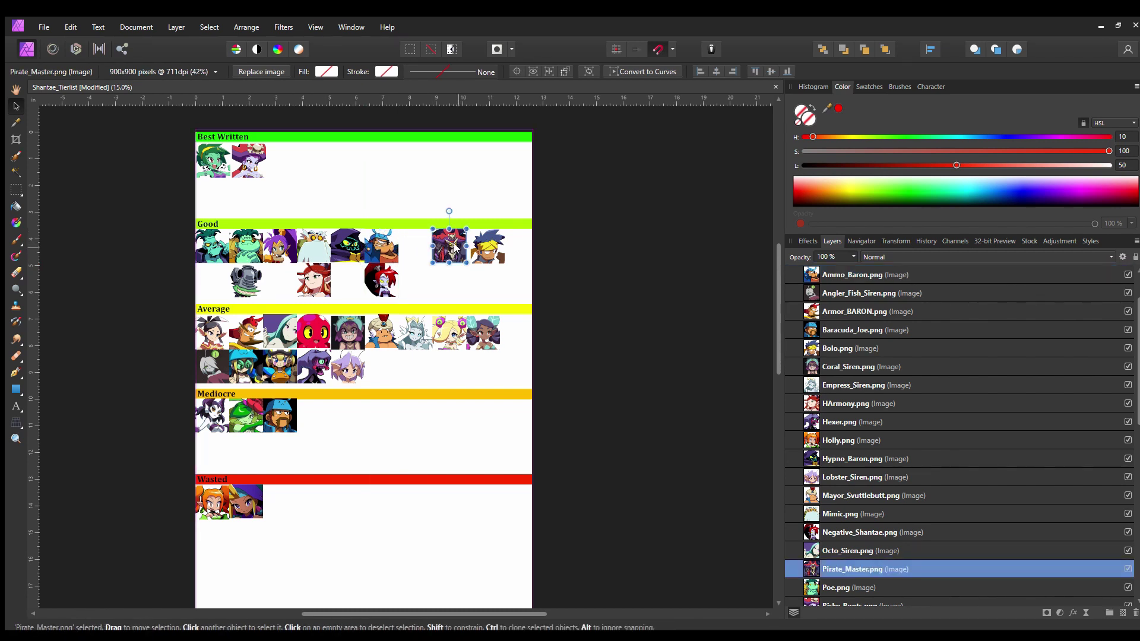
{"action": "left_click_drag", "start_coordinate": [487, 246], "coordinate": [418, 246]}
{"action": "left_click", "coordinate": [448, 249]}
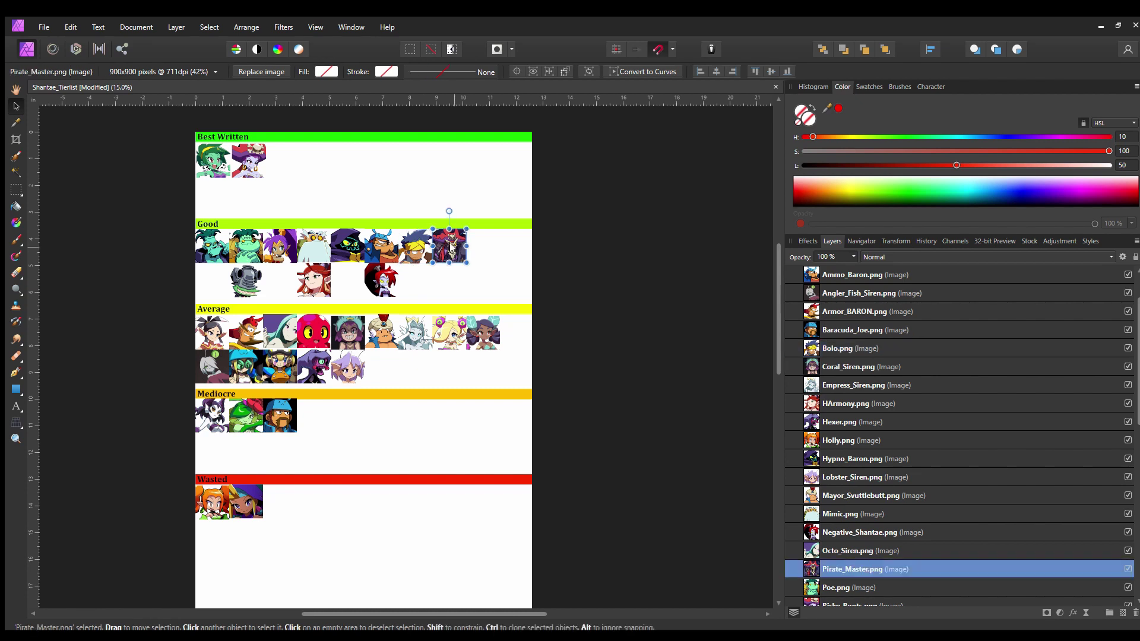
Step: Put Harmony at the first line's end, then Techno Baron and Negative Shantae starting line two
{"action": "left_click", "coordinate": [247, 284]}
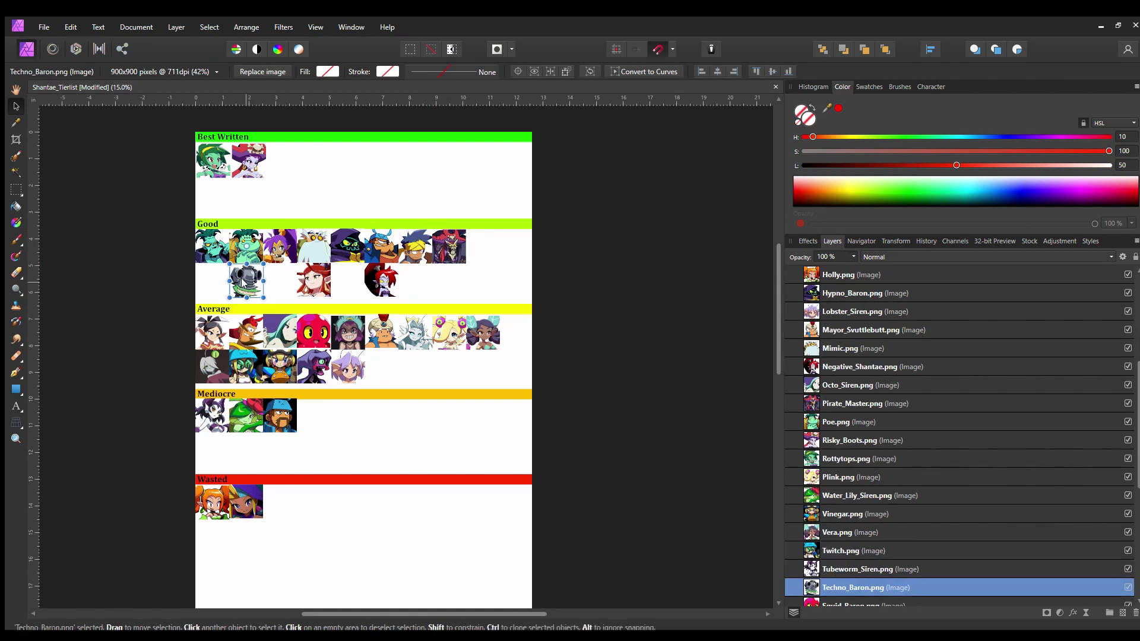
{"action": "left_click_drag", "start_coordinate": [305, 285], "coordinate": [480, 252]}
{"action": "left_click_drag", "start_coordinate": [248, 279], "coordinate": [215, 282]}
{"action": "left_click_drag", "start_coordinate": [380, 280], "coordinate": [247, 281]}
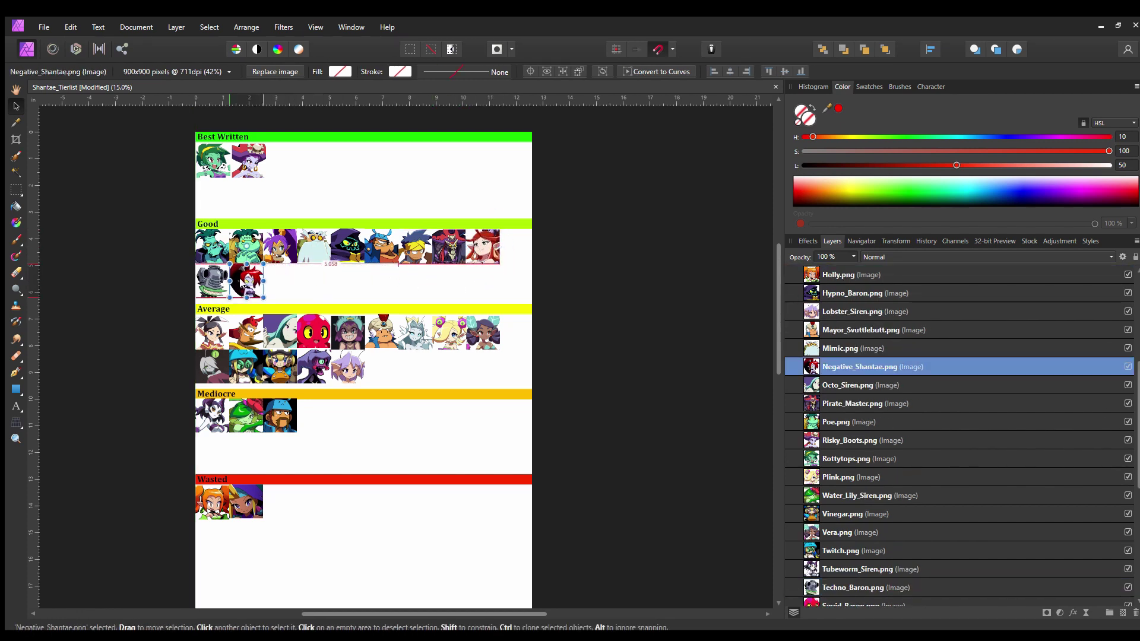
{"action": "left_click", "coordinate": [837, 294]}
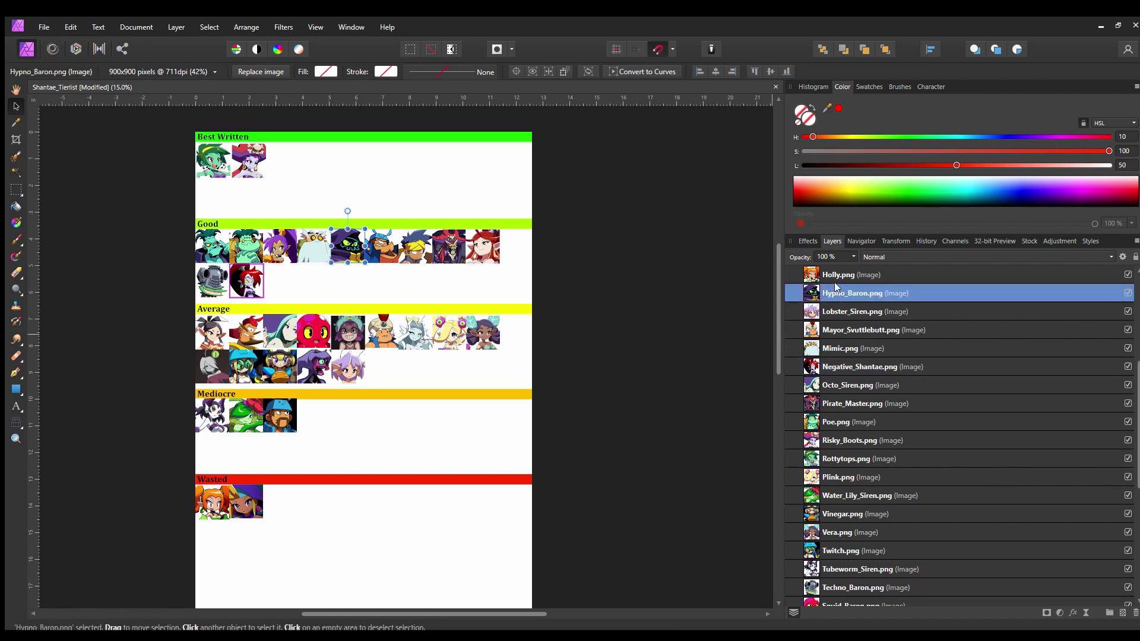
{"action": "scroll", "coordinate": [828, 289], "scroll_direction": "up", "scroll_amount": 3}
{"action": "scroll", "coordinate": [828, 289], "scroll_direction": "up", "scroll_amount": 2}
Step: Collapse the Characters and Ranks layer groups and clear the selection
{"action": "left_click", "coordinate": [791, 274]}
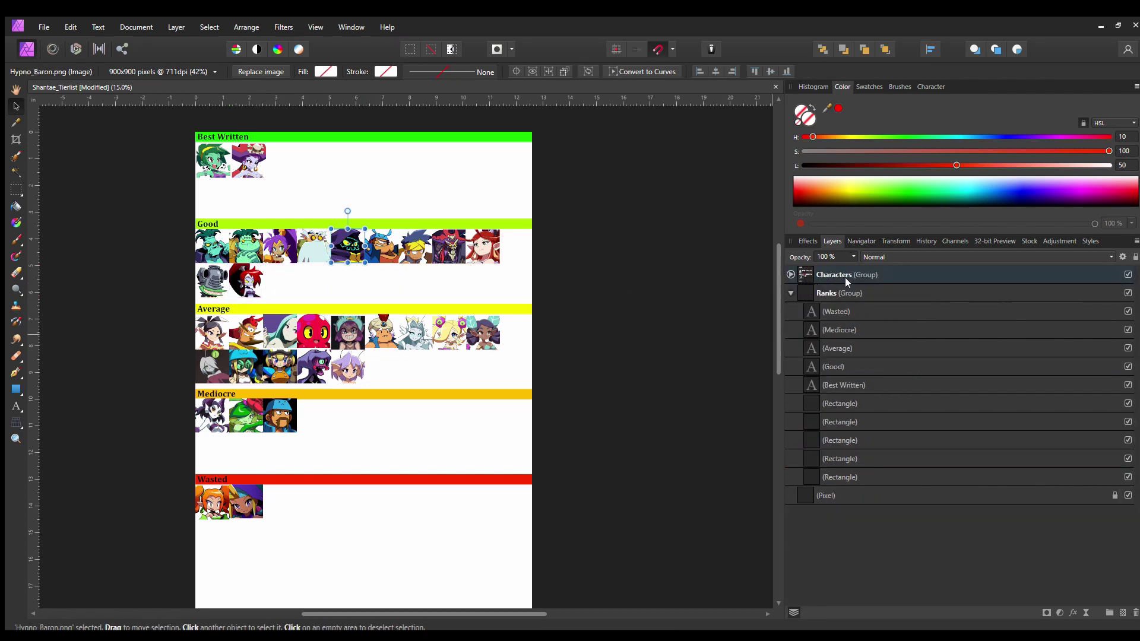
{"action": "left_click", "coordinate": [791, 292]}
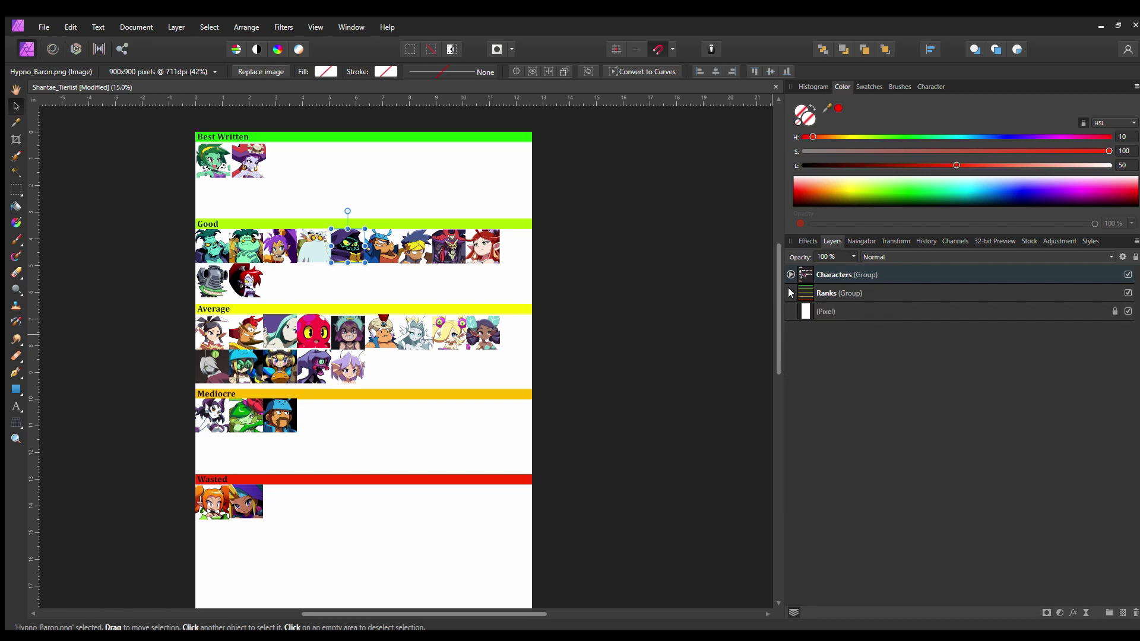
{"action": "scroll", "coordinate": [411, 303], "scroll_direction": "up", "scroll_amount": 1}
{"action": "left_click", "coordinate": [411, 303]}
Step: Zoom in to check the tier layout, then save Shantae_Tierlist with Ctrl+S
{"action": "key", "text": "z"}
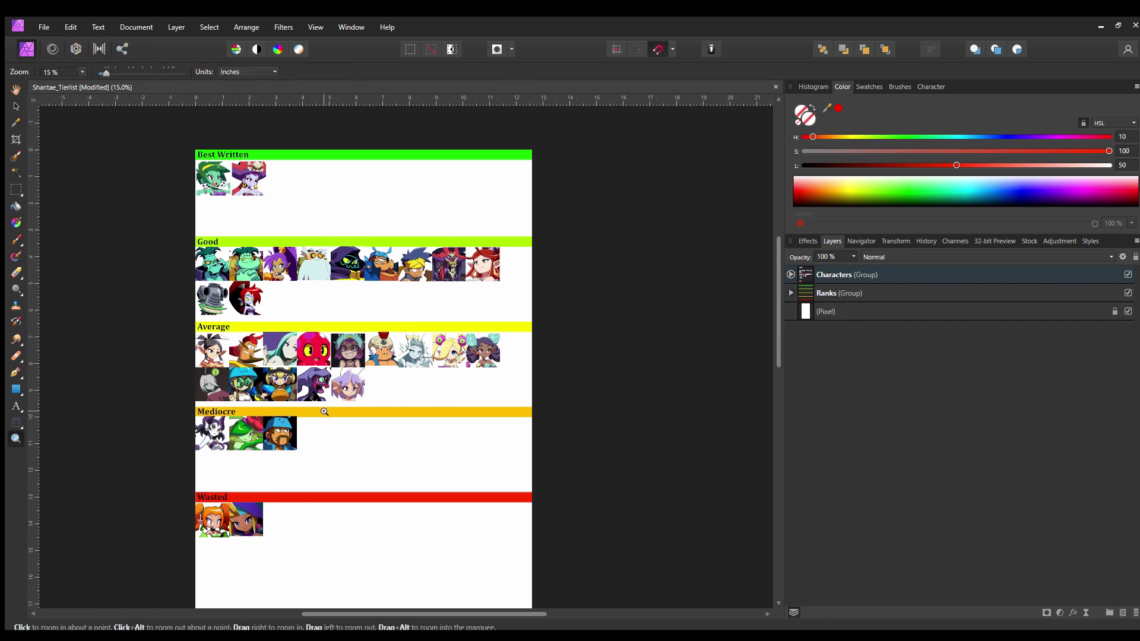
{"action": "left_click", "coordinate": [323, 395]}
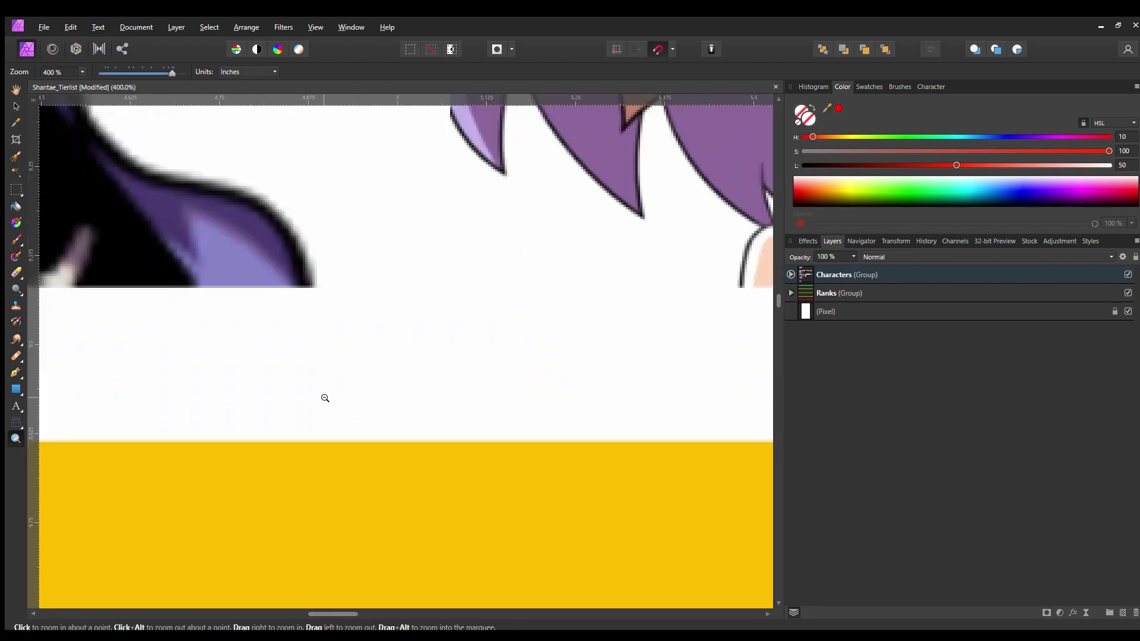
{"action": "scroll", "coordinate": [325, 398], "scroll_direction": "down", "scroll_amount": 6}
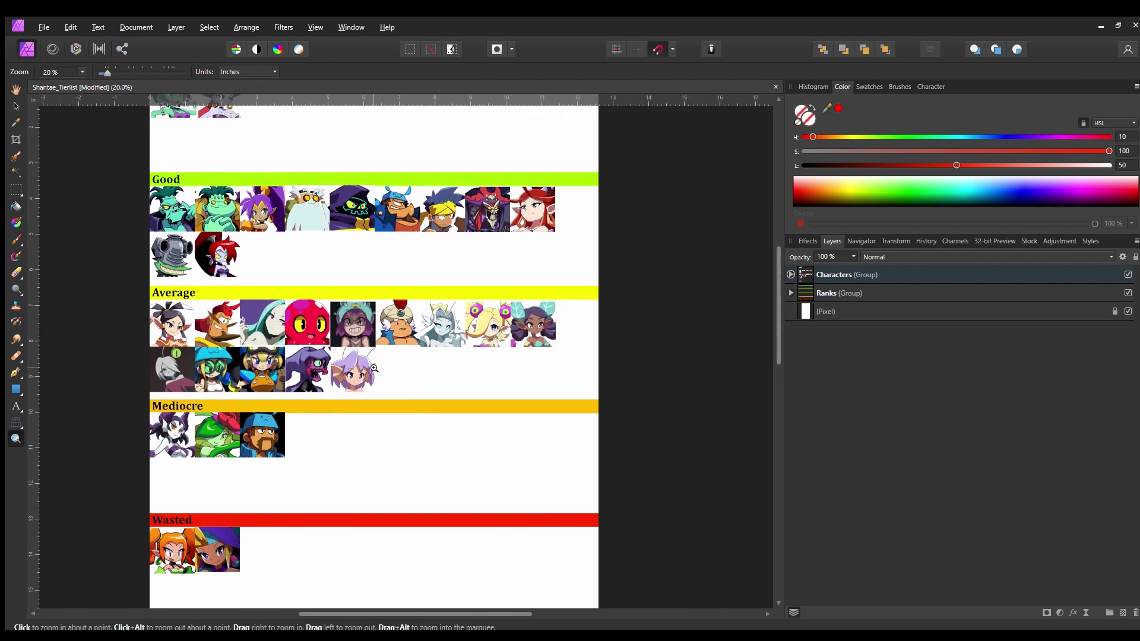
{"action": "scroll", "coordinate": [374, 368], "scroll_direction": "down", "scroll_amount": 1}
{"action": "scroll", "coordinate": [374, 369], "scroll_direction": "down", "scroll_amount": 1}
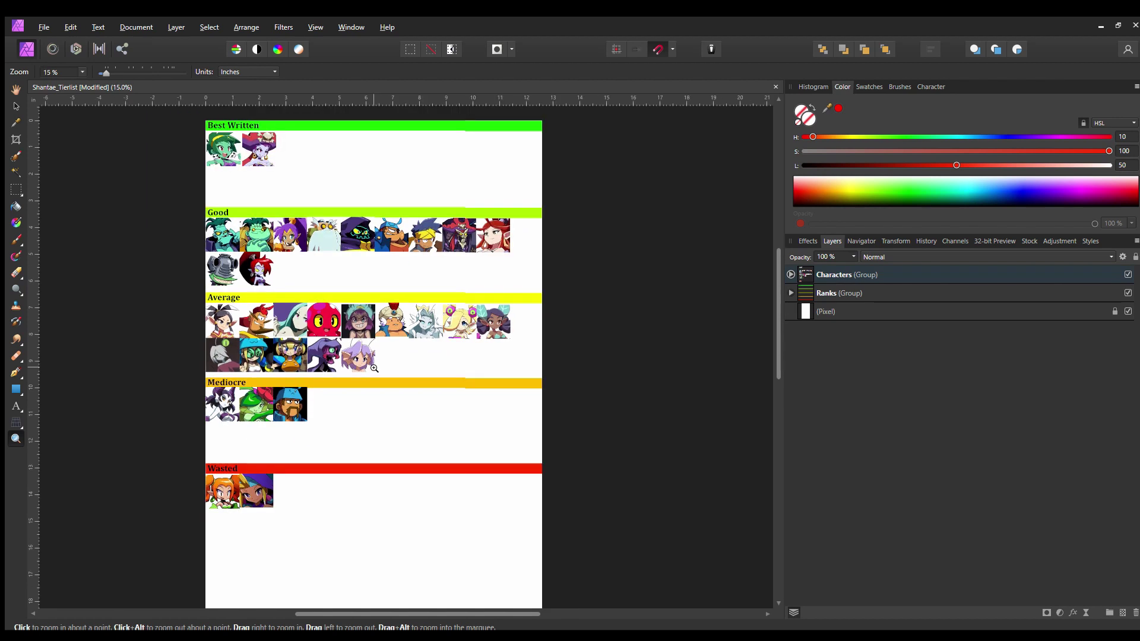
{"action": "left_click_drag", "start_coordinate": [374, 369], "coordinate": [401, 395]}
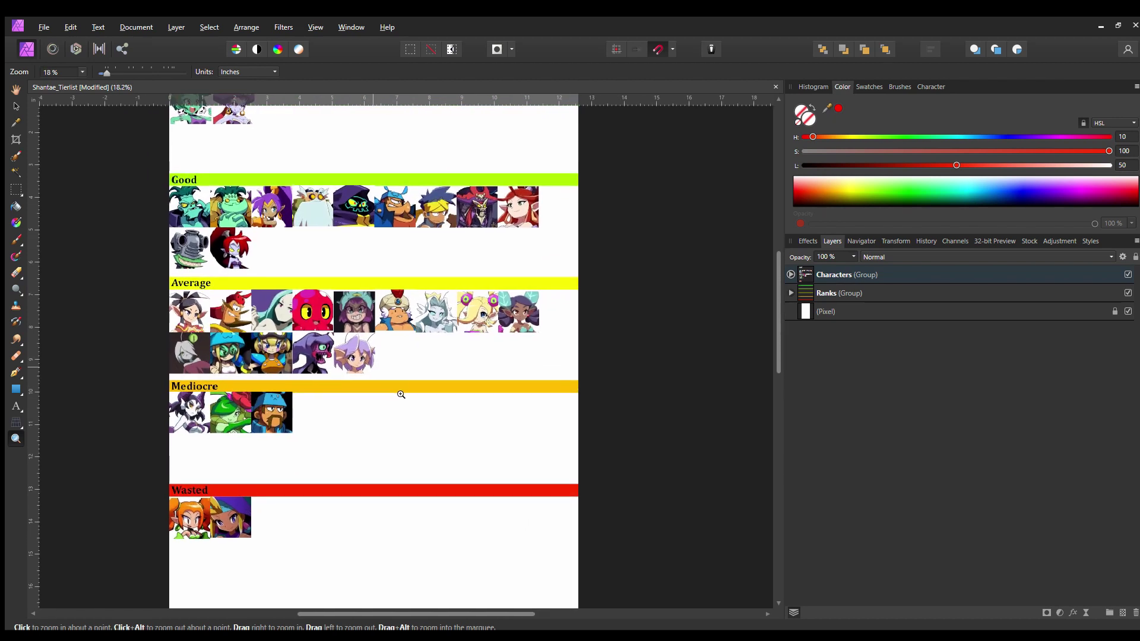
{"action": "left_click_drag", "start_coordinate": [777, 330], "coordinate": [778, 314]}
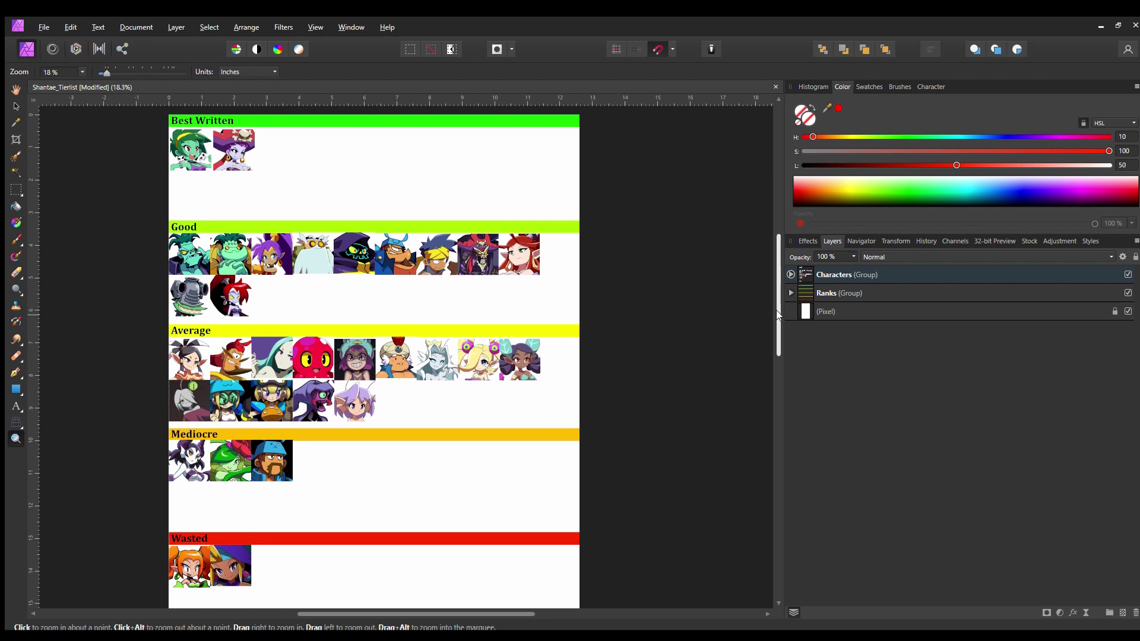
{"action": "key", "text": "ctrl+s"}
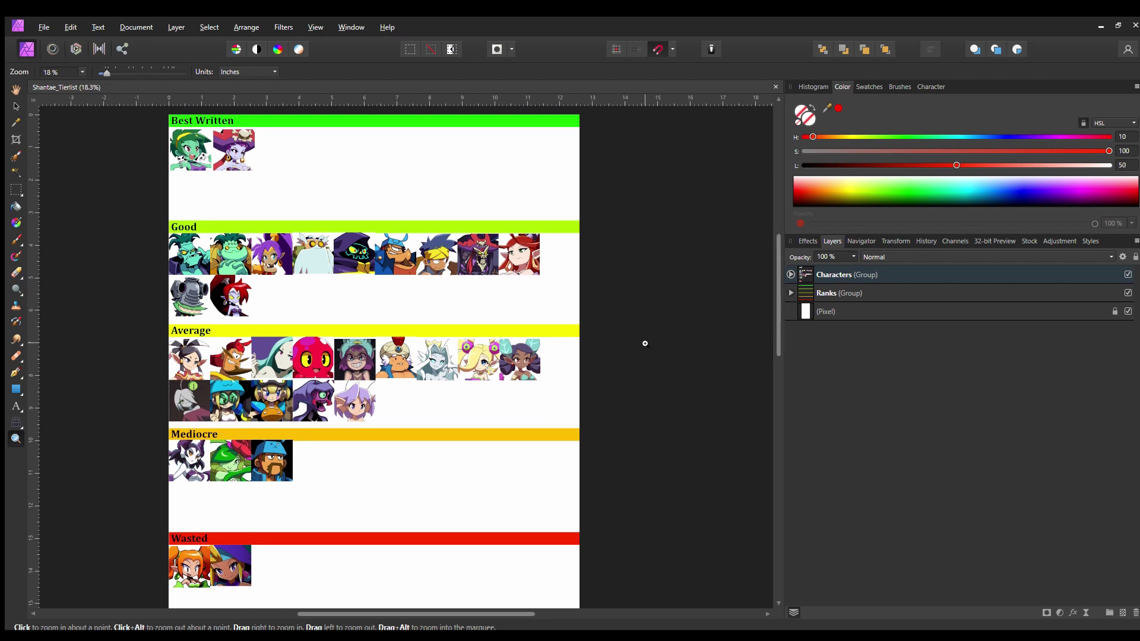